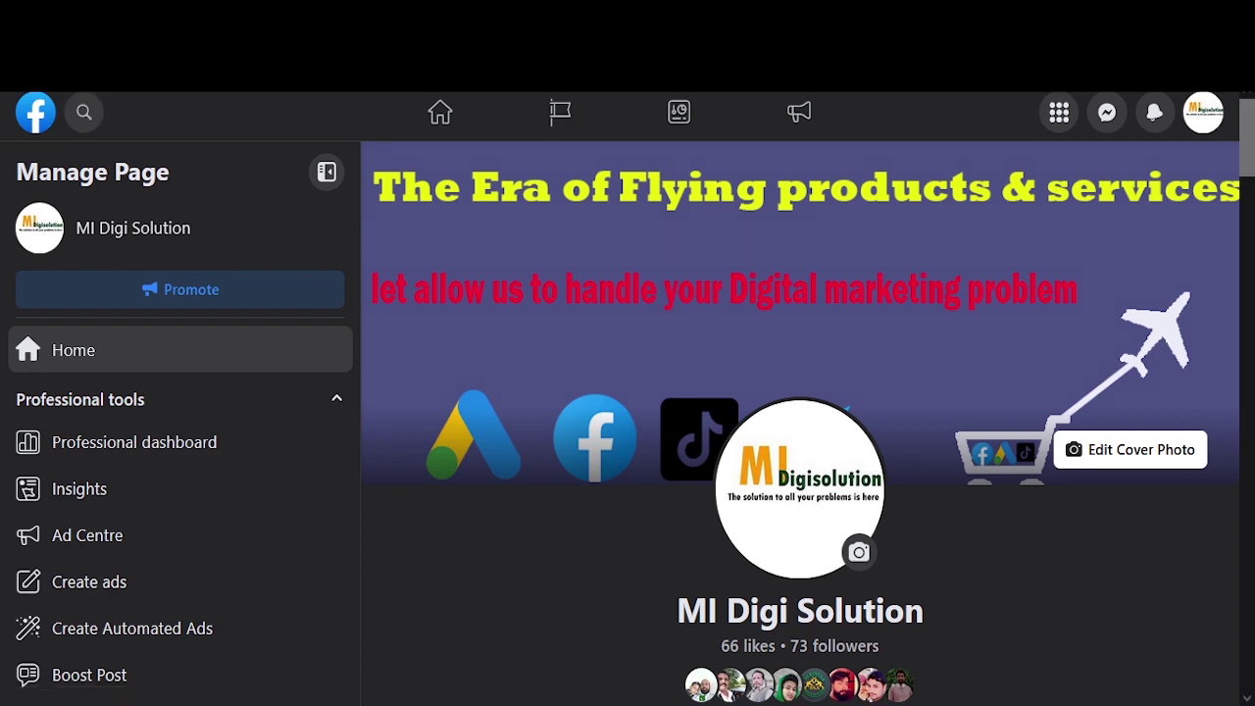
Step: Start editing the page's action button from its extra options menu
{"action": "scroll", "coordinate": [147, 429], "scroll_direction": "down", "scroll_amount": 1}
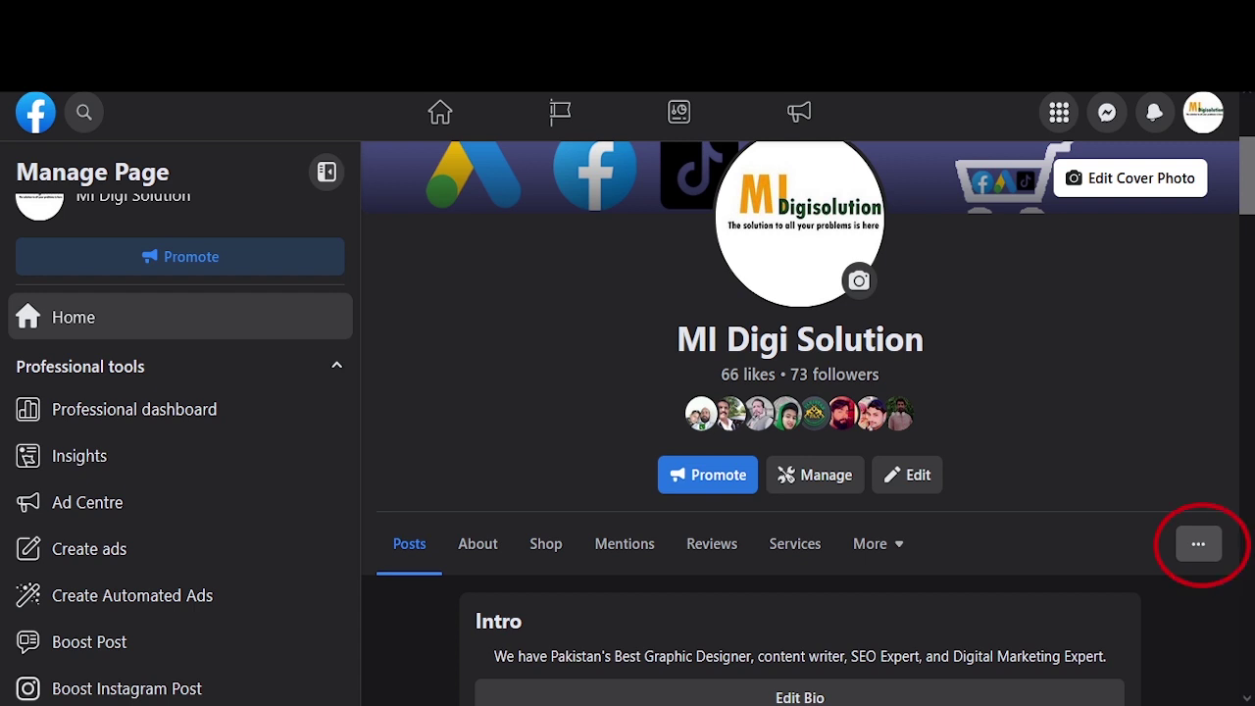
{"action": "left_click", "coordinate": [1199, 543]}
{"action": "scroll", "coordinate": [1200, 543], "scroll_direction": "down", "scroll_amount": 1}
{"action": "scroll", "coordinate": [965, 604], "scroll_direction": "down", "scroll_amount": 2}
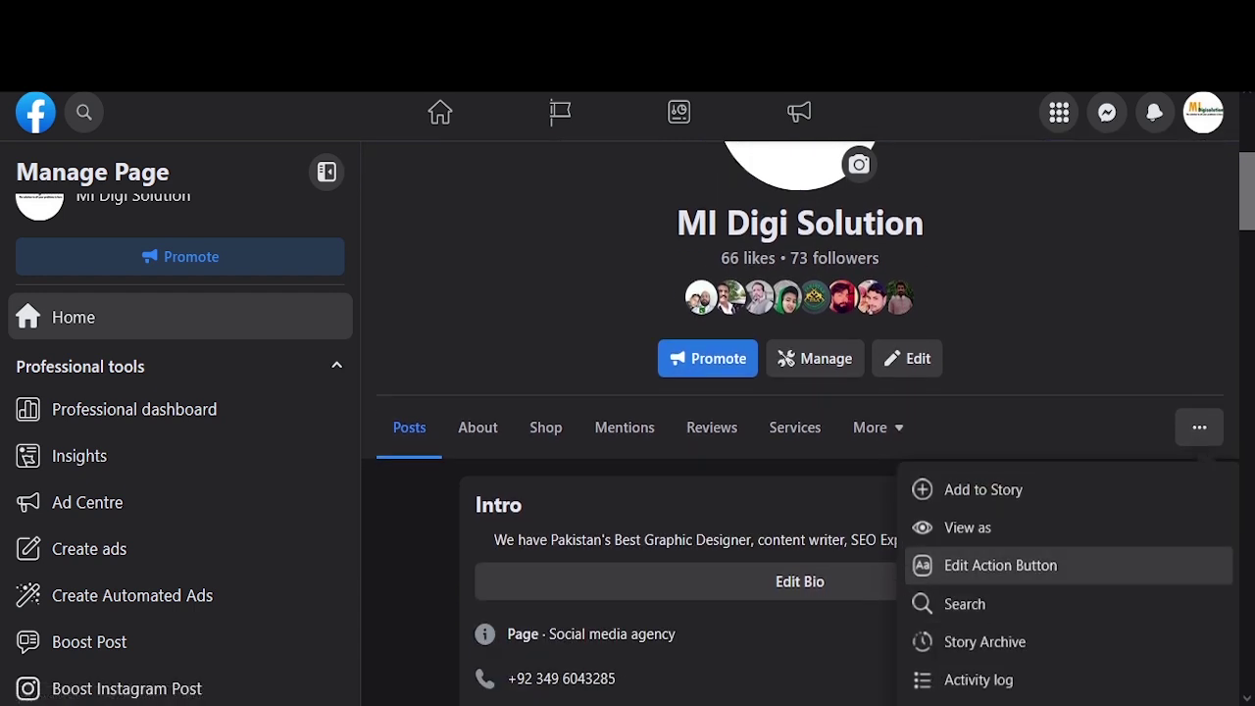
{"action": "left_click", "coordinate": [1001, 565]}
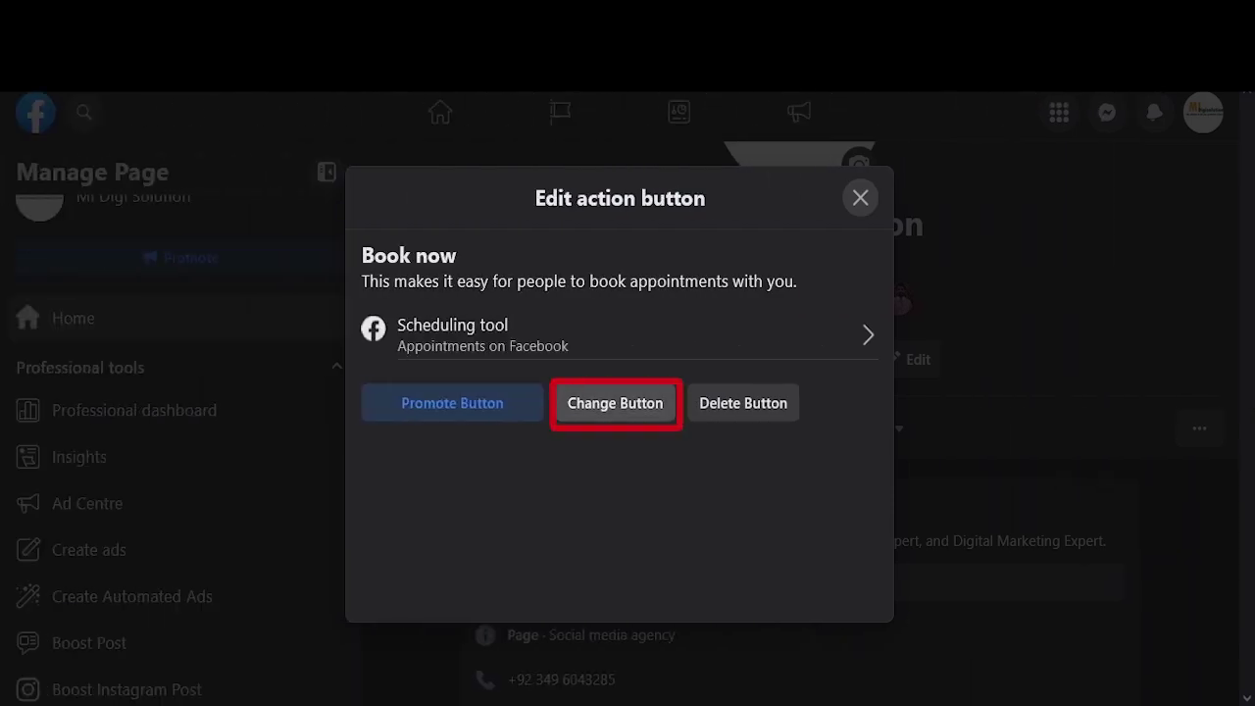
Step: Choose to change the button and review the action options, keeping Book now selected
{"action": "left_click", "coordinate": [615, 403]}
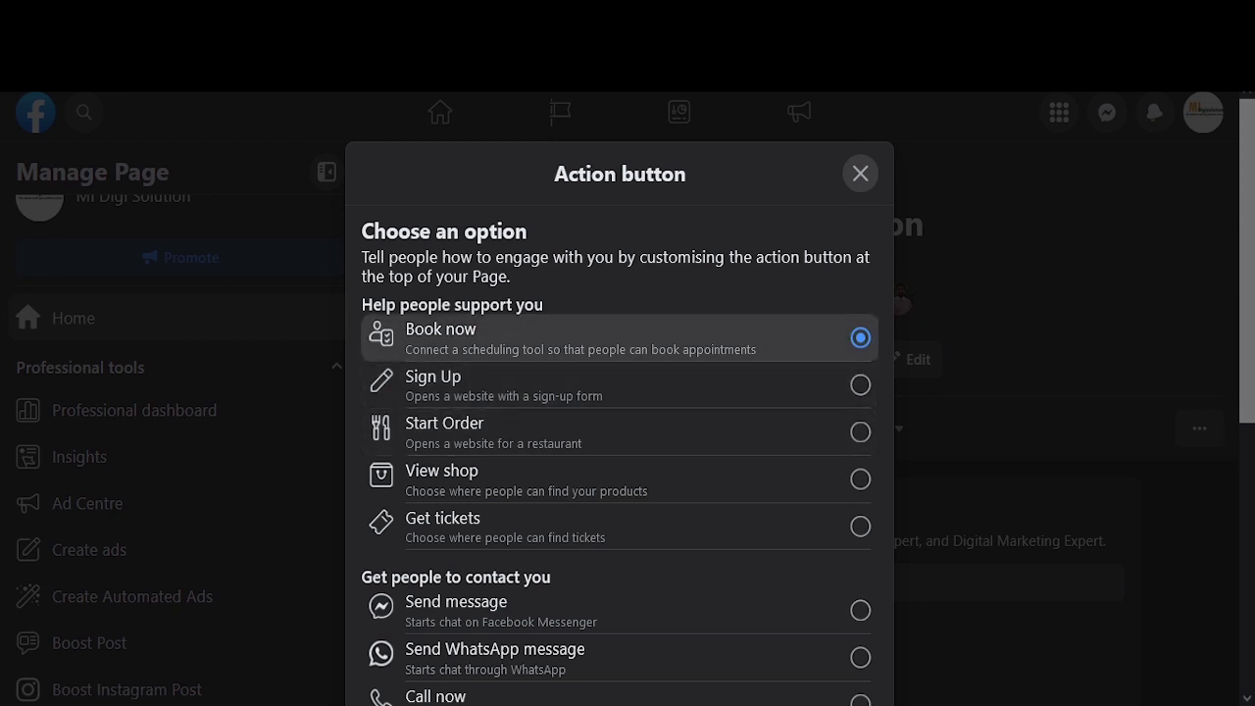
{"action": "scroll", "coordinate": [618, 432], "scroll_direction": "down", "scroll_amount": 1}
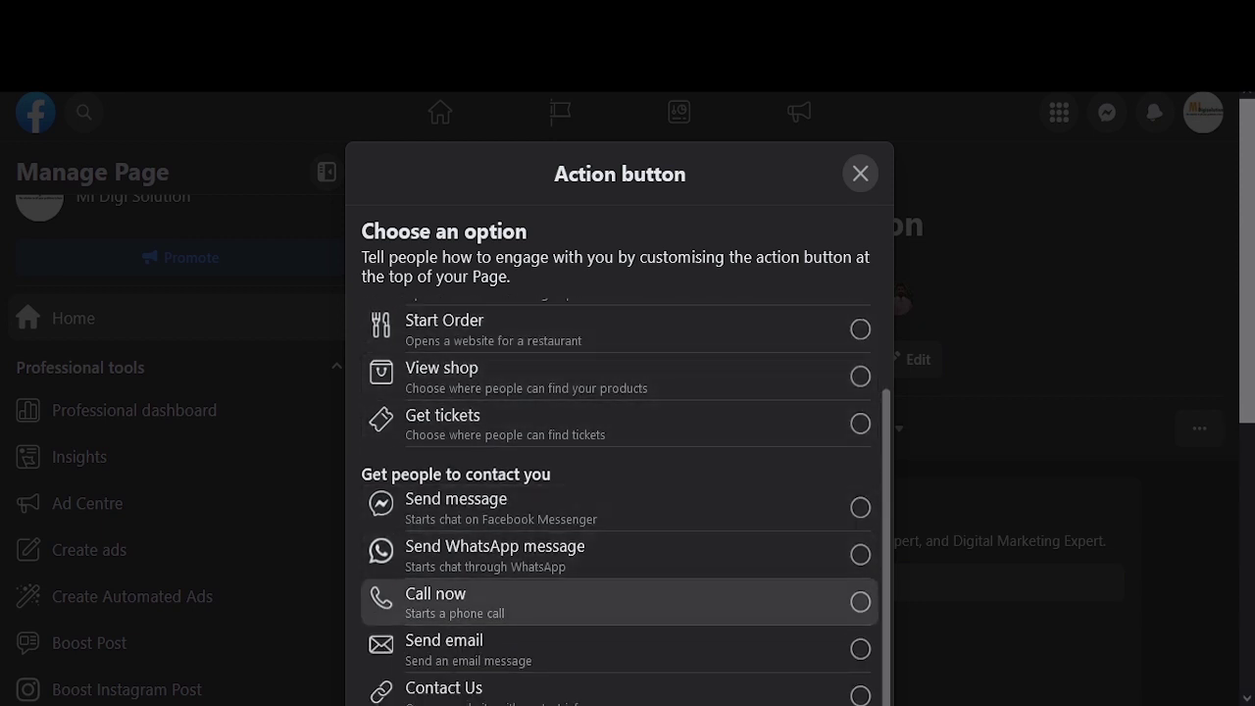
{"action": "scroll", "coordinate": [618, 412], "scroll_direction": "down", "scroll_amount": 2}
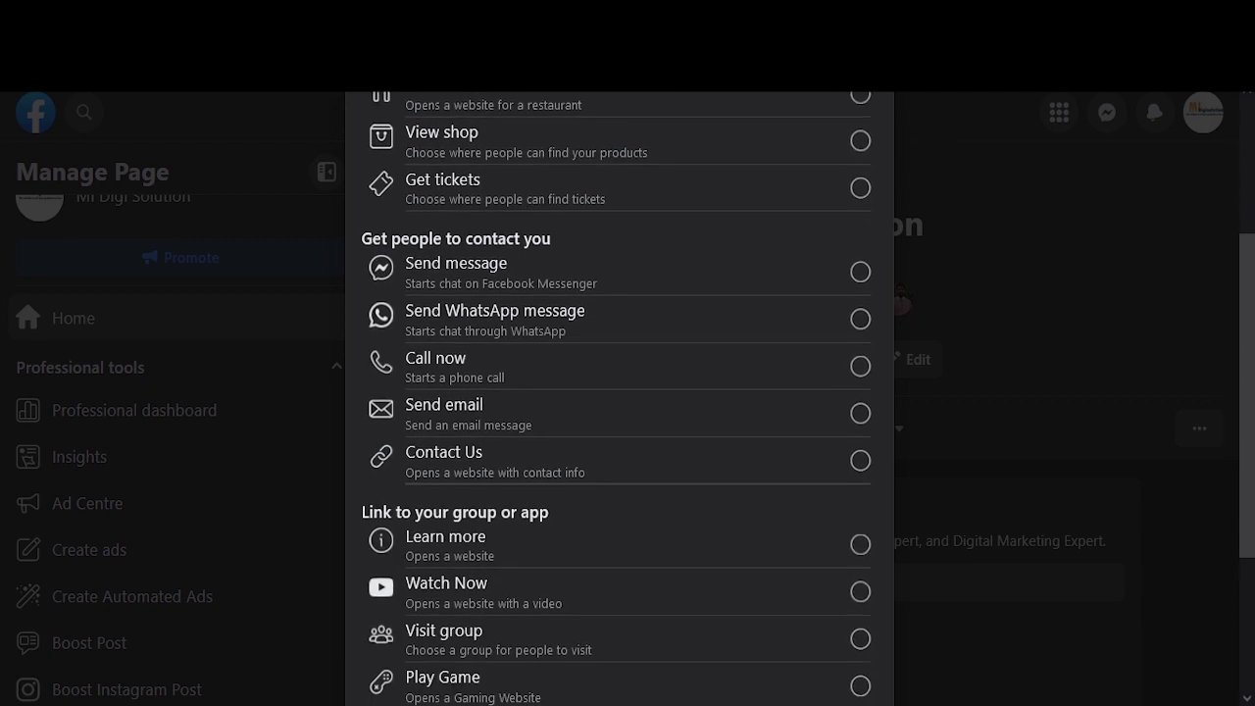
{"action": "scroll", "coordinate": [618, 412], "scroll_direction": "down", "scroll_amount": 2}
{"action": "scroll", "coordinate": [618, 412], "scroll_direction": "up", "scroll_amount": 4}
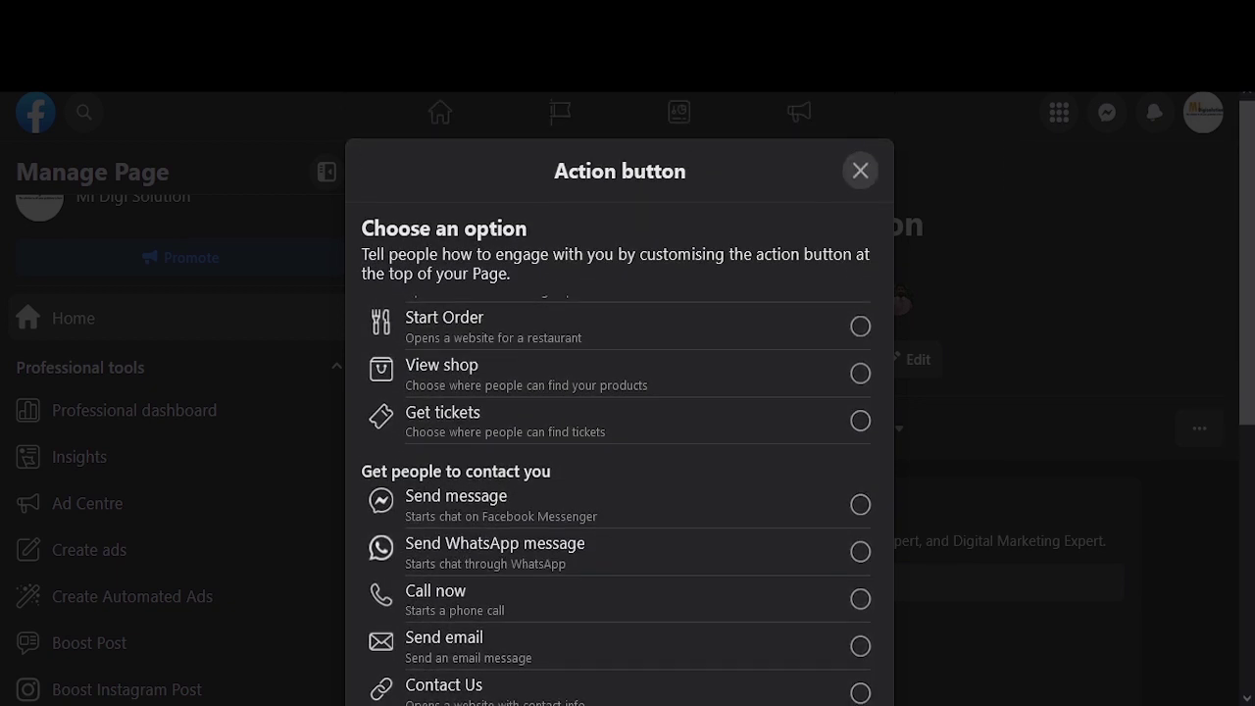
{"action": "scroll", "coordinate": [618, 427], "scroll_direction": "up", "scroll_amount": 1}
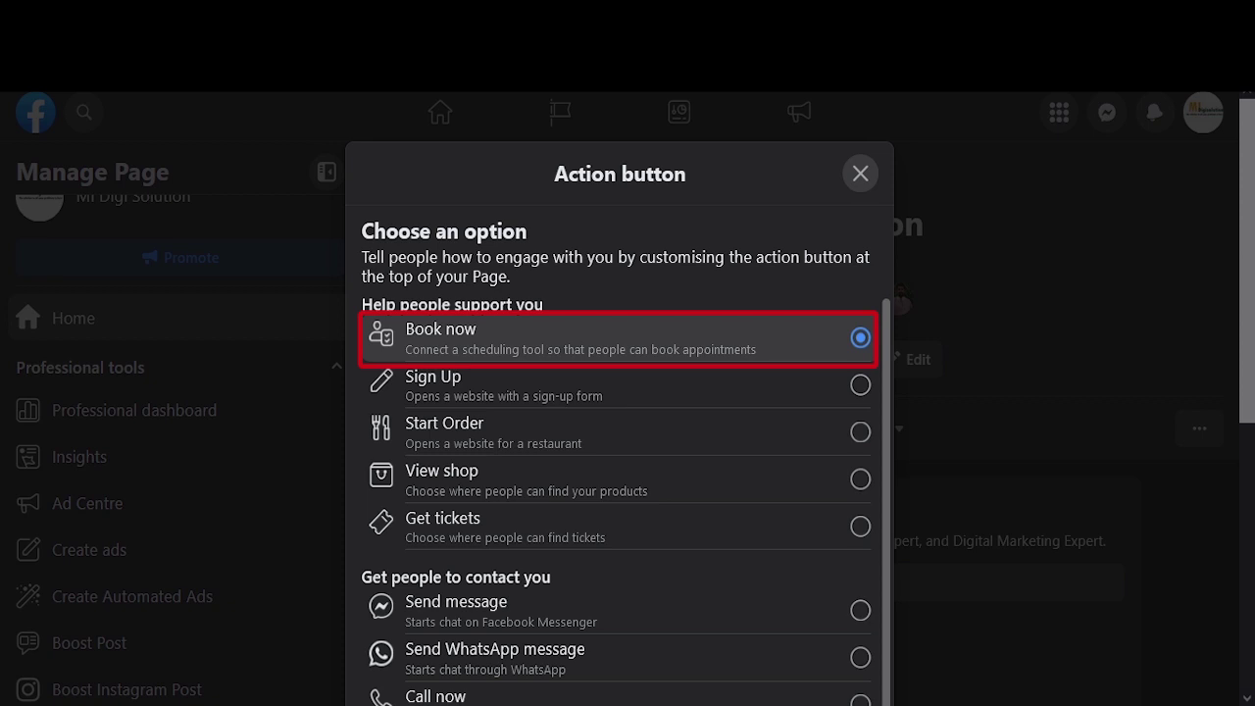
{"action": "scroll", "coordinate": [619, 441], "scroll_direction": "down", "scroll_amount": 5}
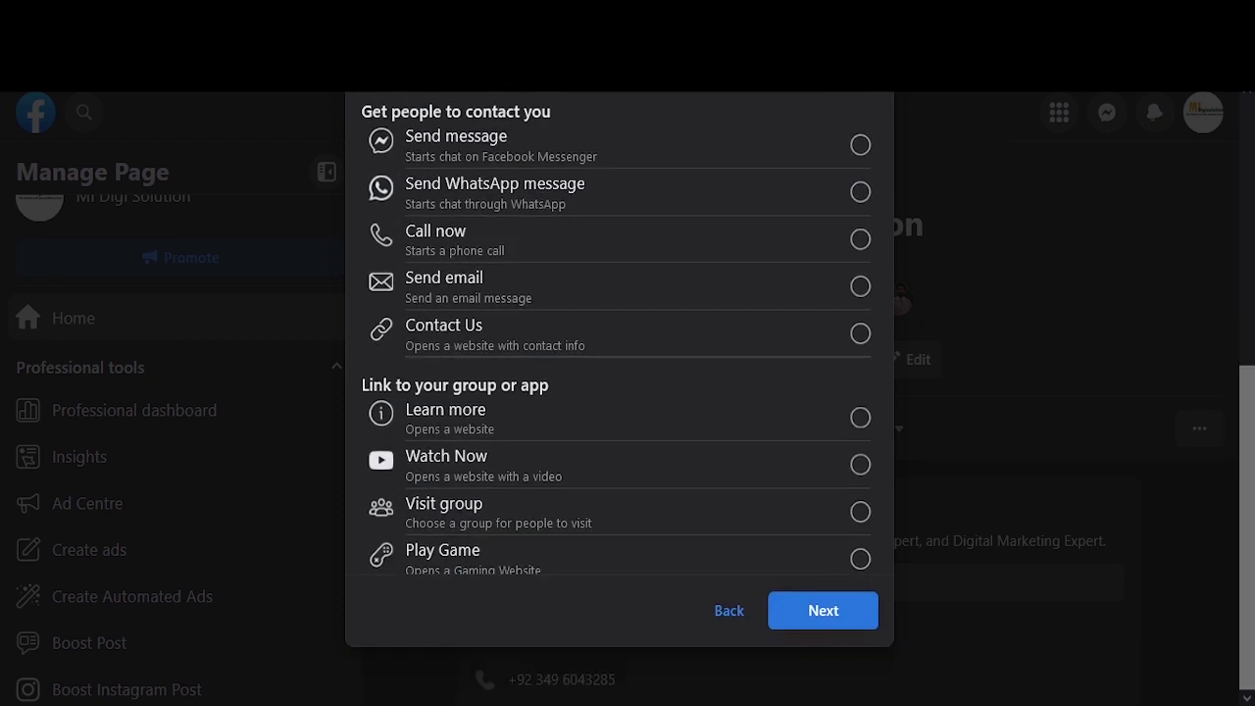
Step: Confirm Book now using Facebook's Scheduling tool, finish setup and dismiss the confirmation
{"action": "left_click", "coordinate": [824, 611]}
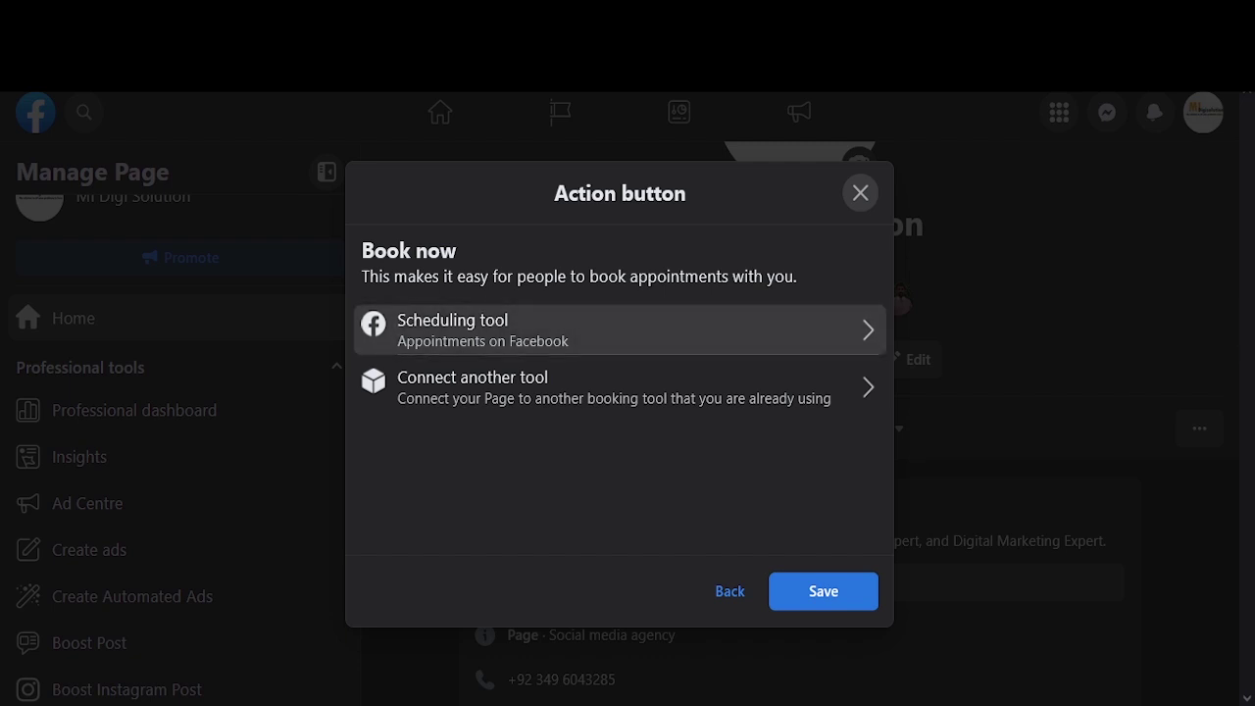
{"action": "left_click", "coordinate": [619, 329]}
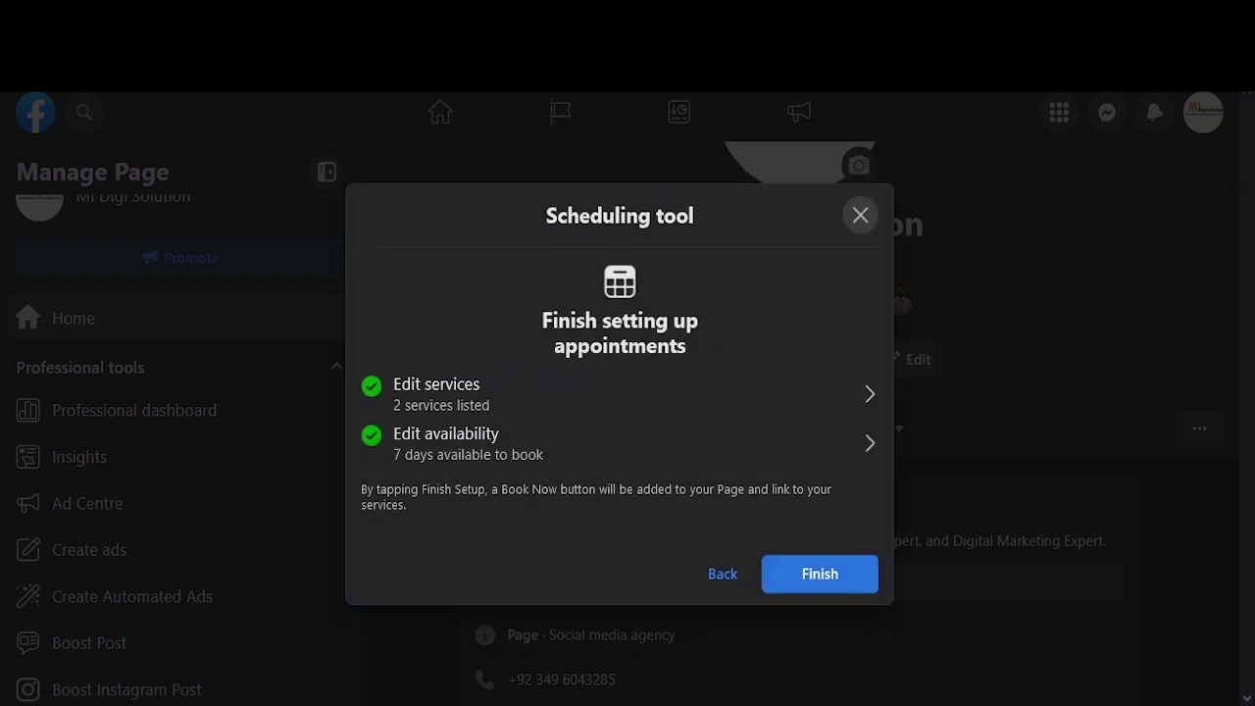
{"action": "left_click", "coordinate": [820, 575]}
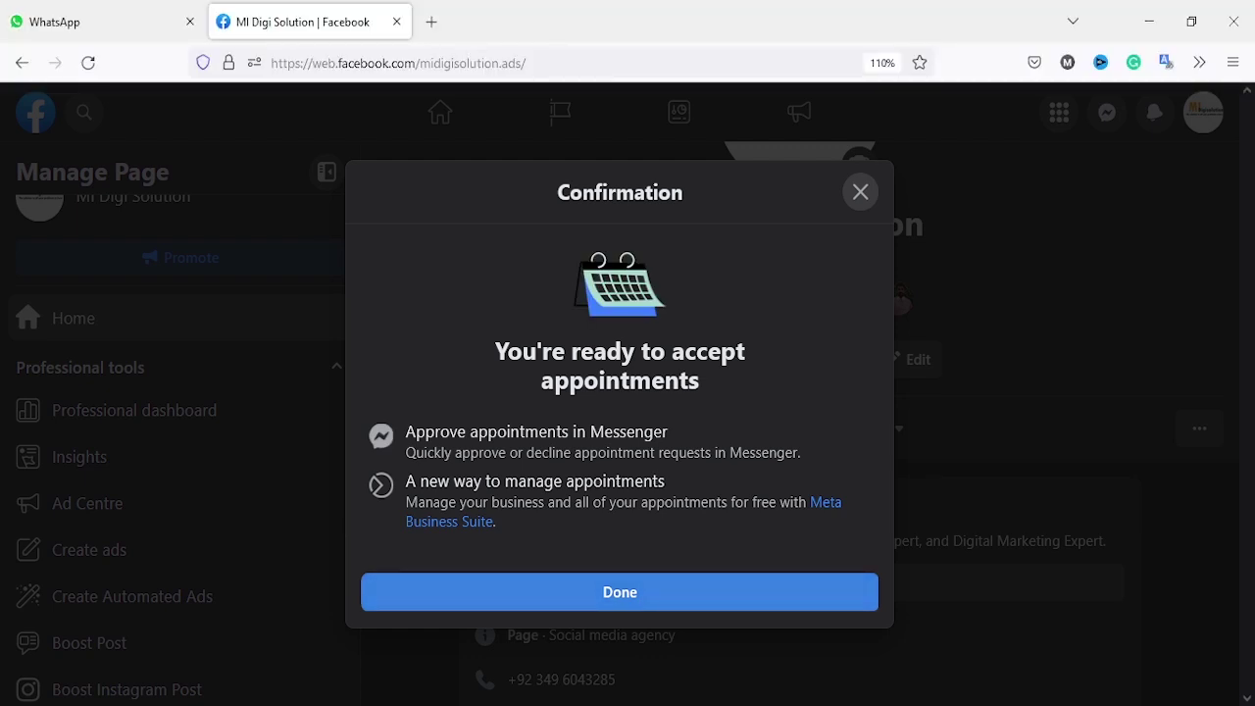
{"action": "left_click", "coordinate": [620, 592]}
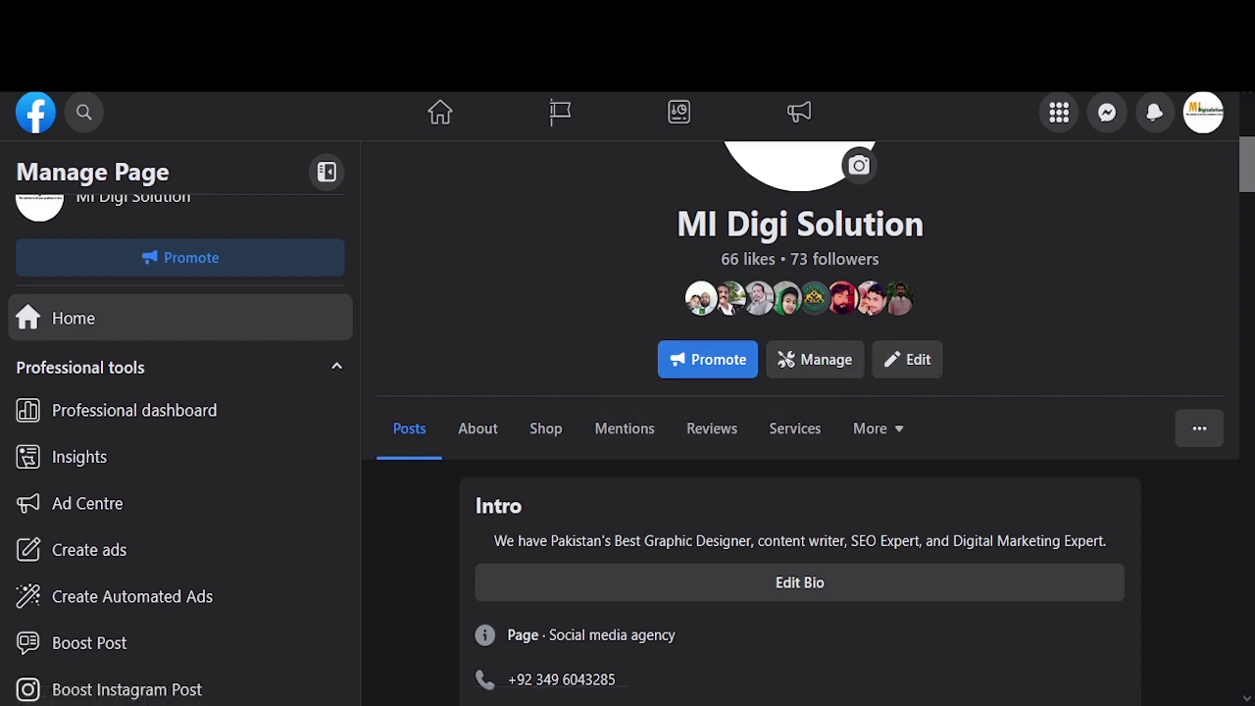
Step: Preview the page as visitors see it with Book Now, then open Meta Business Suite
{"action": "scroll", "coordinate": [800, 411], "scroll_direction": "down", "scroll_amount": 1}
{"action": "left_click", "coordinate": [1199, 389]}
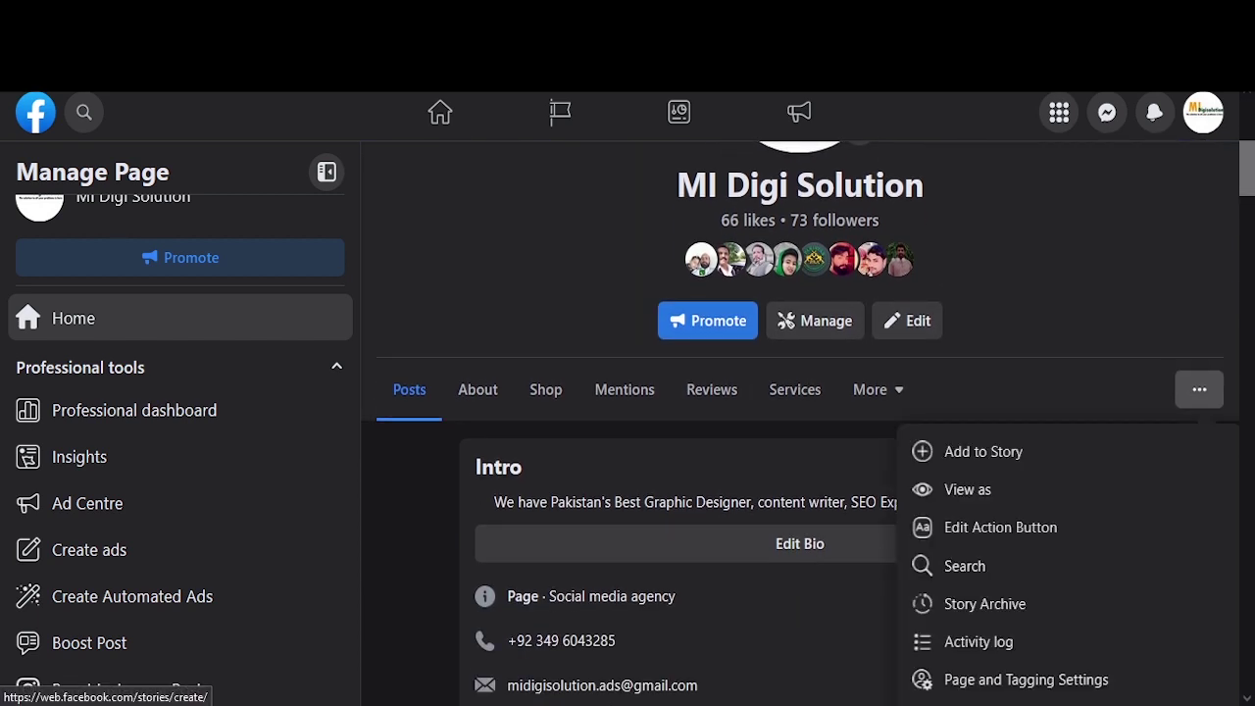
{"action": "left_click", "coordinate": [968, 489]}
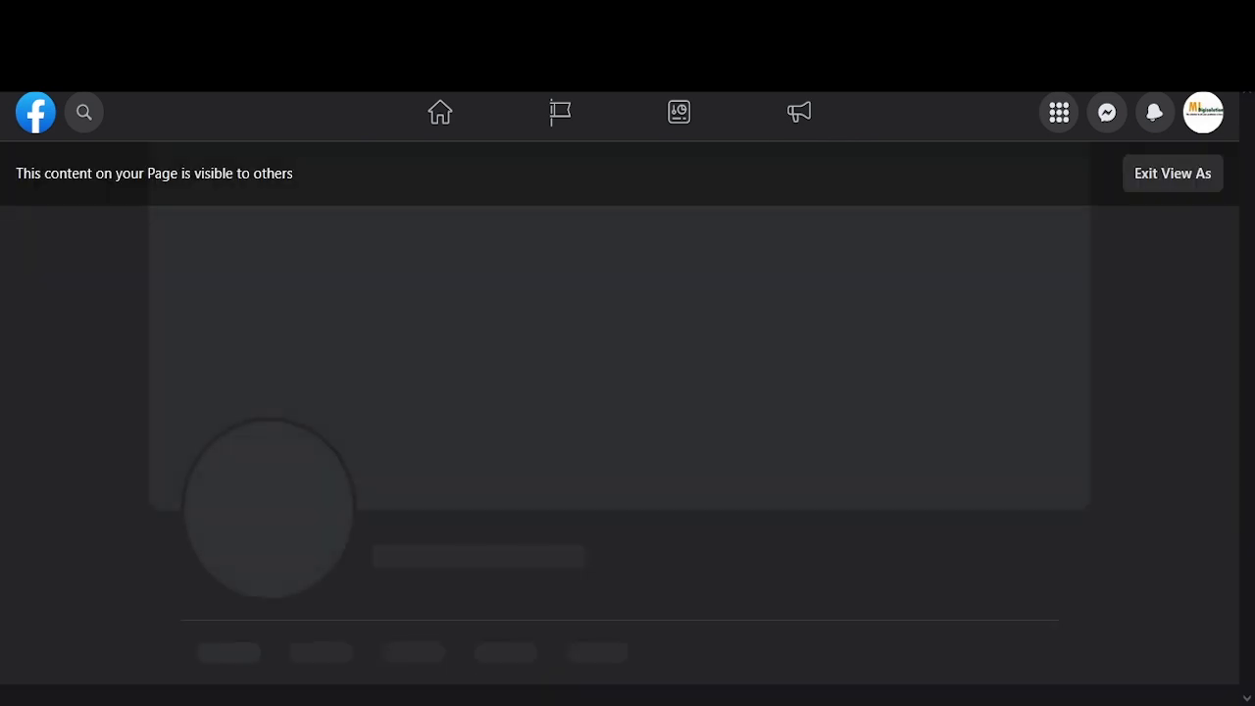
{"action": "scroll", "coordinate": [627, 392], "scroll_direction": "down", "scroll_amount": 1}
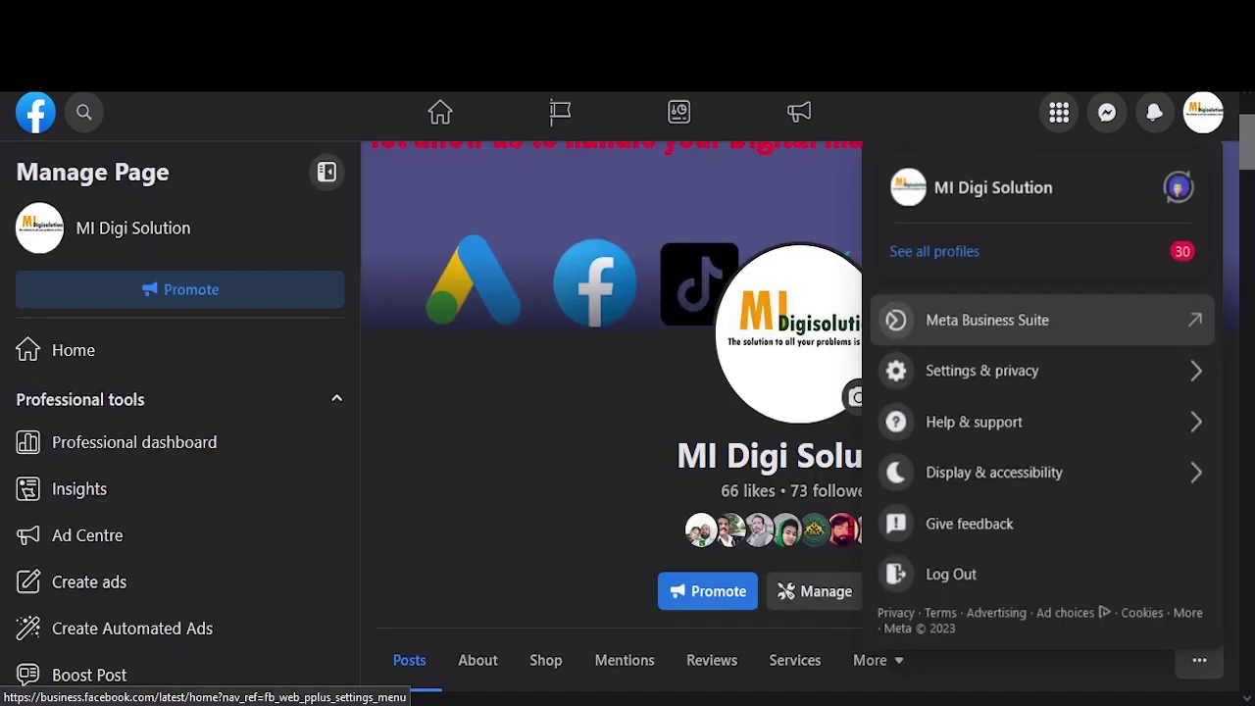
{"action": "left_click", "coordinate": [994, 317]}
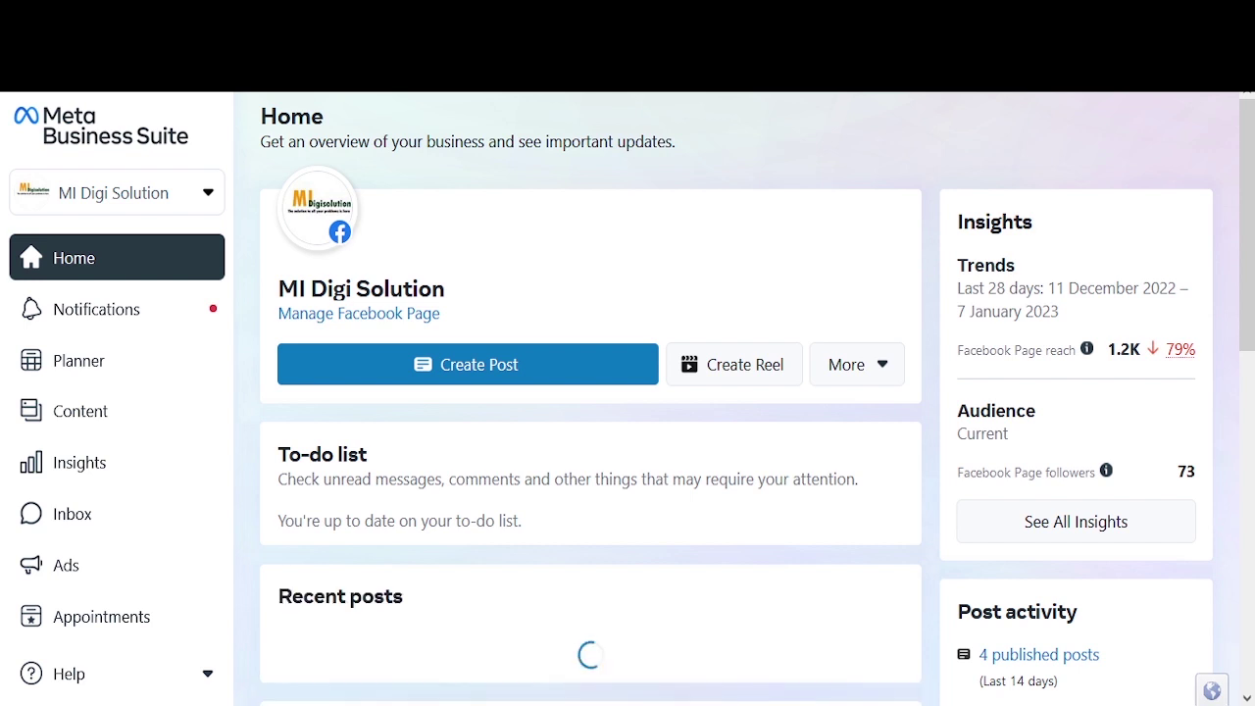
Step: Open Appointments from All tools under Sell products and services
{"action": "scroll", "coordinate": [108, 501], "scroll_direction": "down", "scroll_amount": 2}
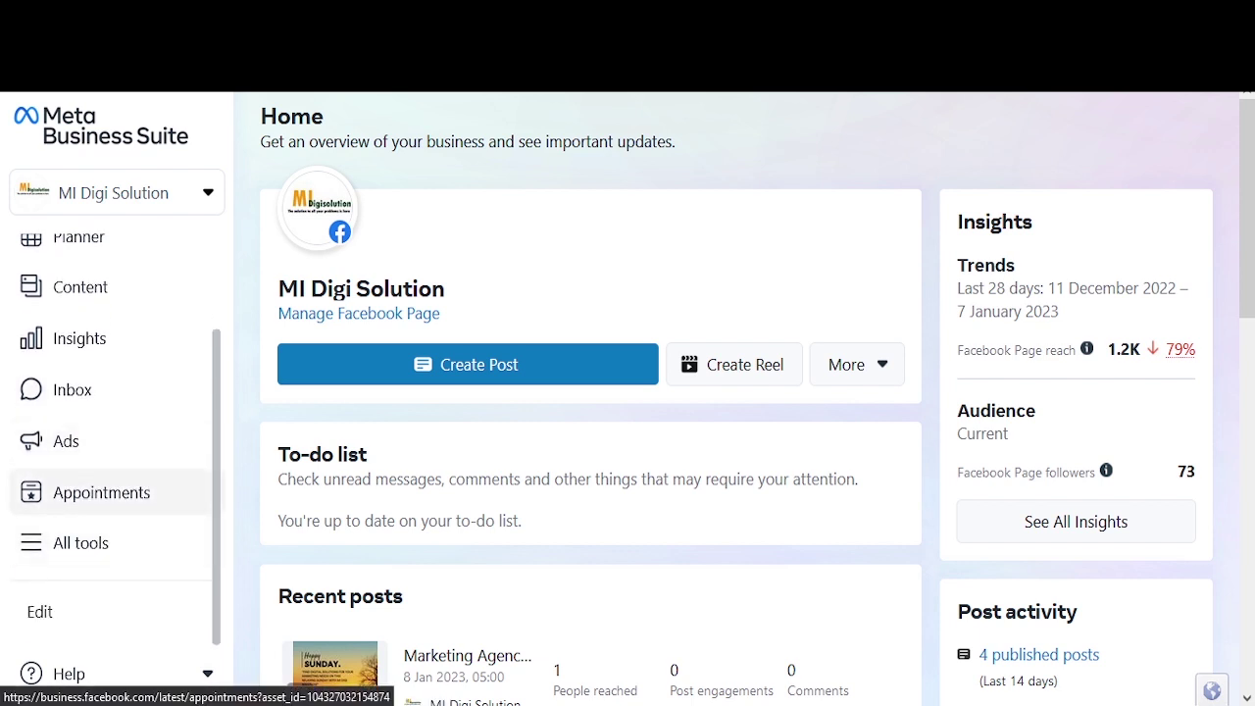
{"action": "scroll", "coordinate": [108, 492], "scroll_direction": "up", "scroll_amount": 2}
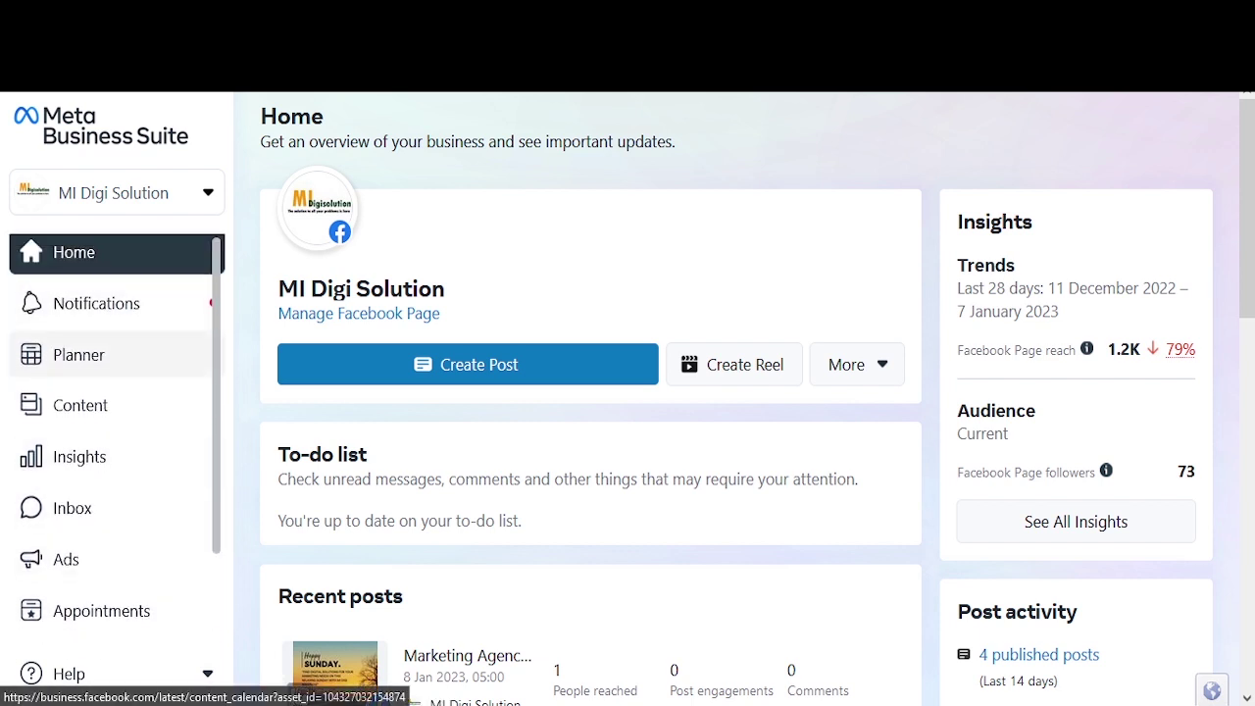
{"action": "scroll", "coordinate": [108, 382], "scroll_direction": "down", "scroll_amount": 2}
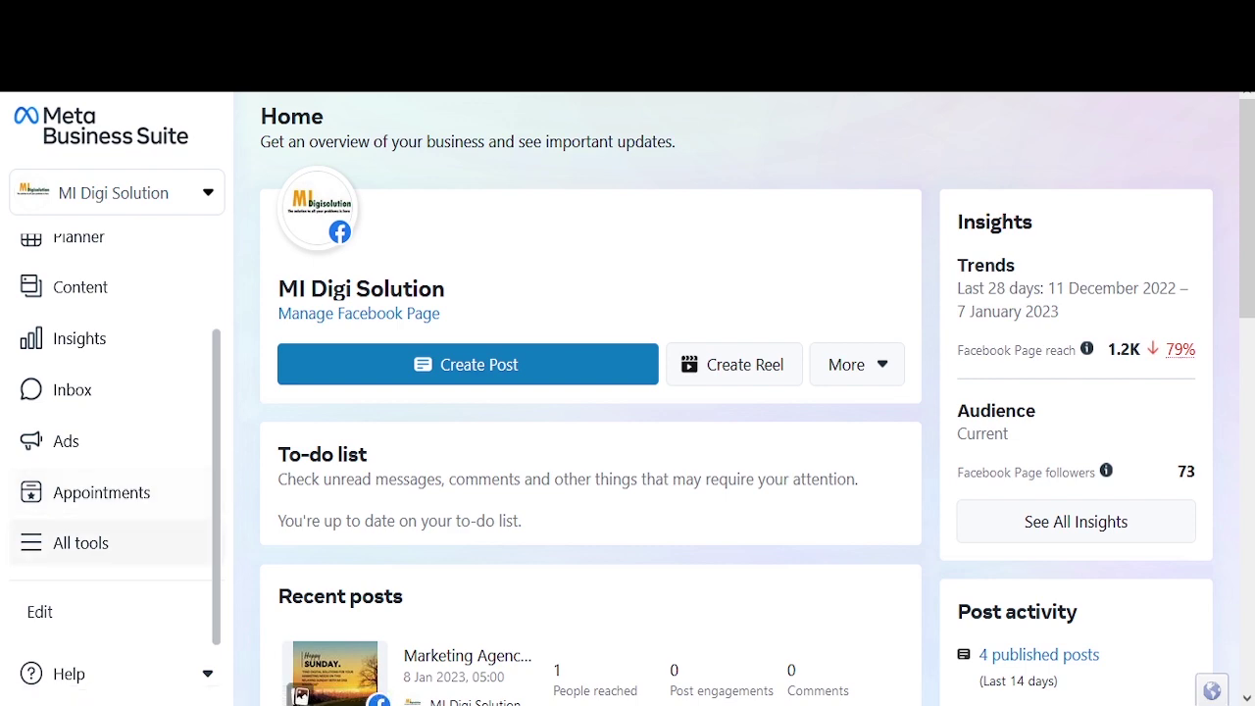
{"action": "left_click", "coordinate": [80, 543]}
{"action": "scroll", "coordinate": [549, 461], "scroll_direction": "down", "scroll_amount": 5}
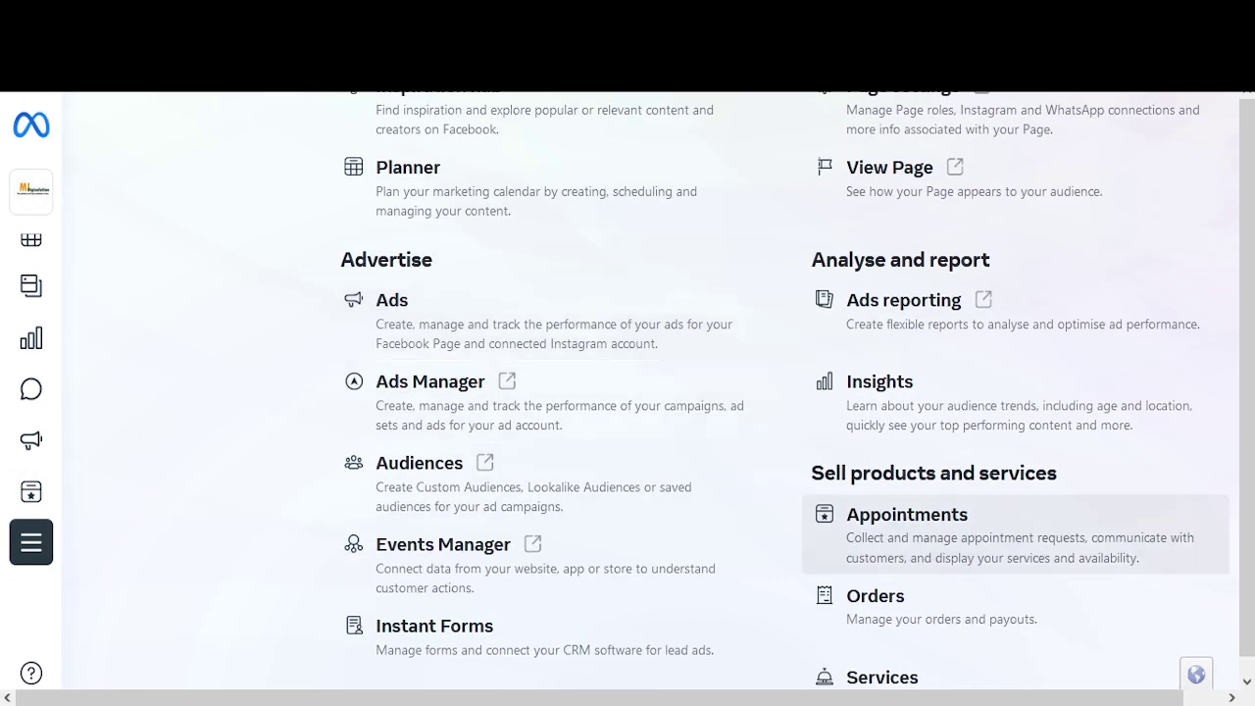
{"action": "scroll", "coordinate": [1010, 509], "scroll_direction": "down", "scroll_amount": 1}
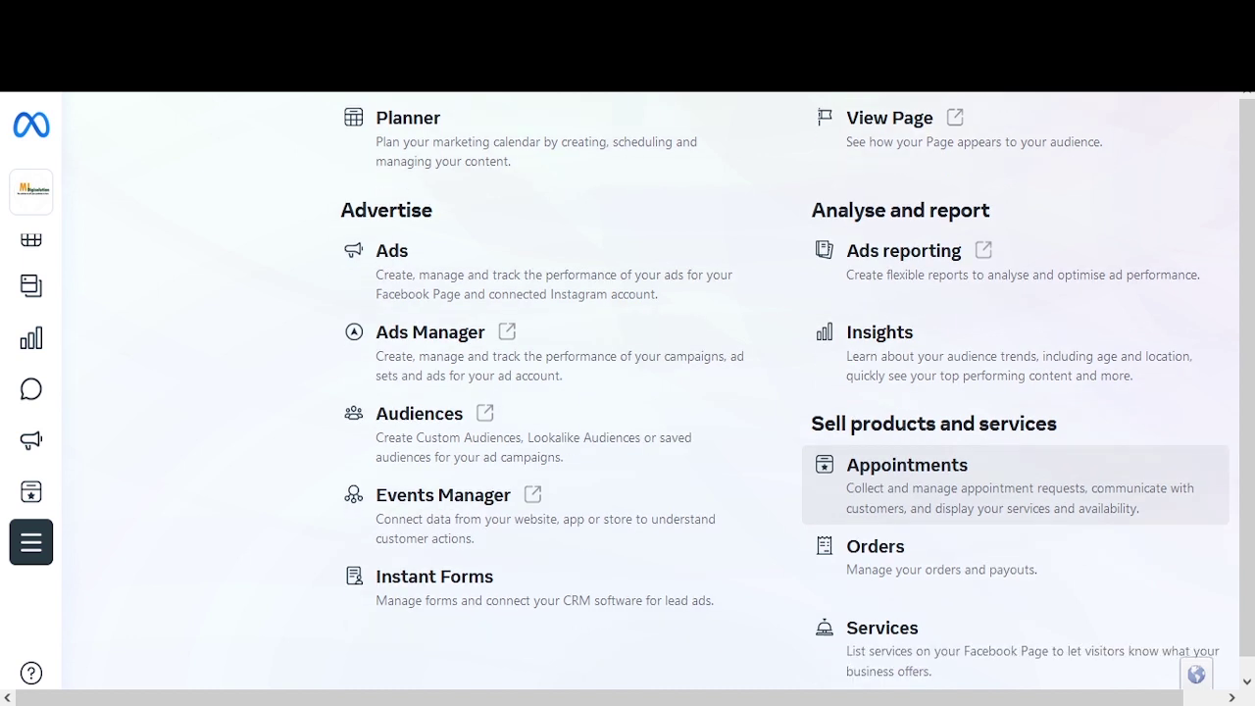
{"action": "left_click", "coordinate": [907, 476]}
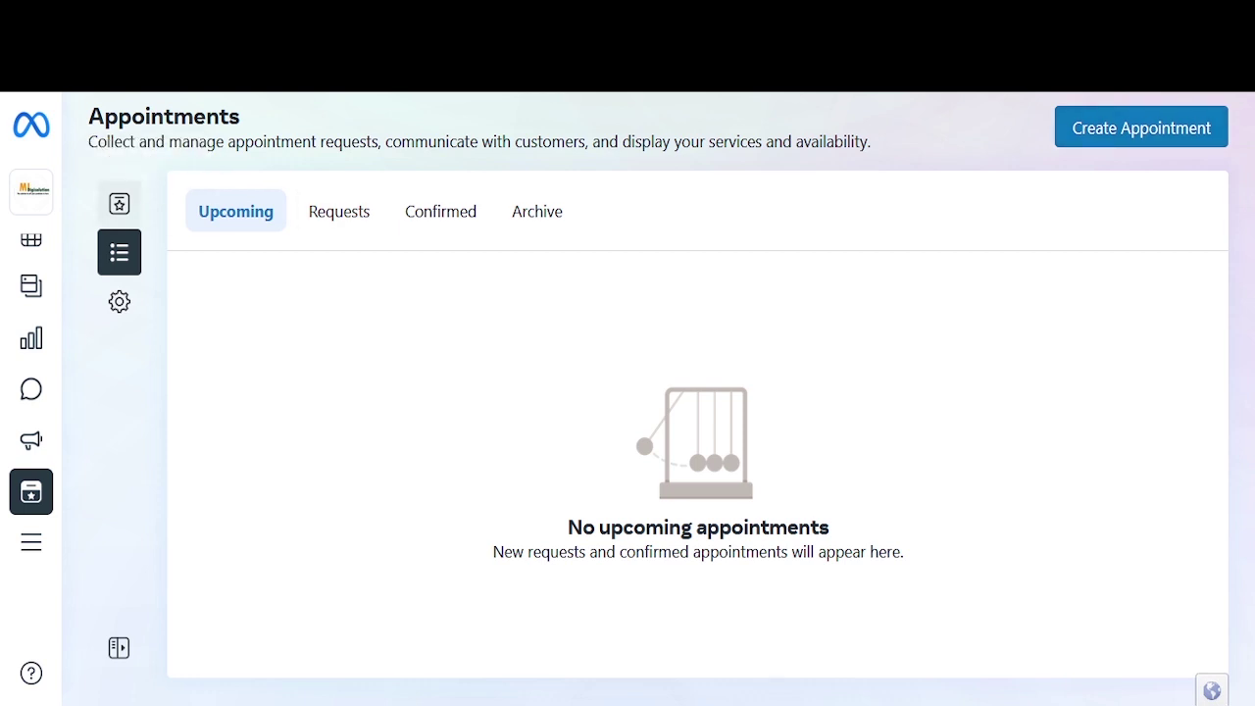
Step: Show appointments as a calendar, check Month view, then return to the 8–14 January 2023 week
{"action": "left_click", "coordinate": [118, 203]}
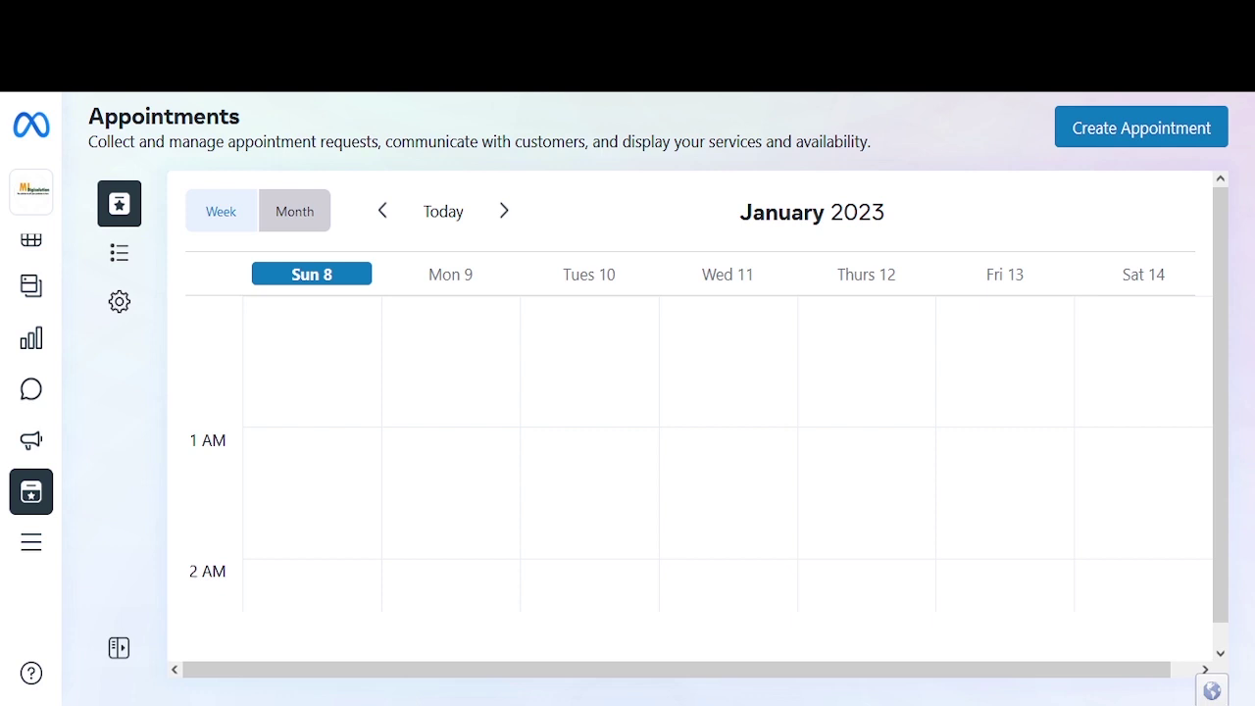
{"action": "left_click", "coordinate": [294, 211]}
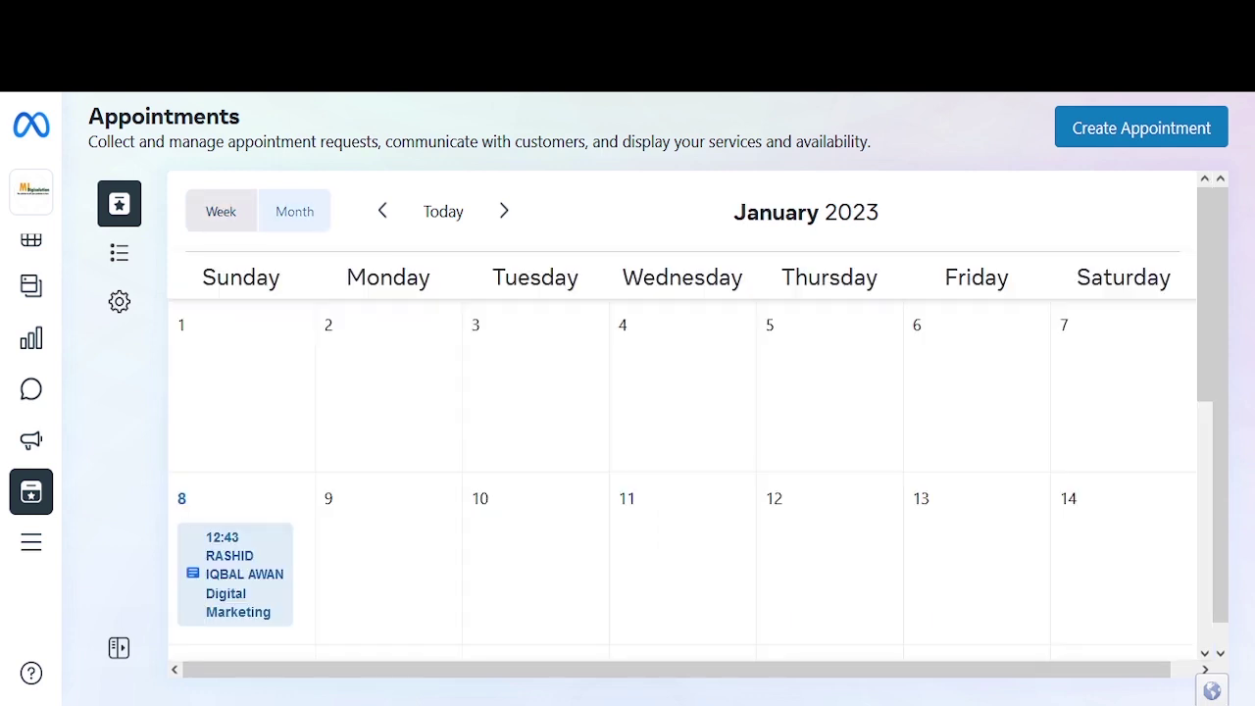
{"action": "scroll", "coordinate": [389, 549], "scroll_direction": "down", "scroll_amount": 1}
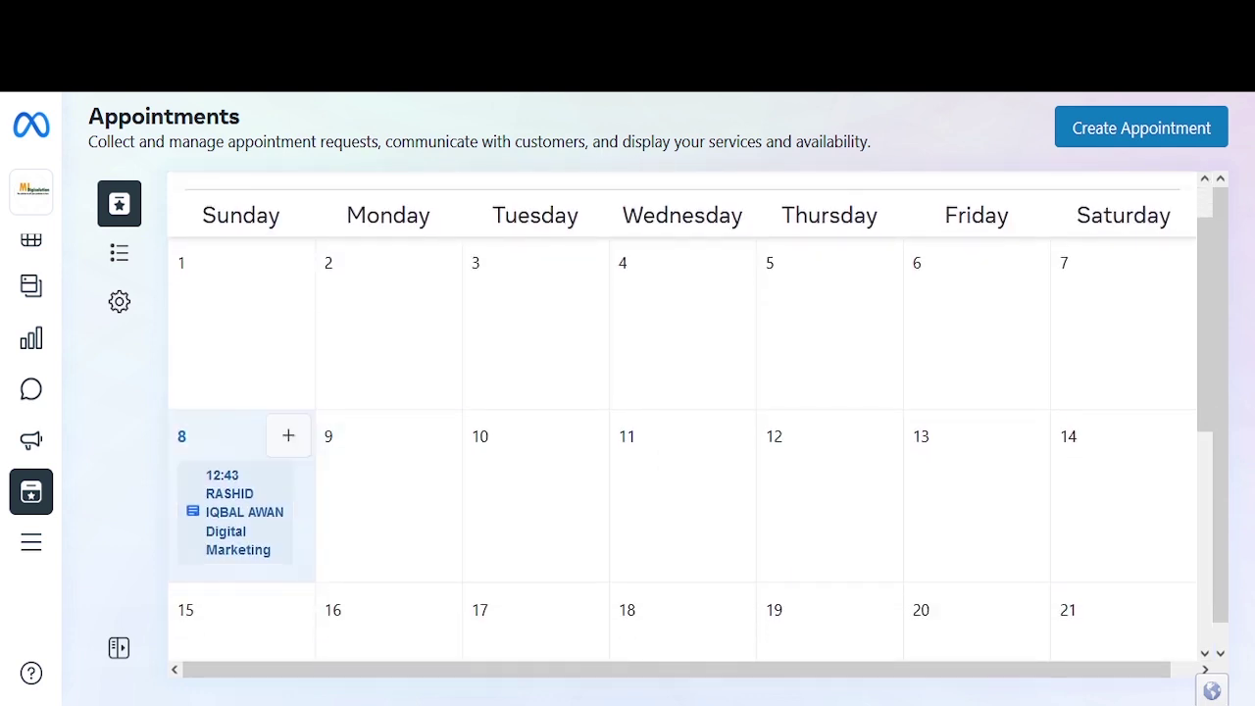
{"action": "scroll", "coordinate": [245, 491], "scroll_direction": "up", "scroll_amount": 1}
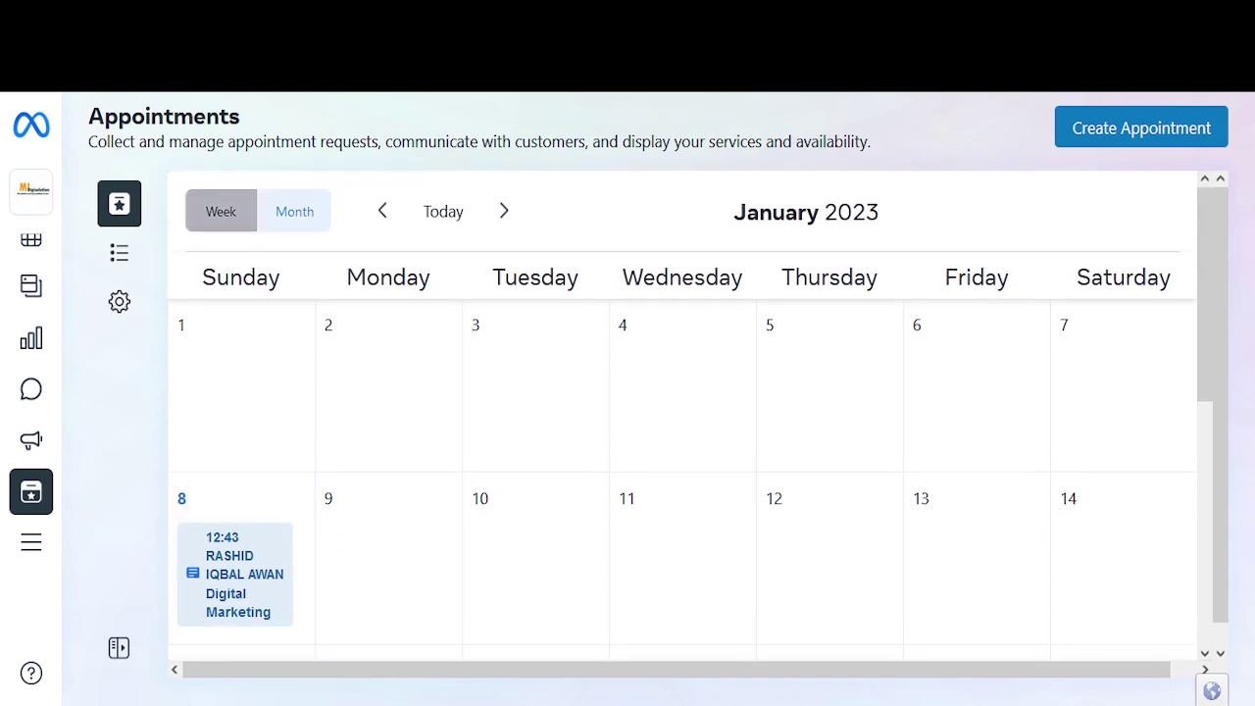
{"action": "left_click", "coordinate": [221, 211]}
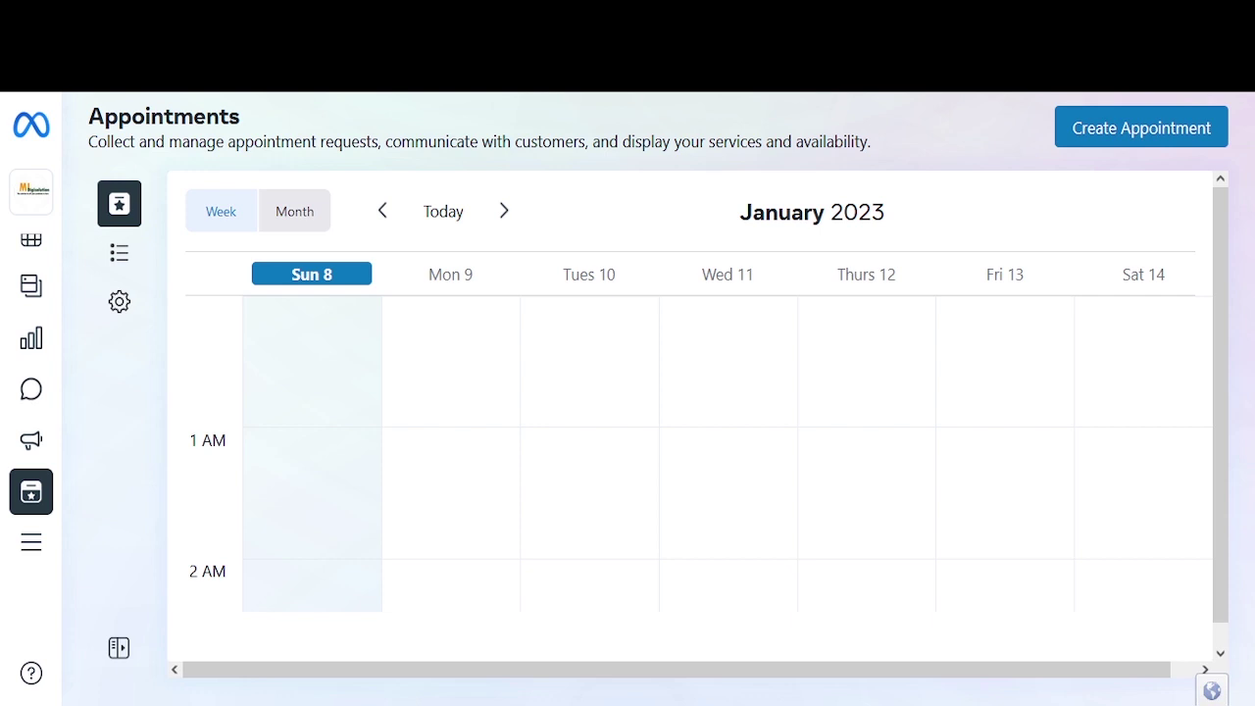
{"action": "right_click", "coordinate": [321, 389]}
Step: Start a new appointment and choose SEO as its service
{"action": "left_click", "coordinate": [314, 384]}
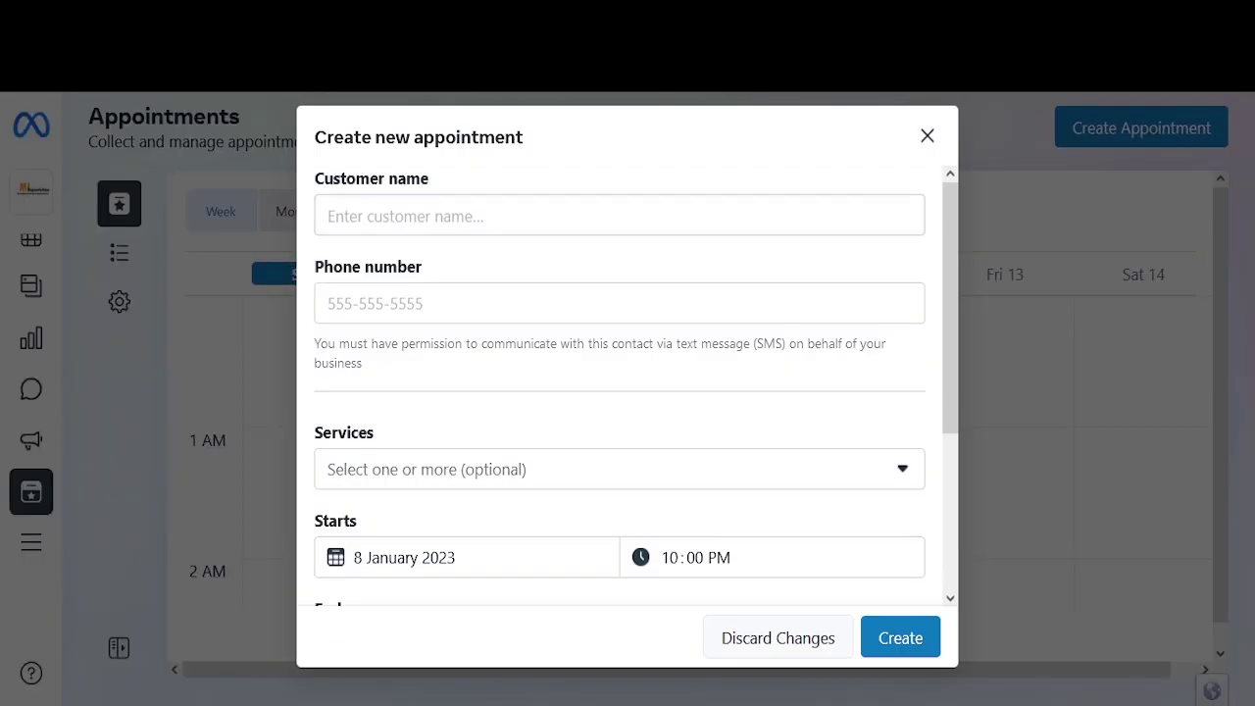
{"action": "left_click", "coordinate": [620, 216]}
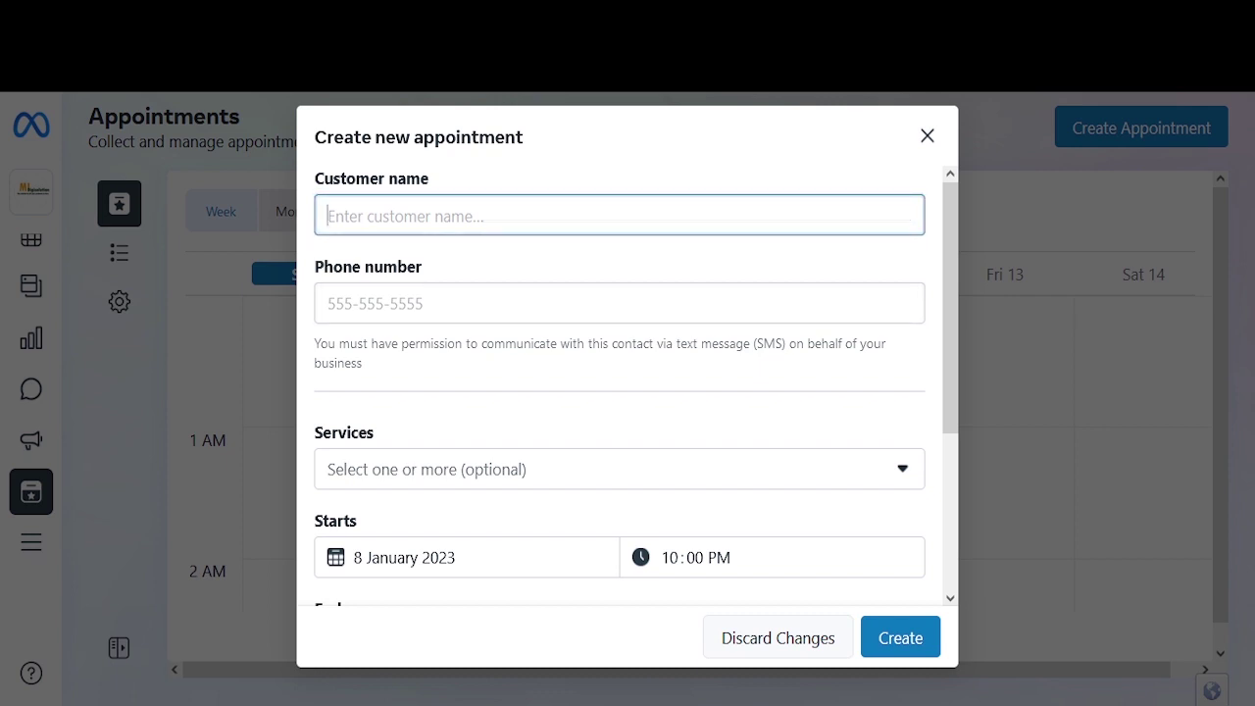
{"action": "key", "text": "Tab"}
{"action": "scroll", "coordinate": [628, 387], "scroll_direction": "down", "scroll_amount": 1}
{"action": "left_click", "coordinate": [619, 438]}
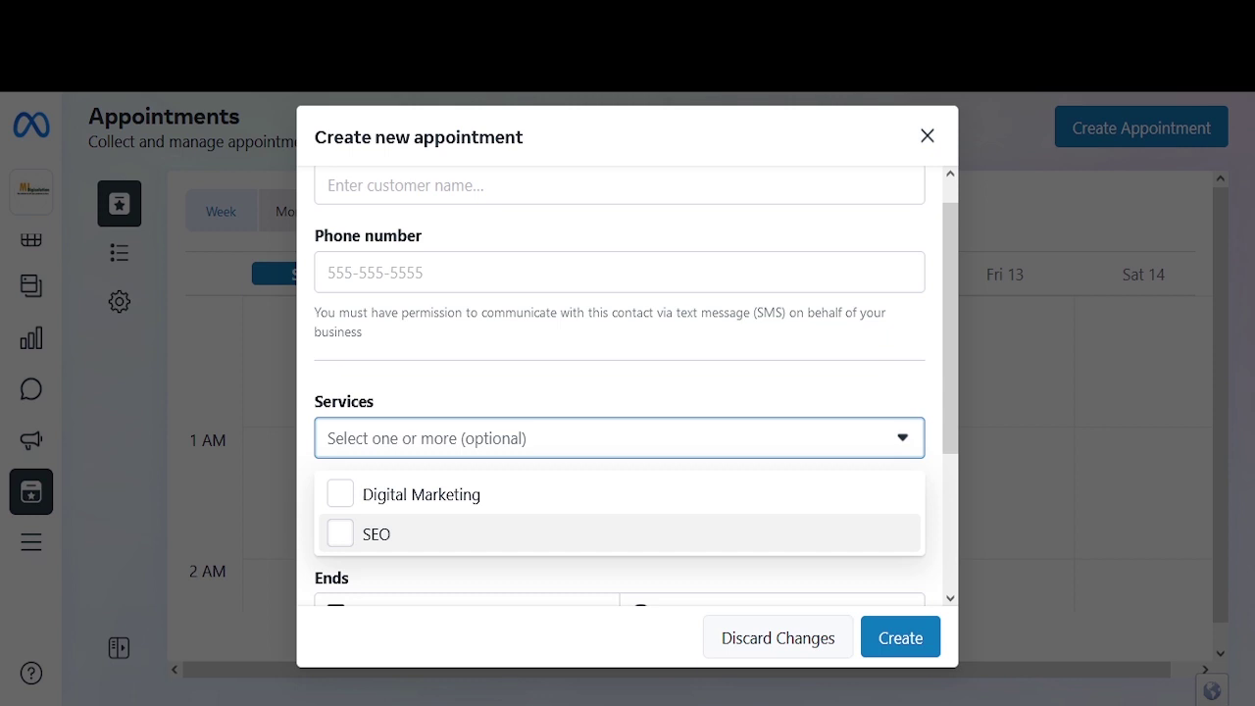
{"action": "left_click", "coordinate": [377, 533]}
{"action": "key", "text": "Escape"}
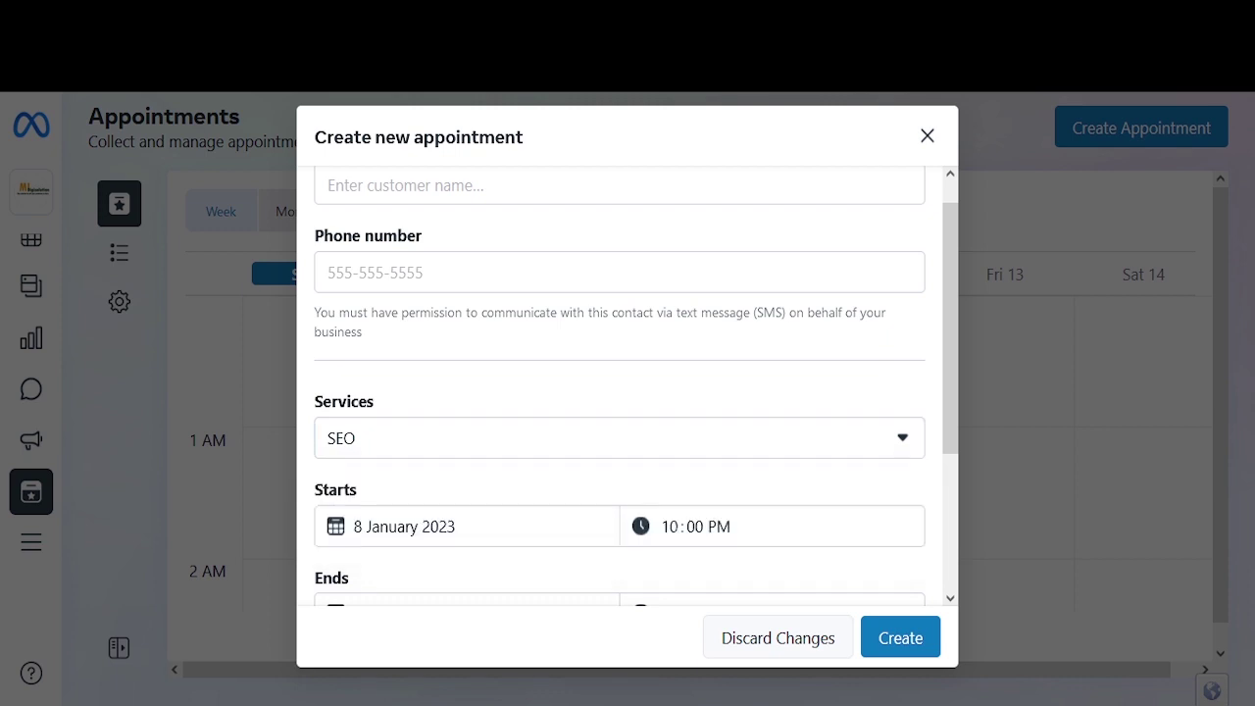
Step: Set the start to 9 January 10:00 AM, then close the form without creating it
{"action": "scroll", "coordinate": [620, 392], "scroll_direction": "down", "scroll_amount": 1}
{"action": "left_click", "coordinate": [461, 433]}
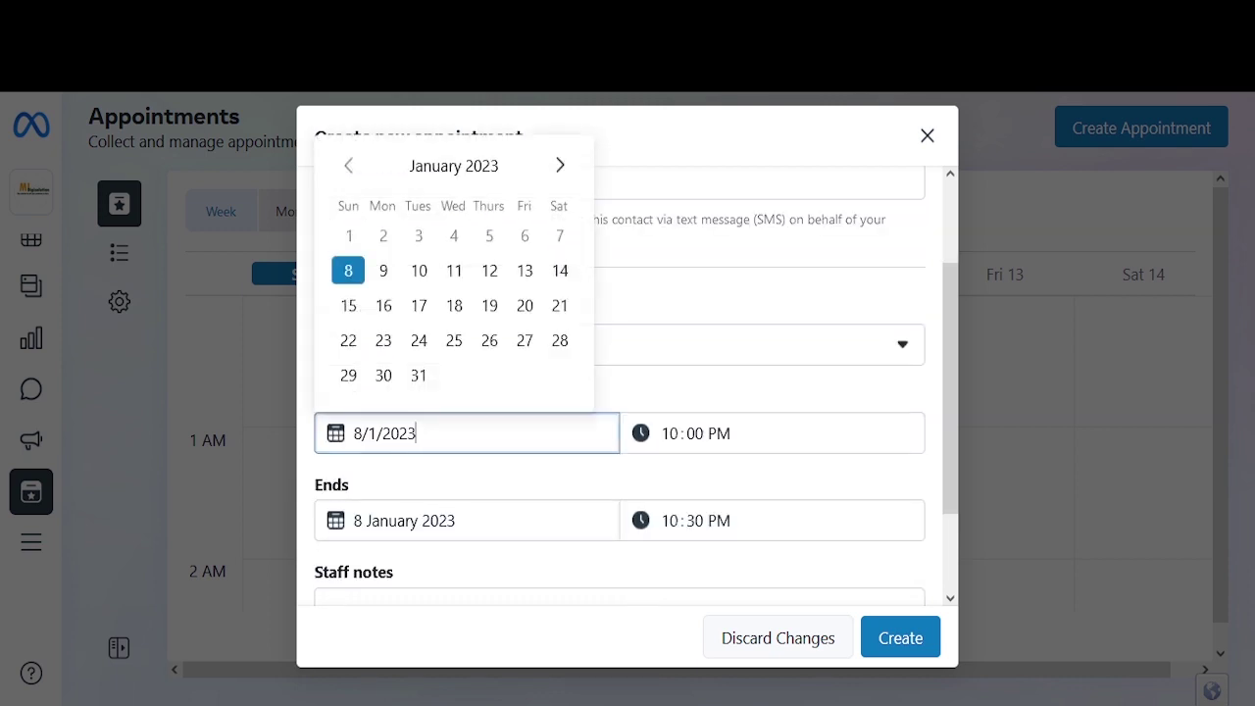
{"action": "left_click", "coordinate": [383, 271]}
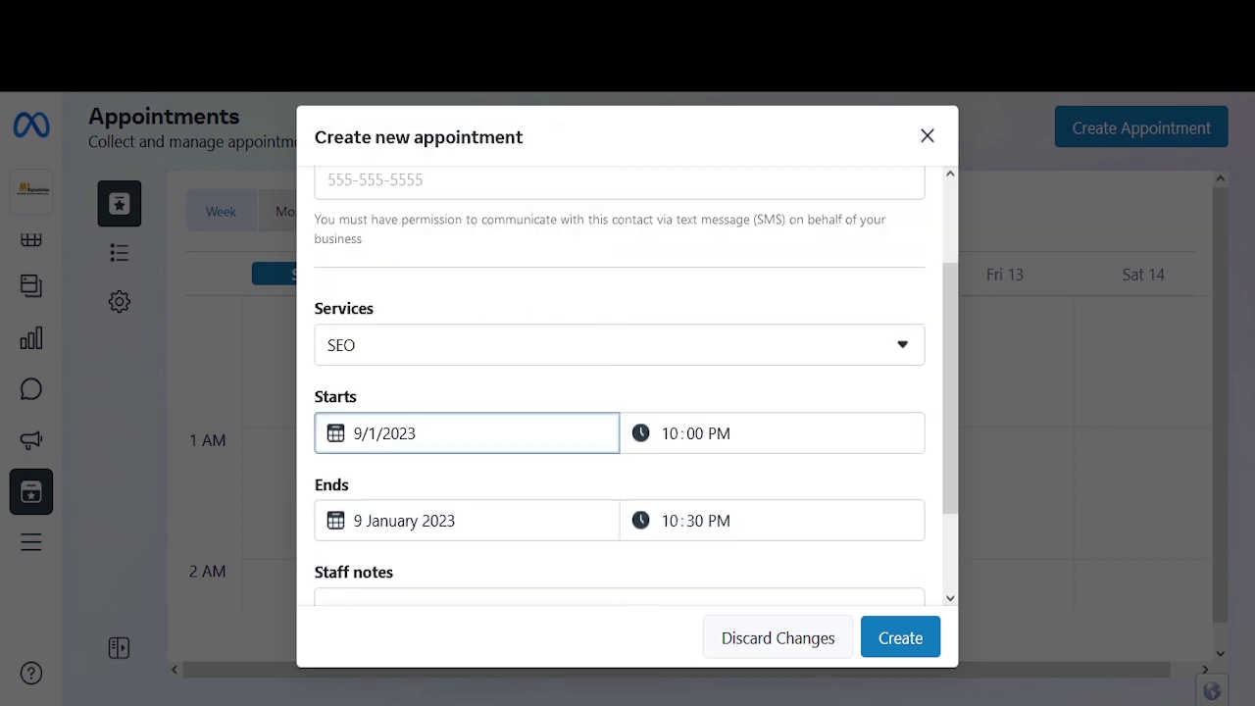
{"action": "scroll", "coordinate": [628, 382], "scroll_direction": "down", "scroll_amount": 1}
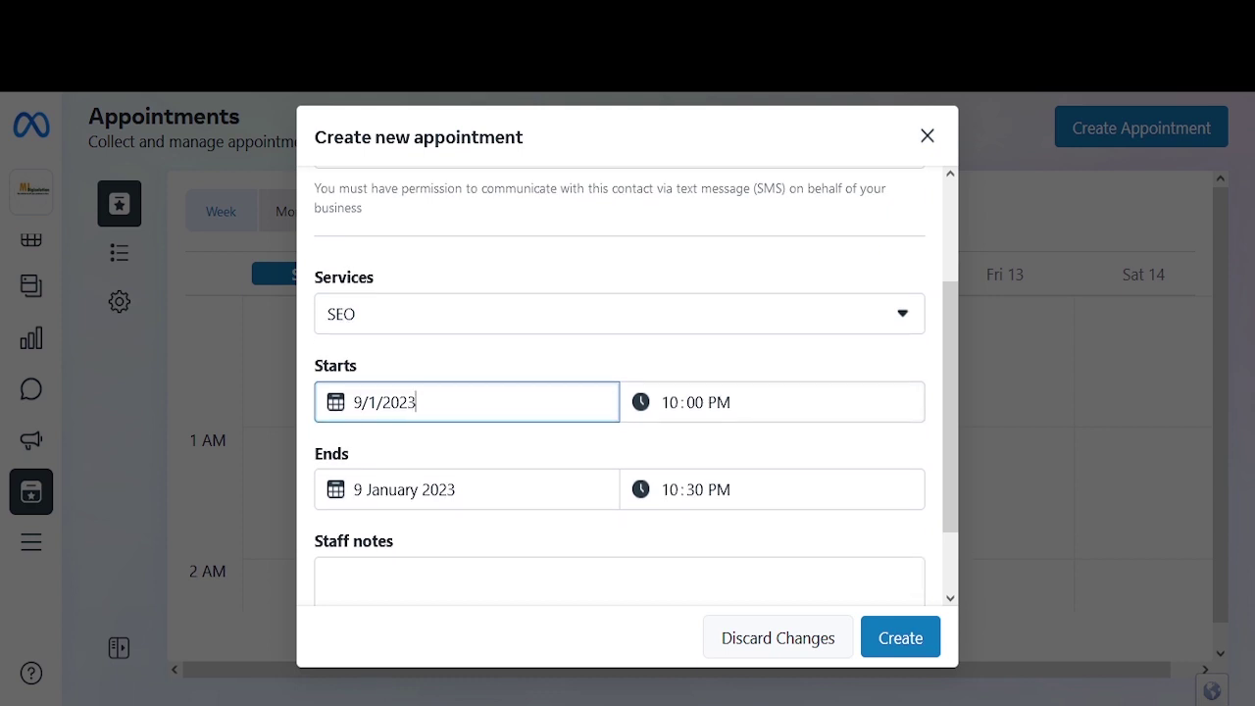
{"action": "left_click", "coordinate": [719, 402]}
{"action": "key", "text": "a"}
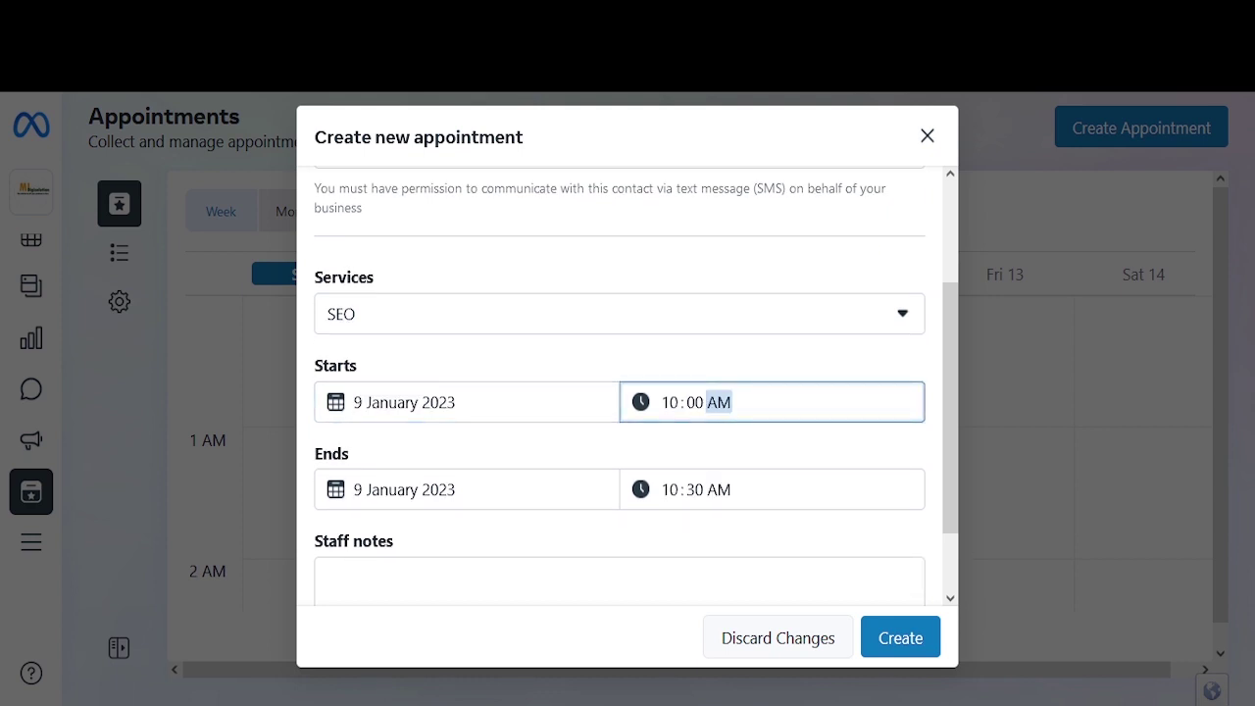
{"action": "scroll", "coordinate": [620, 441], "scroll_direction": "down", "scroll_amount": 1}
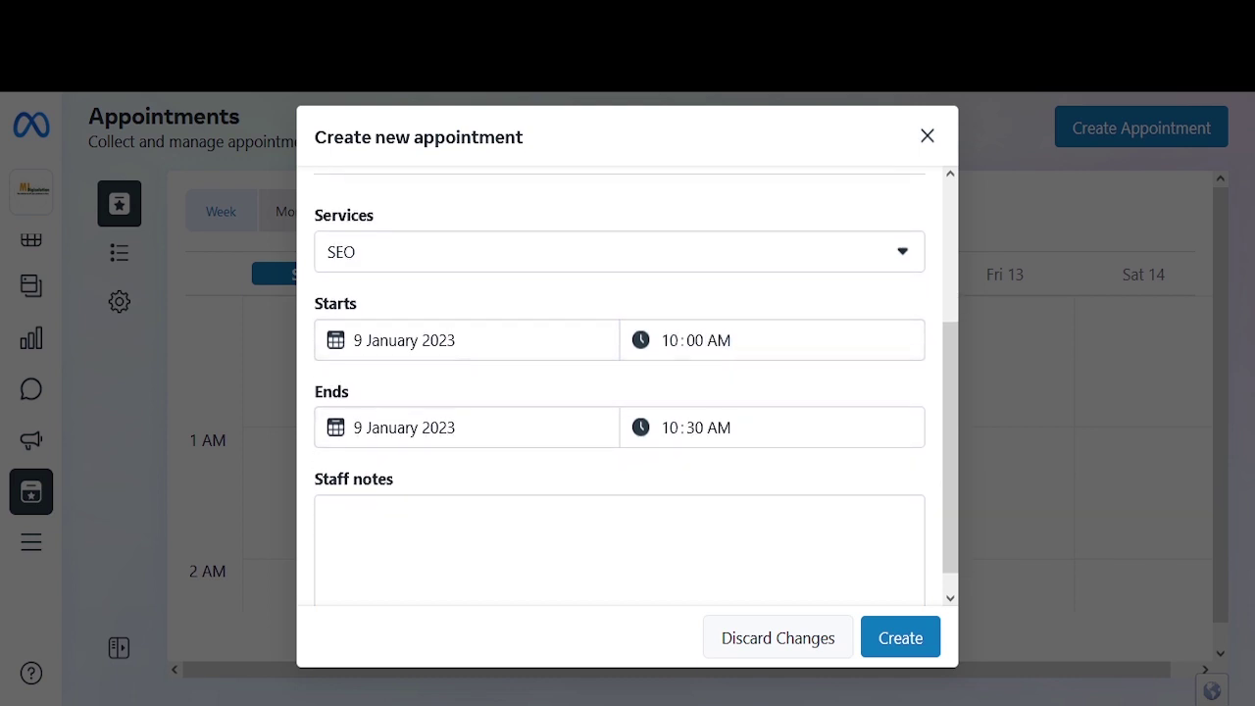
{"action": "scroll", "coordinate": [627, 392], "scroll_direction": "down", "scroll_amount": 1}
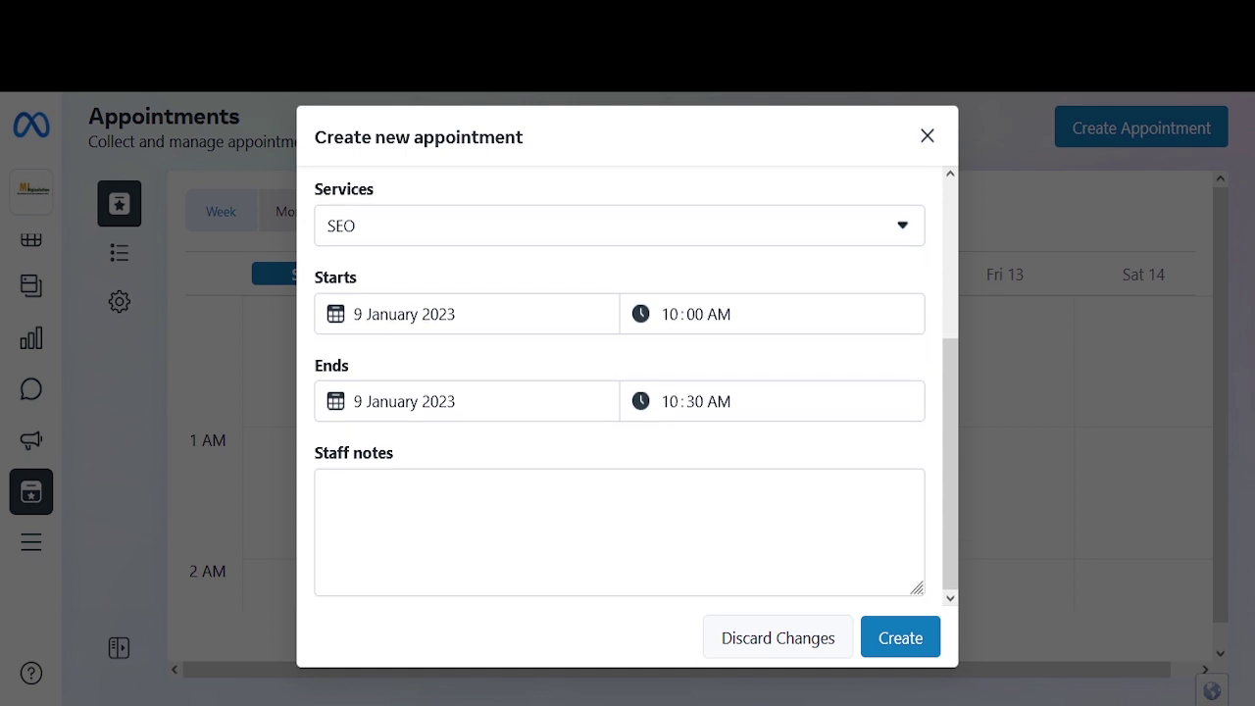
{"action": "left_click", "coordinate": [333, 490]}
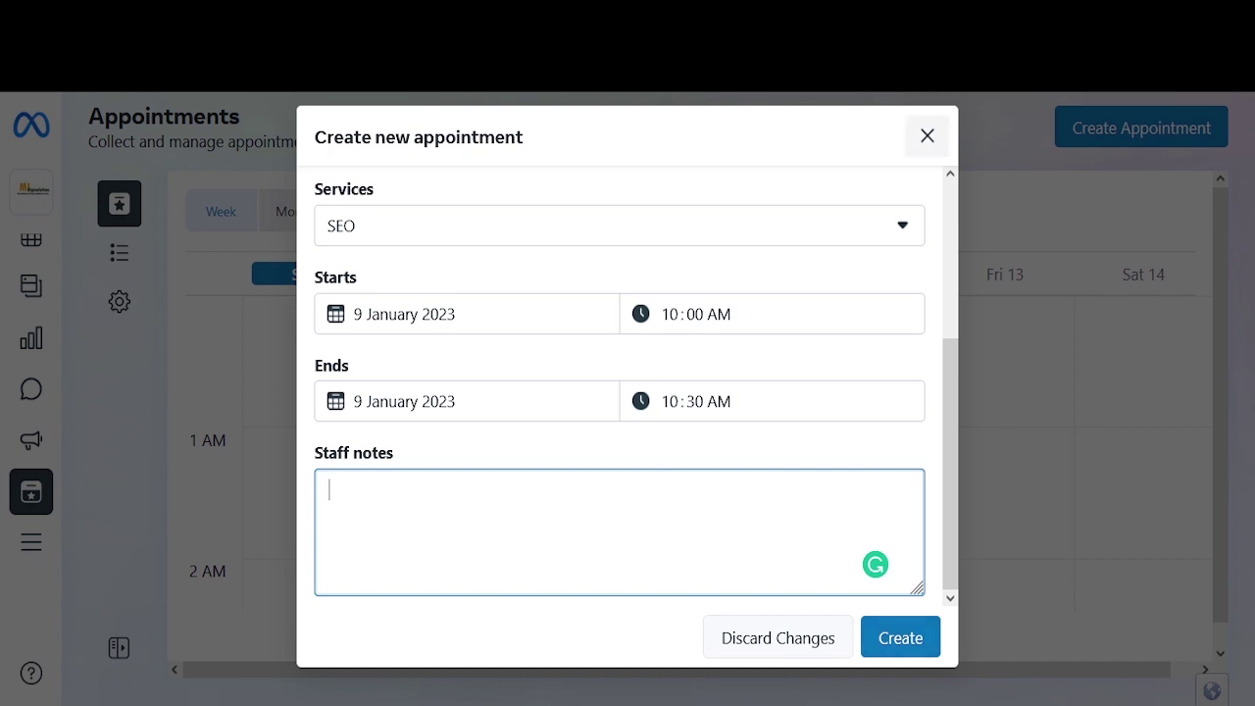
{"action": "left_click", "coordinate": [926, 135]}
Step: View the January month calendar and the empty Upcoming list, then open Availability settings
{"action": "left_click", "coordinate": [294, 210]}
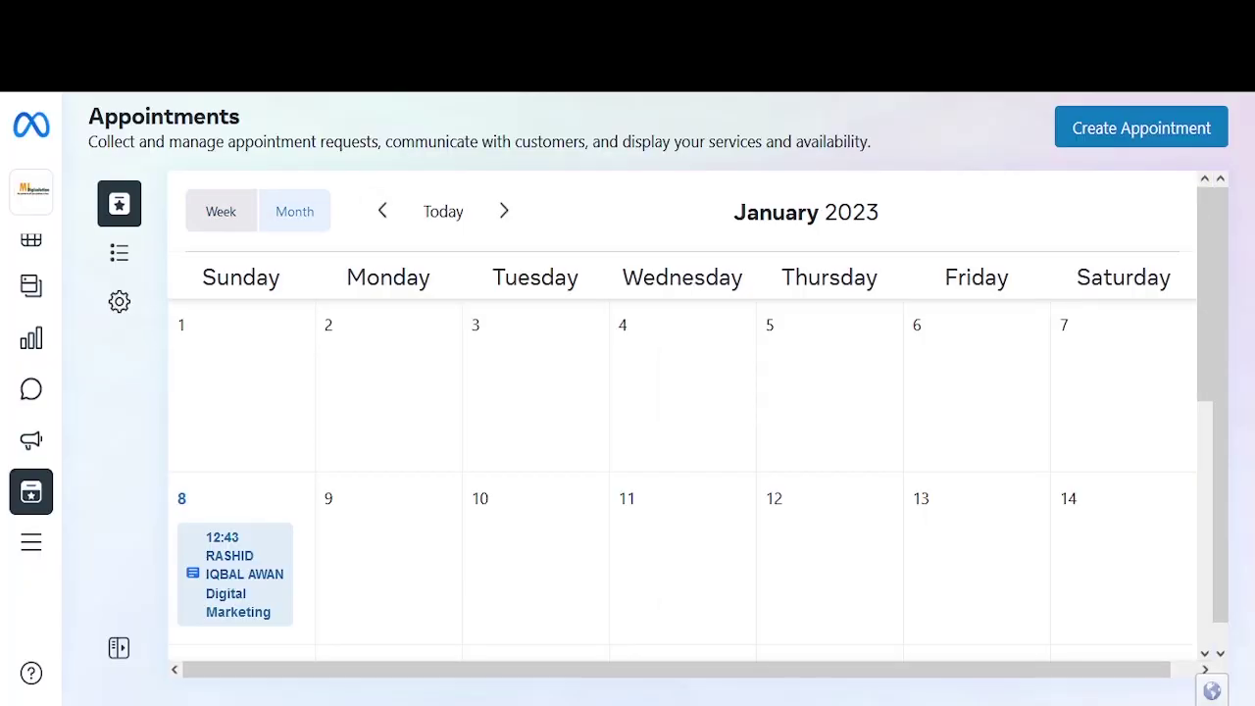
{"action": "scroll", "coordinate": [240, 471], "scroll_direction": "down", "scroll_amount": 1}
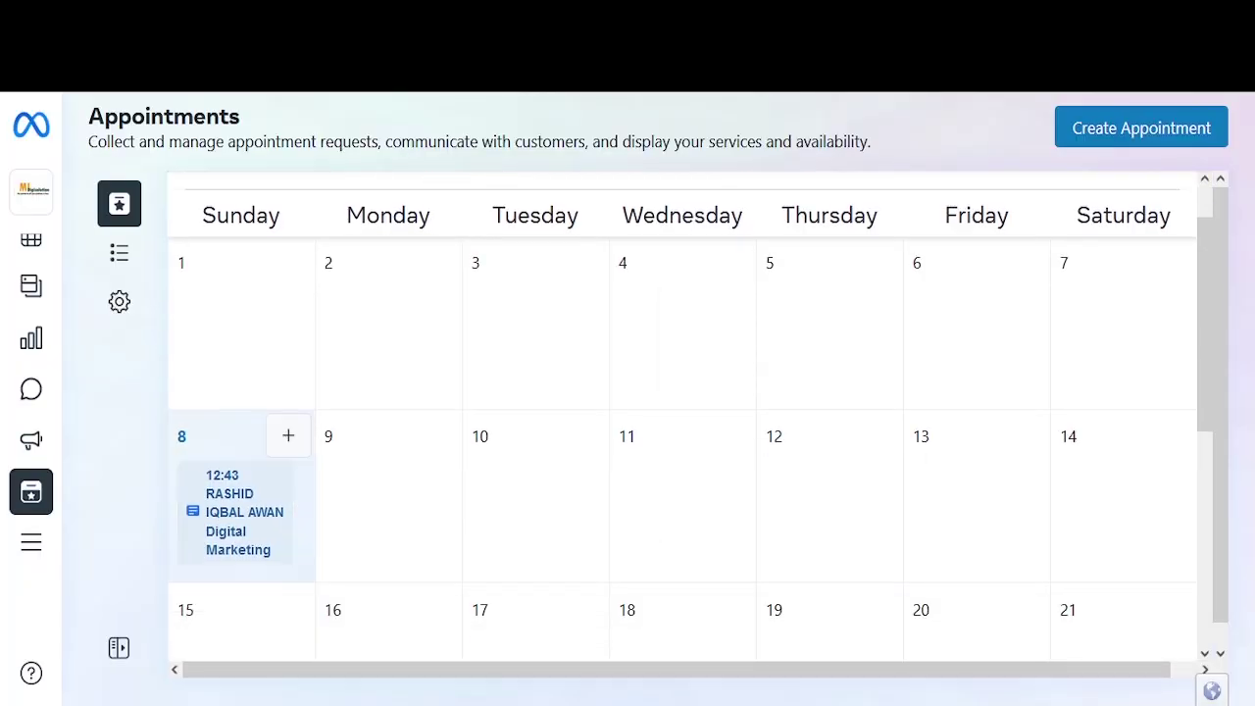
{"action": "scroll", "coordinate": [534, 491], "scroll_direction": "up", "scroll_amount": 1}
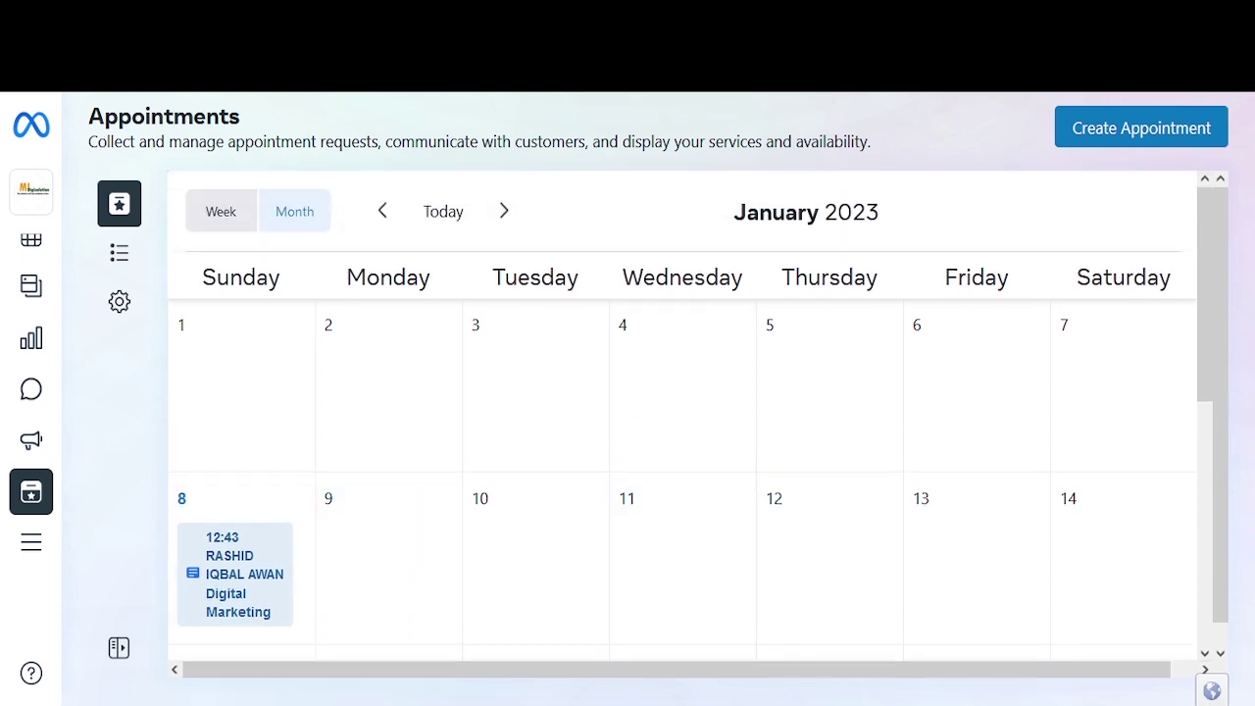
{"action": "scroll", "coordinate": [682, 509], "scroll_direction": "down", "scroll_amount": 1}
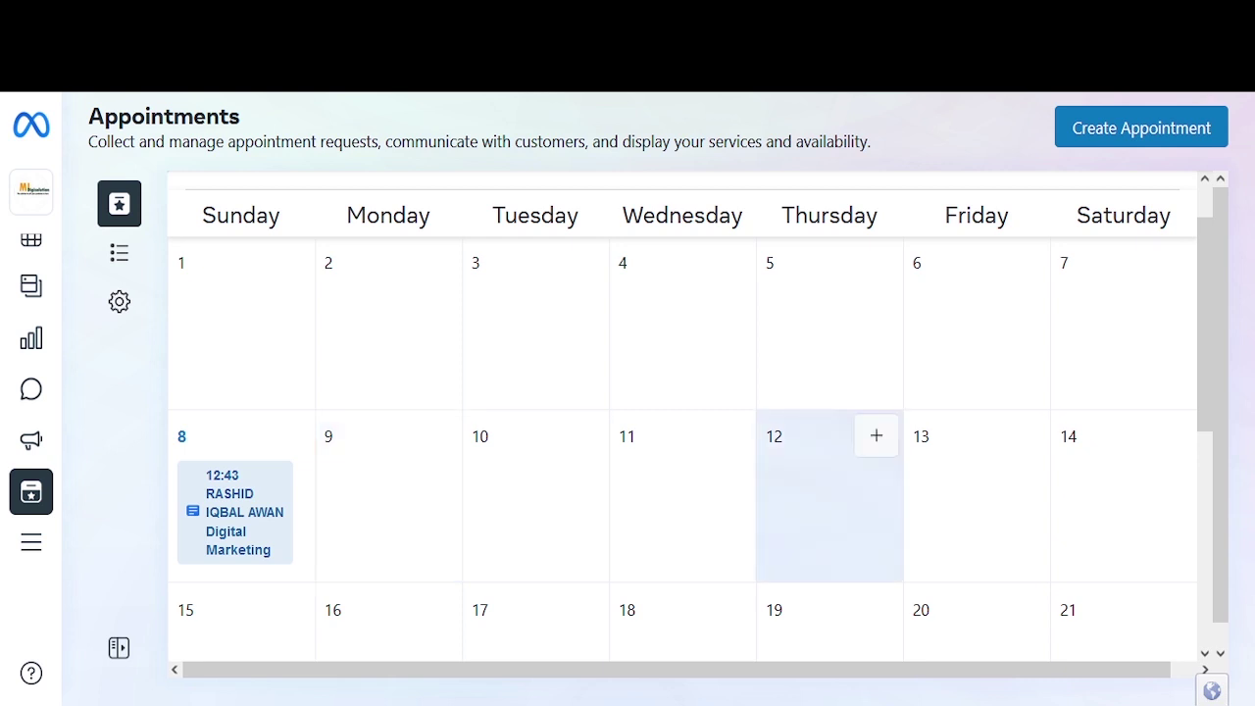
{"action": "scroll", "coordinate": [976, 530], "scroll_direction": "up", "scroll_amount": 1}
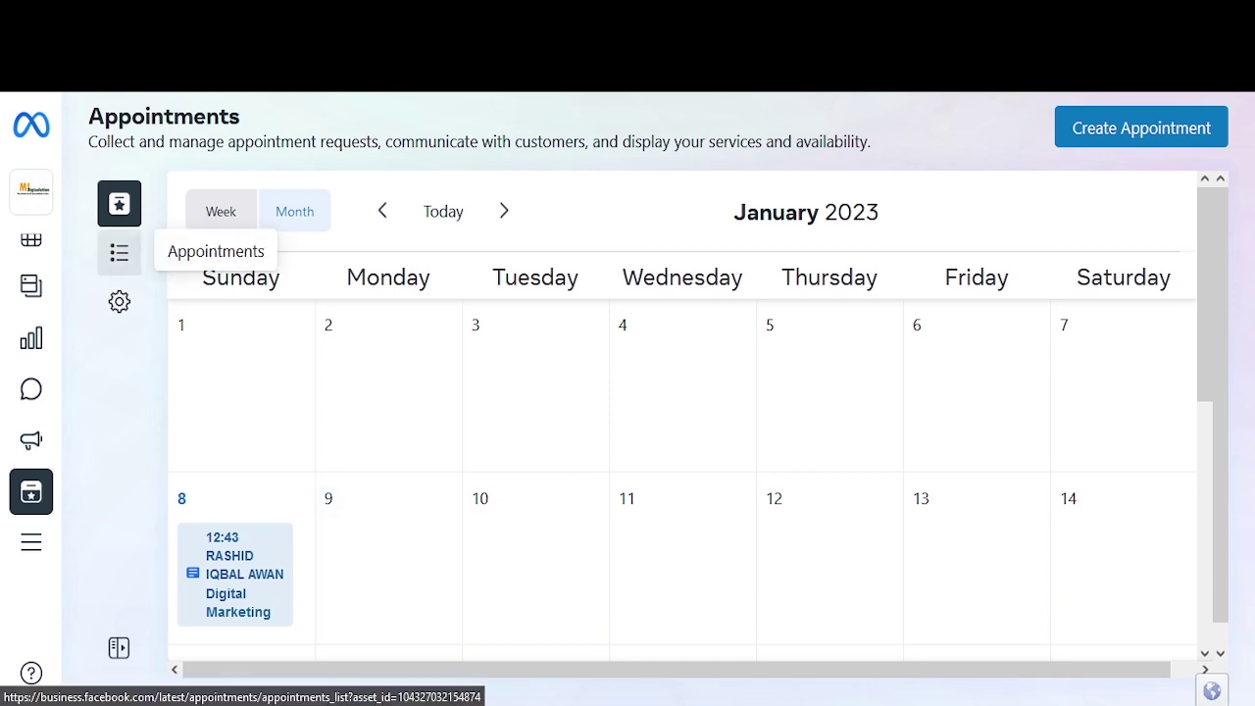
{"action": "left_click", "coordinate": [119, 253]}
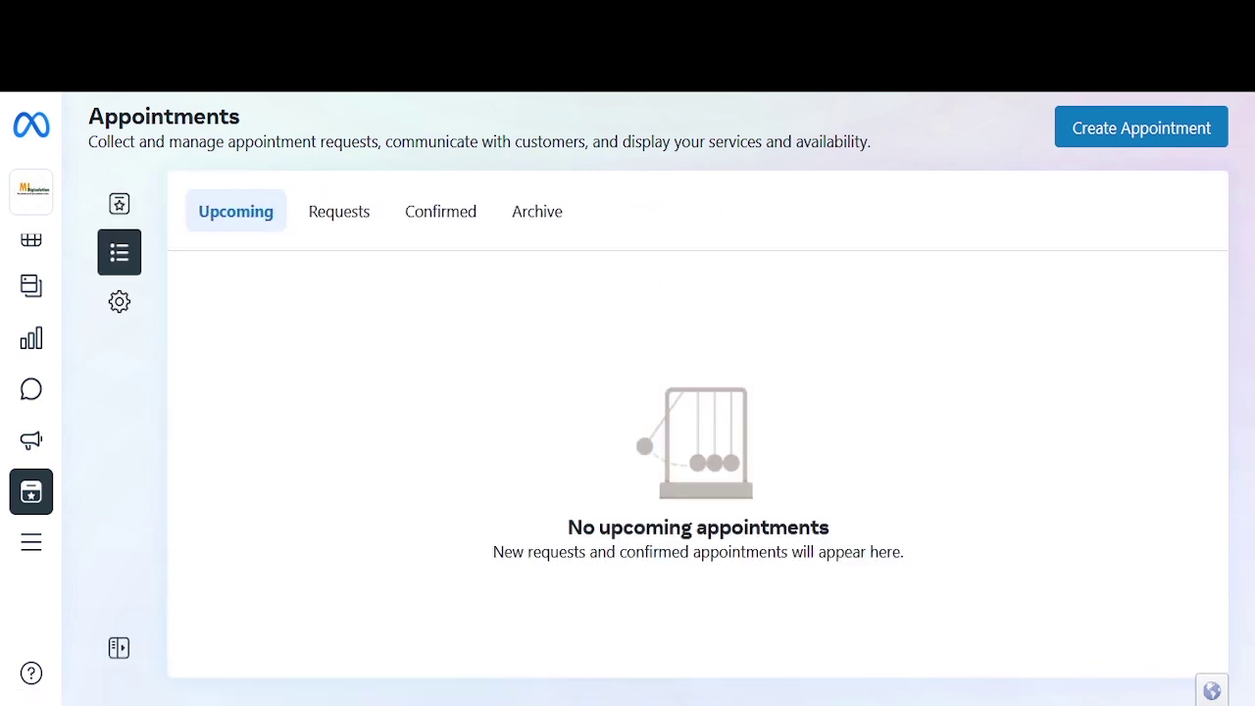
{"action": "left_click", "coordinate": [119, 302]}
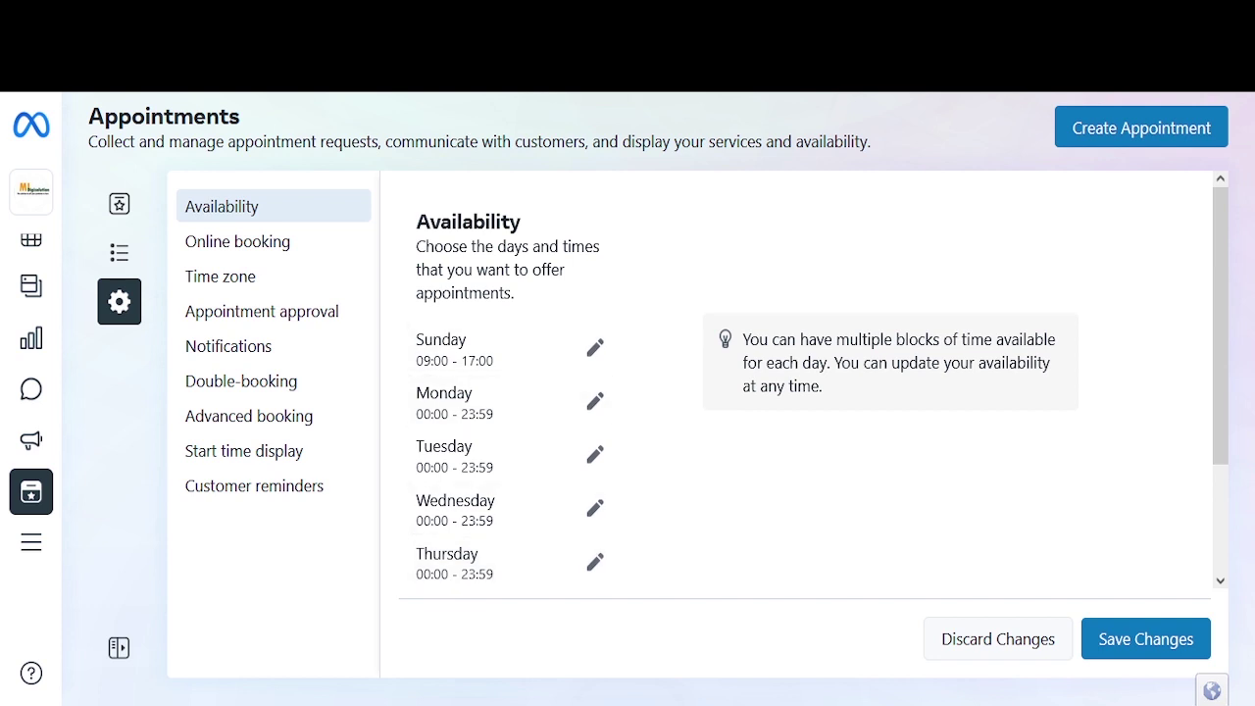
Step: Check Sunday's 9:00 AM–5:00 PM hours, then view the Online booking setting
{"action": "left_click", "coordinate": [595, 347]}
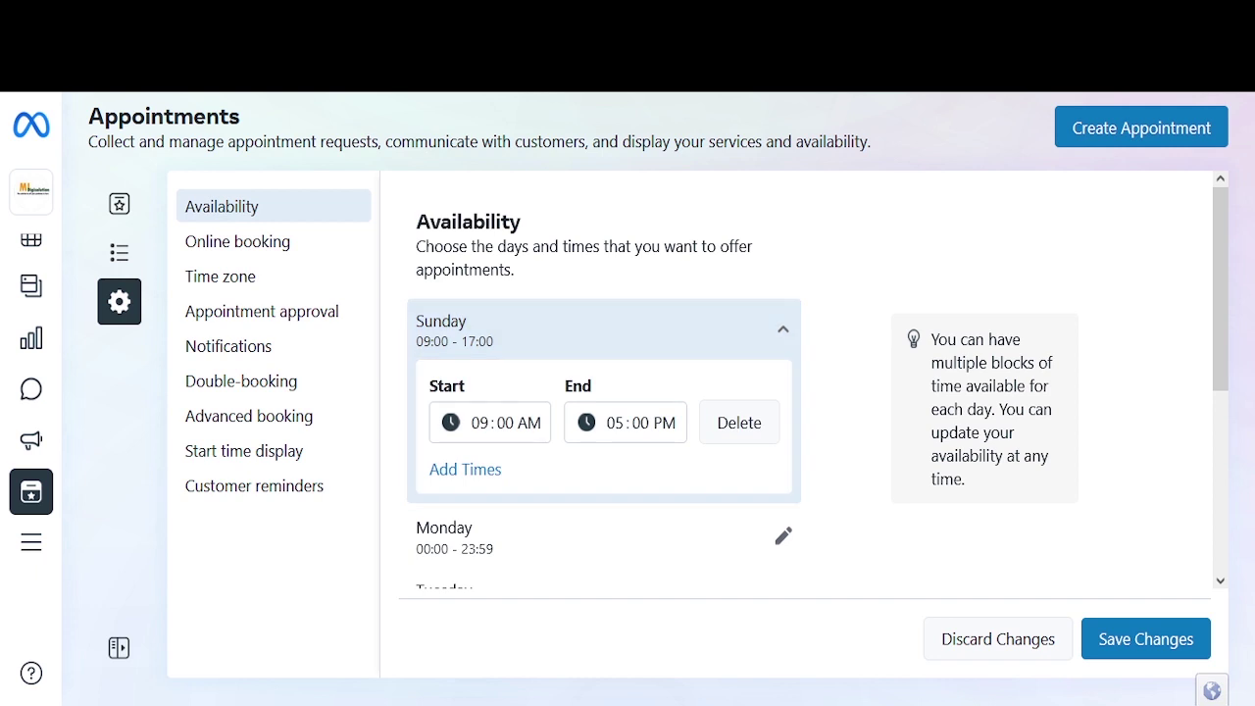
{"action": "left_click", "coordinate": [277, 241]}
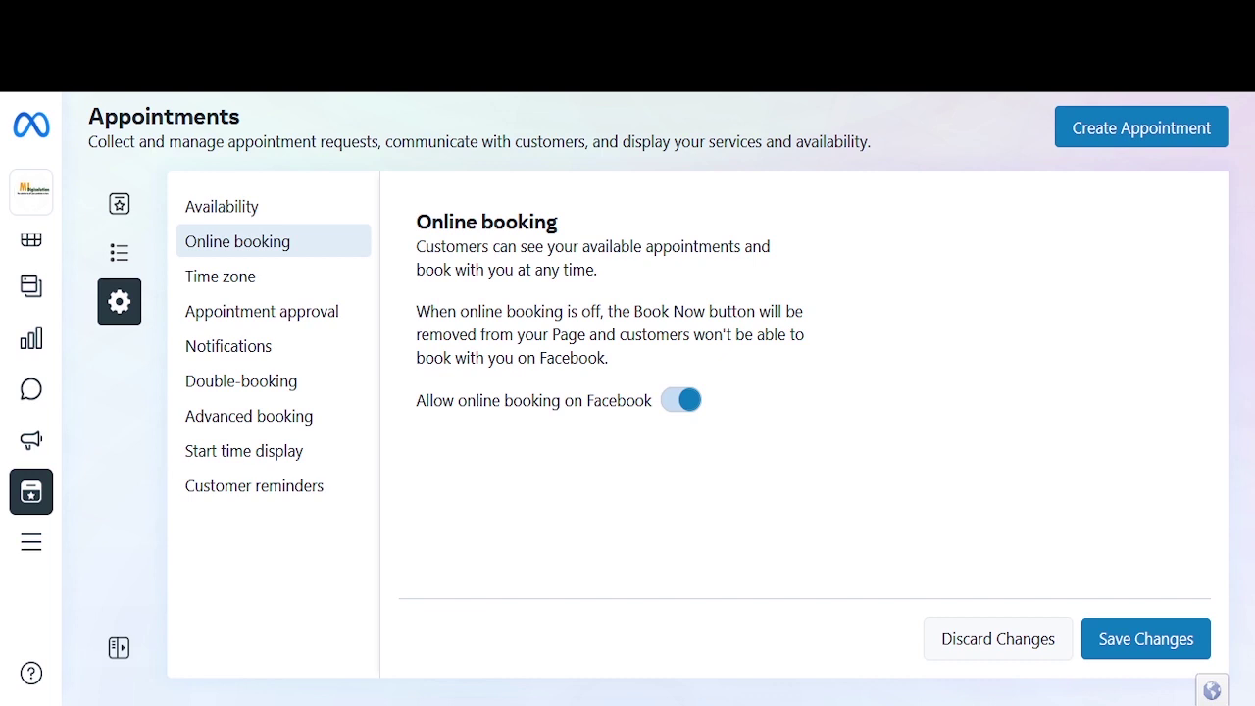
Step: Check the Asia/Karachi time zone, then view the manual Appointment approval setting
{"action": "left_click", "coordinate": [221, 276]}
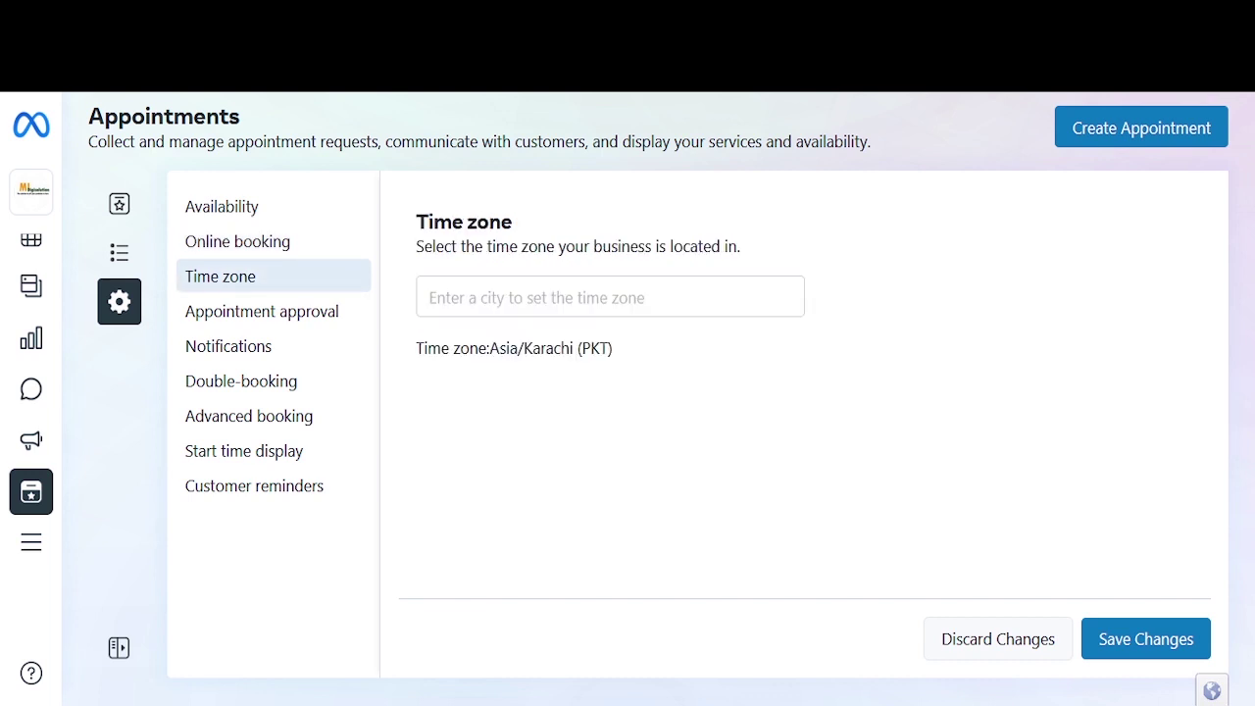
{"action": "left_click", "coordinate": [610, 297]}
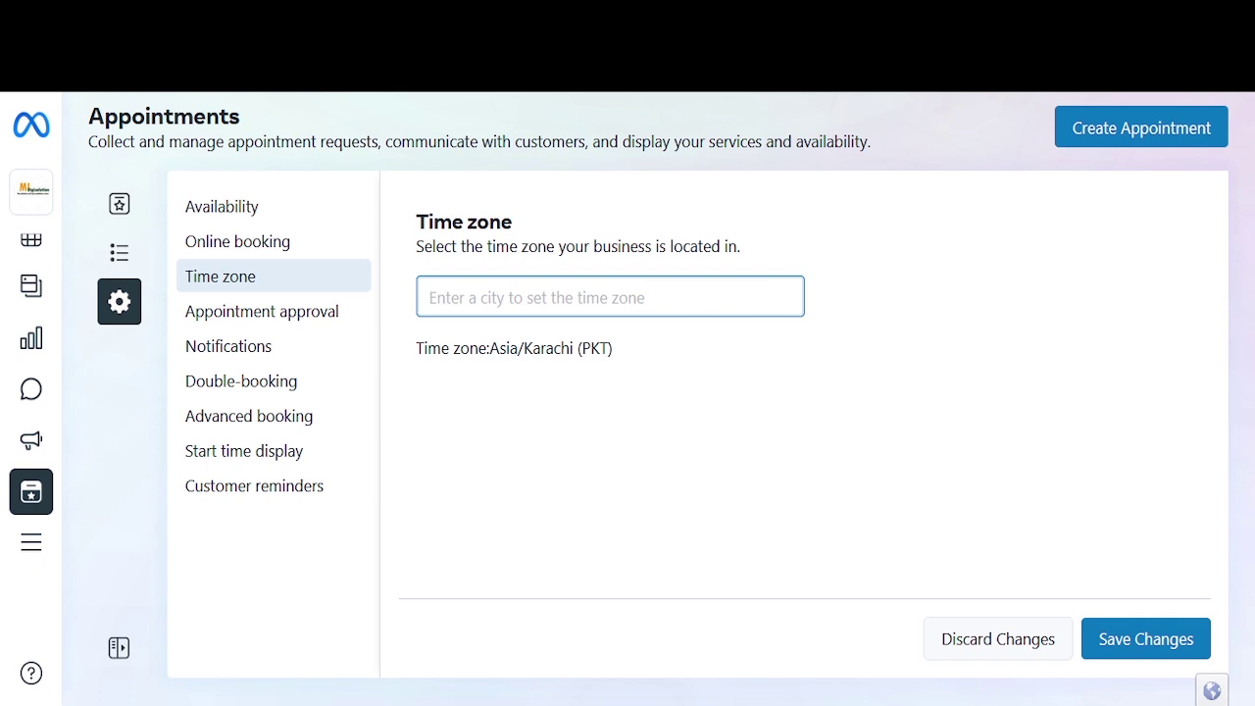
{"action": "left_click", "coordinate": [261, 310]}
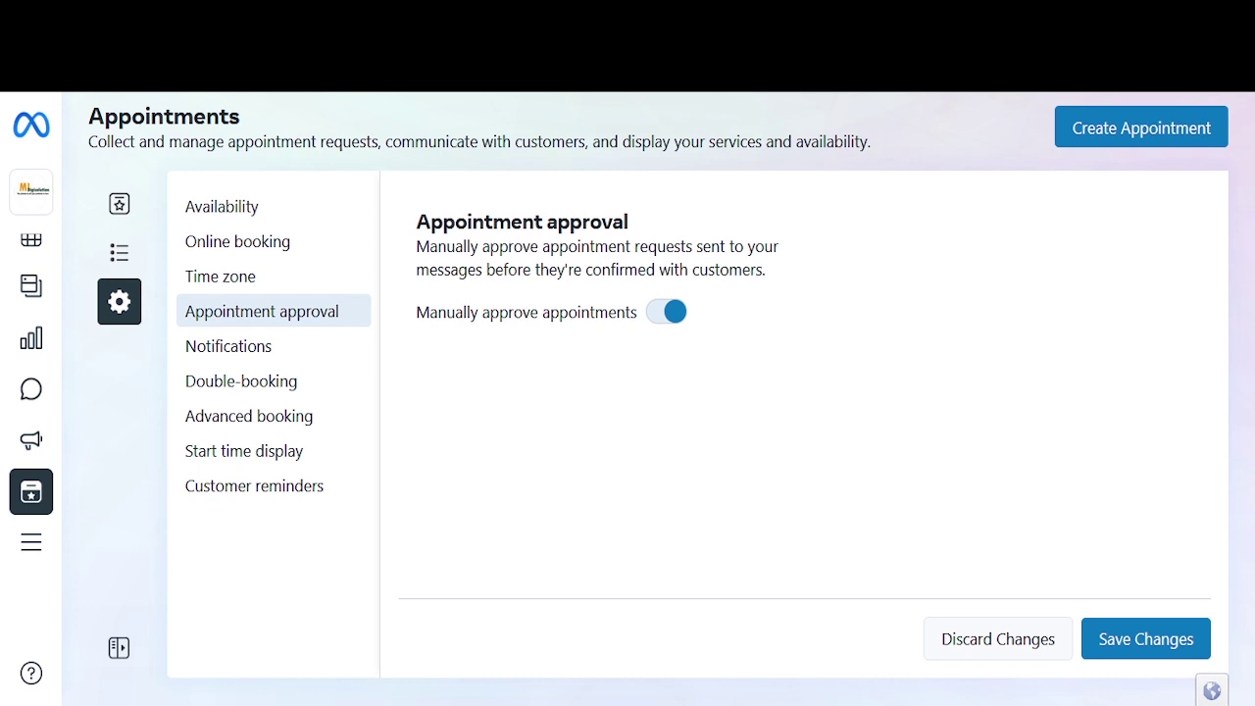
Step: Turn off Allow double-booking, then view Start time display offering starts every 30 min
{"action": "left_click", "coordinate": [228, 346]}
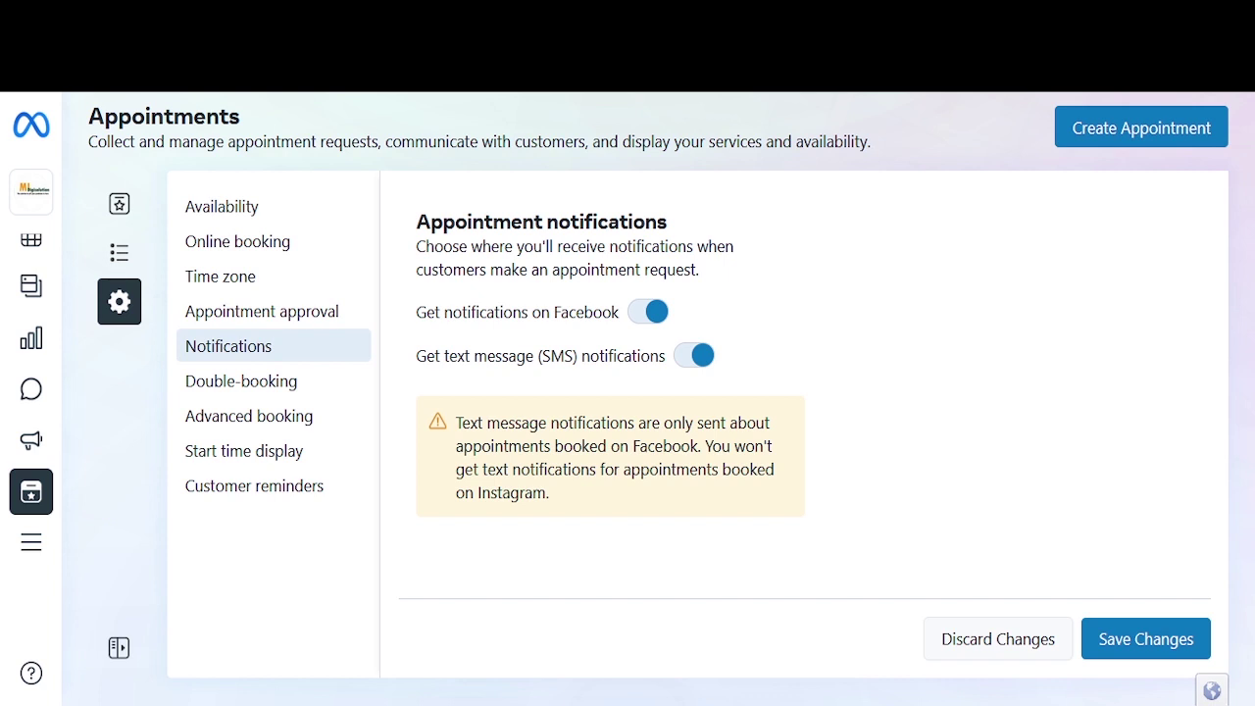
{"action": "left_click", "coordinate": [241, 382]}
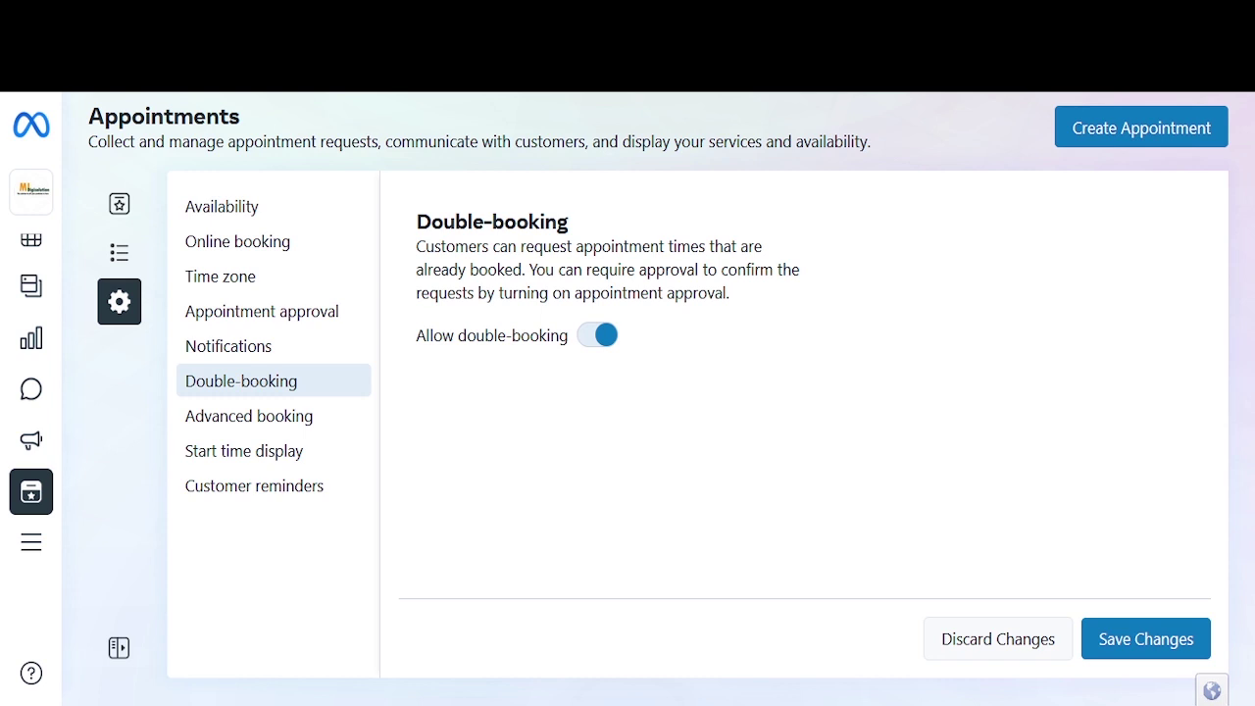
{"action": "left_click_drag", "start_coordinate": [530, 270], "coordinate": [417, 247]}
{"action": "left_click", "coordinate": [597, 335]}
{"action": "left_click", "coordinate": [248, 415]}
{"action": "left_click", "coordinate": [243, 451]}
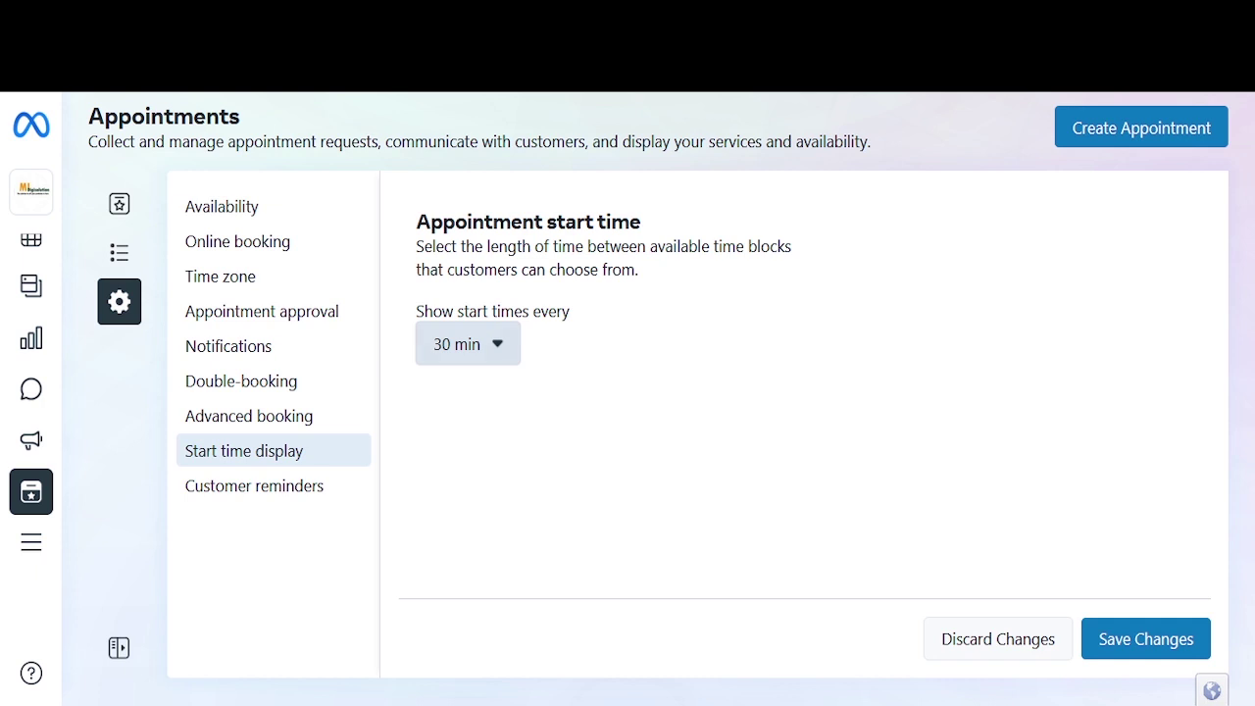
Step: Leave the start-time interval unchanged and open the customer reminders settings
{"action": "left_click", "coordinate": [466, 345]}
{"action": "left_click", "coordinate": [467, 344]}
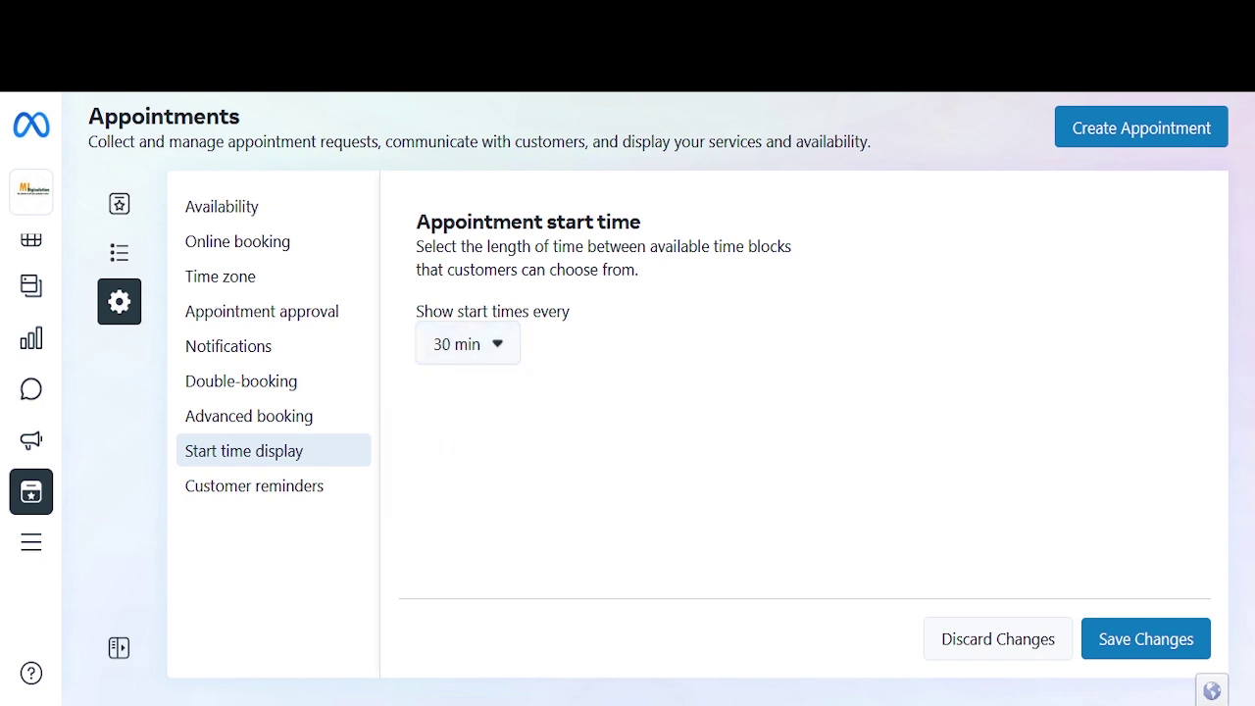
{"action": "left_click", "coordinate": [254, 486]}
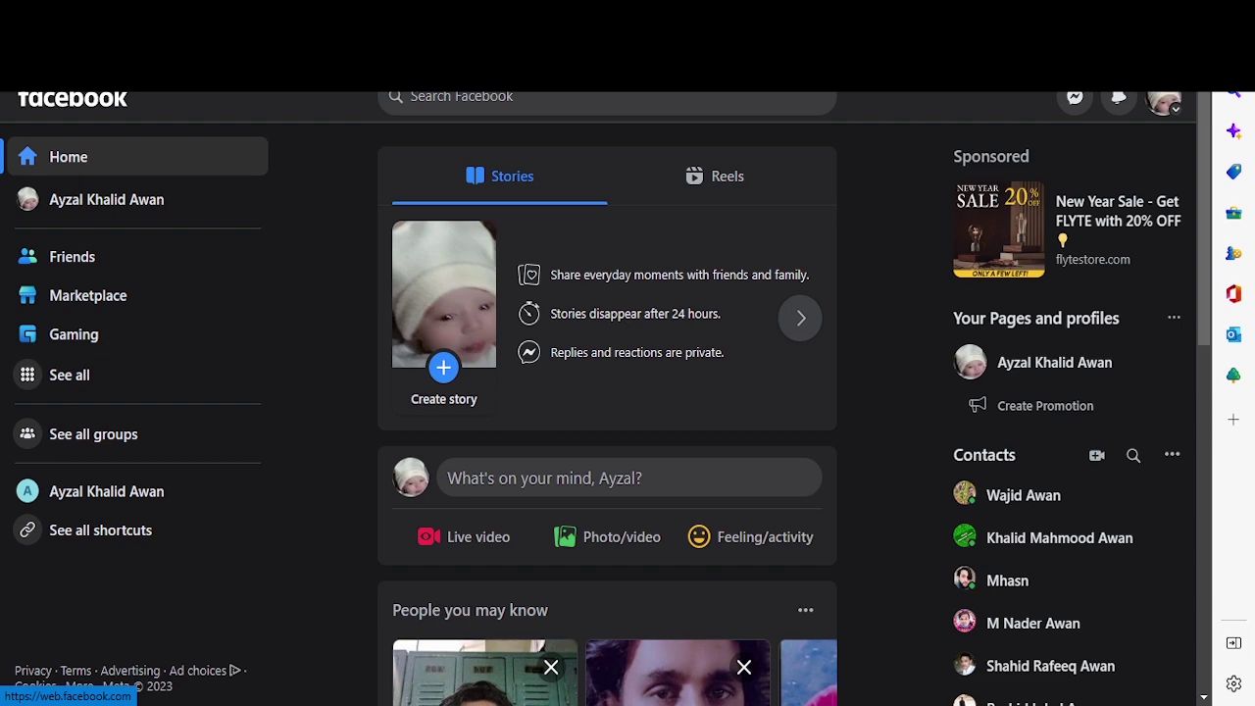
Step: Open the MI Digi Solution page from Your shortcuts in the Facebook sidebar
{"action": "left_click", "coordinate": [490, 97]}
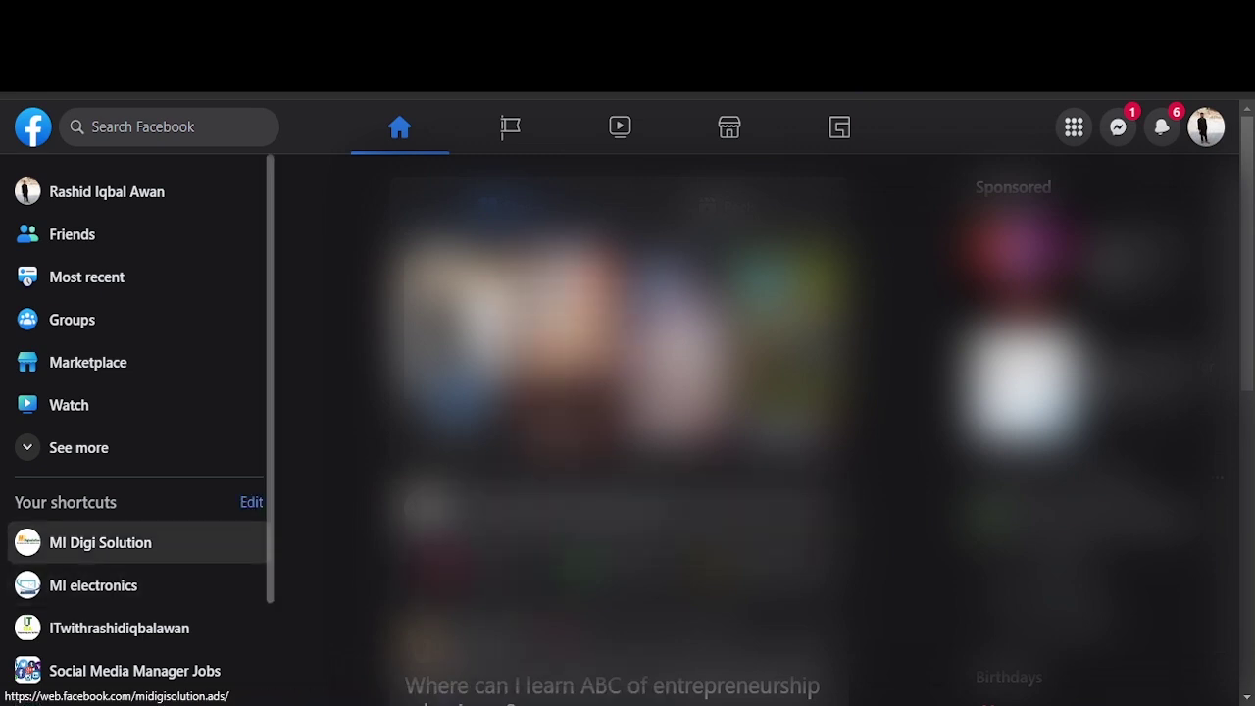
{"action": "left_click", "coordinate": [100, 542]}
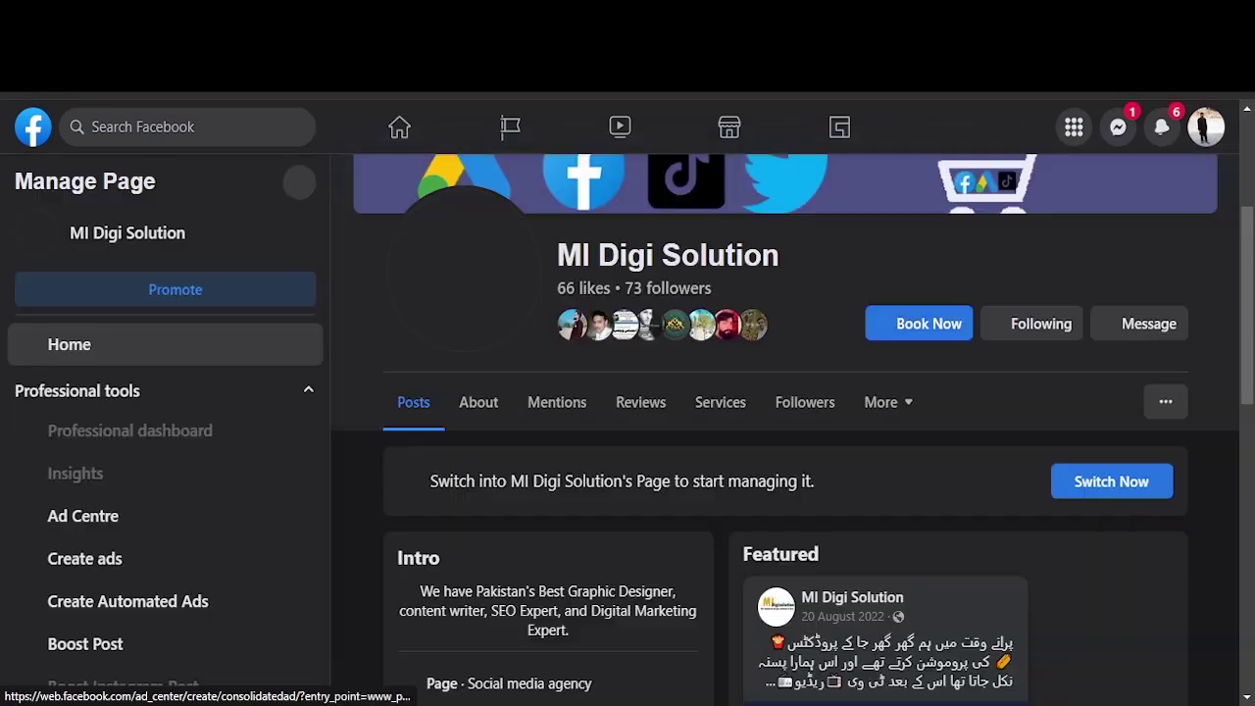
{"action": "left_click", "coordinate": [84, 558]}
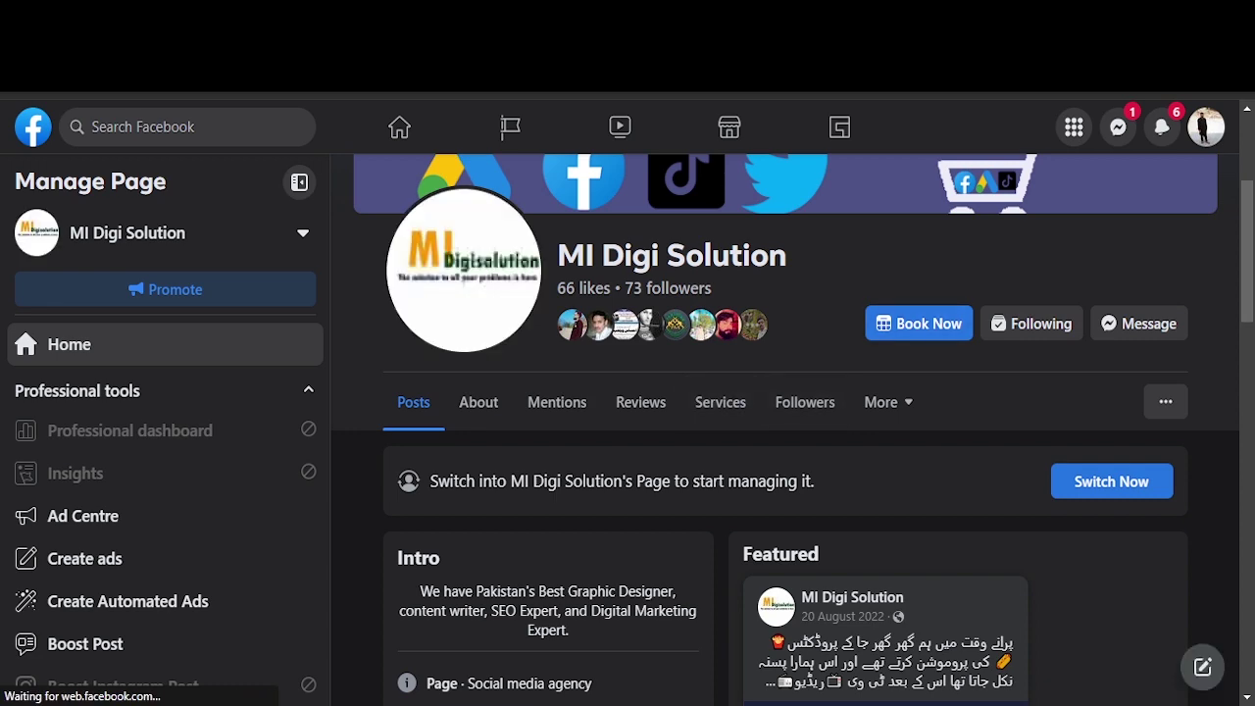
Step: Start a Book Now appointment with MI Digi Solution, select the SEO service and continue
{"action": "left_click", "coordinate": [919, 323]}
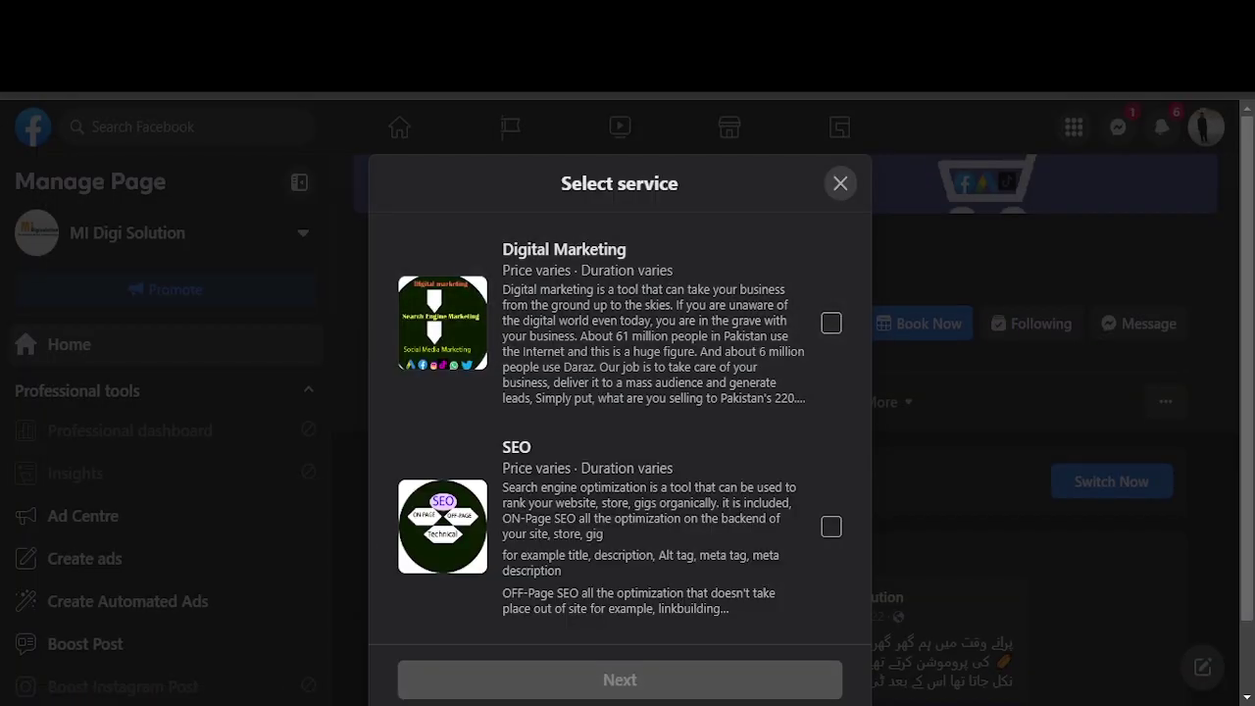
{"action": "scroll", "coordinate": [620, 490], "scroll_direction": "down", "scroll_amount": 2}
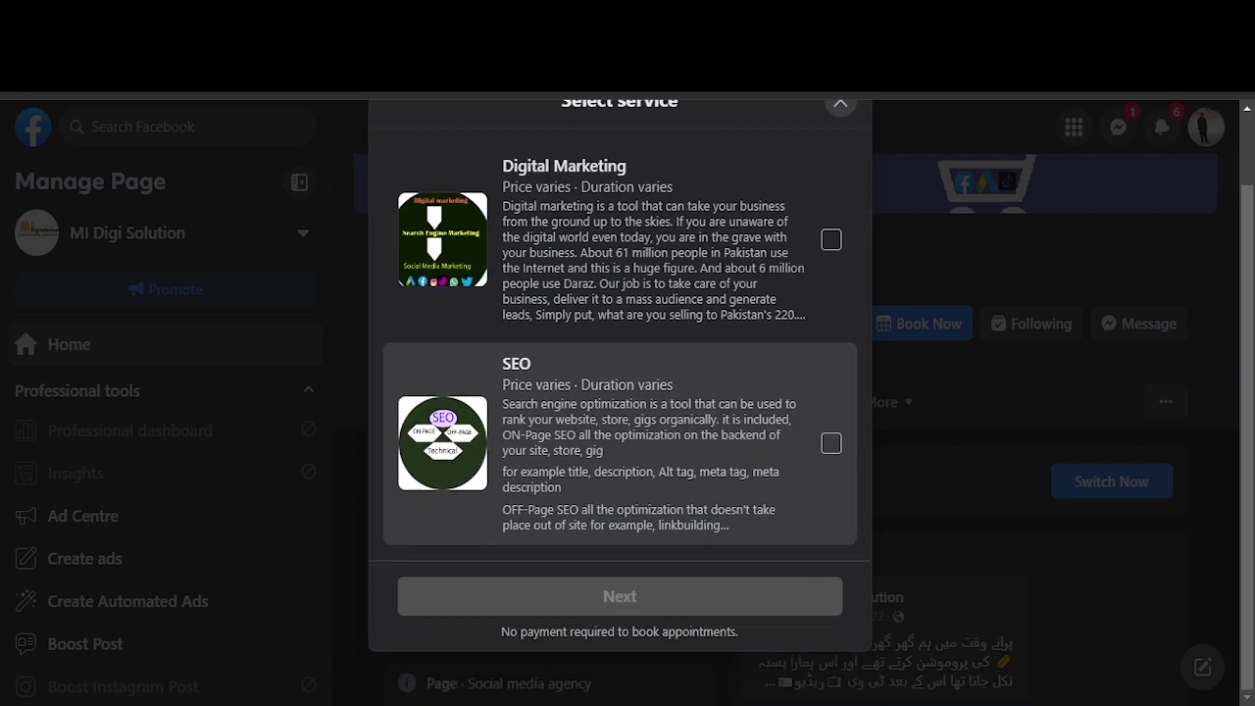
{"action": "scroll", "coordinate": [620, 441], "scroll_direction": "up", "scroll_amount": 2}
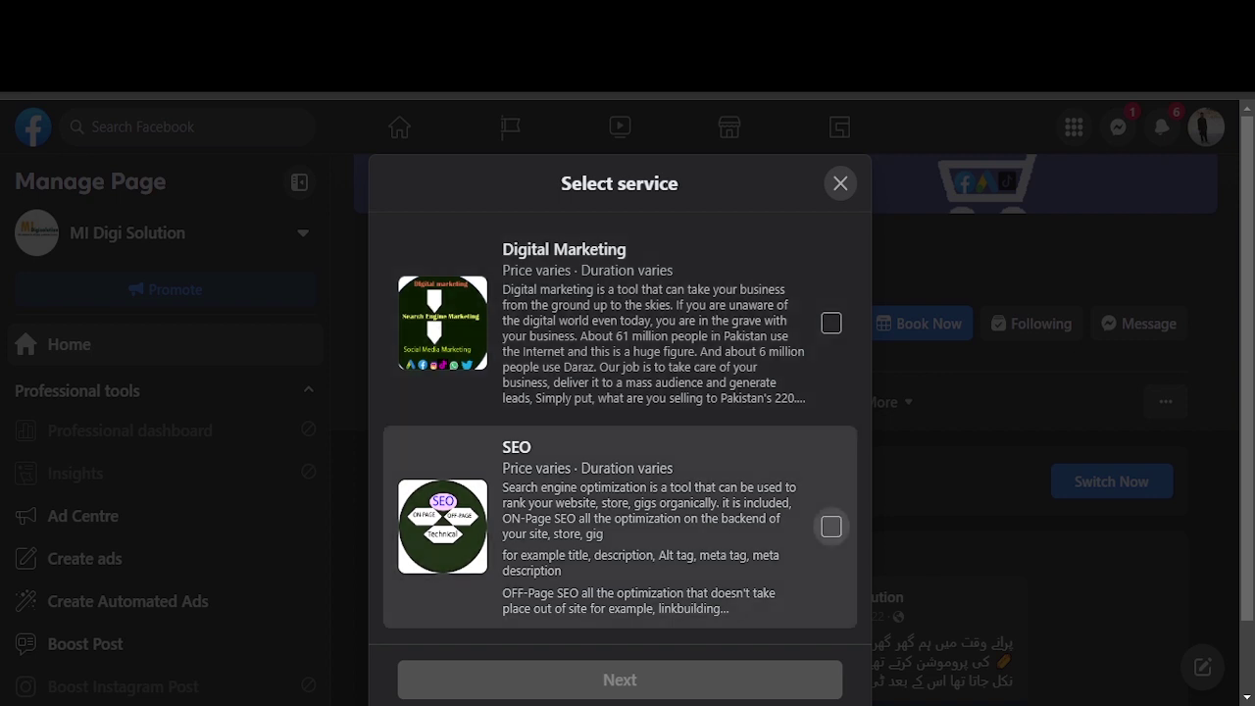
{"action": "left_click", "coordinate": [831, 526]}
{"action": "left_click", "coordinate": [620, 679]}
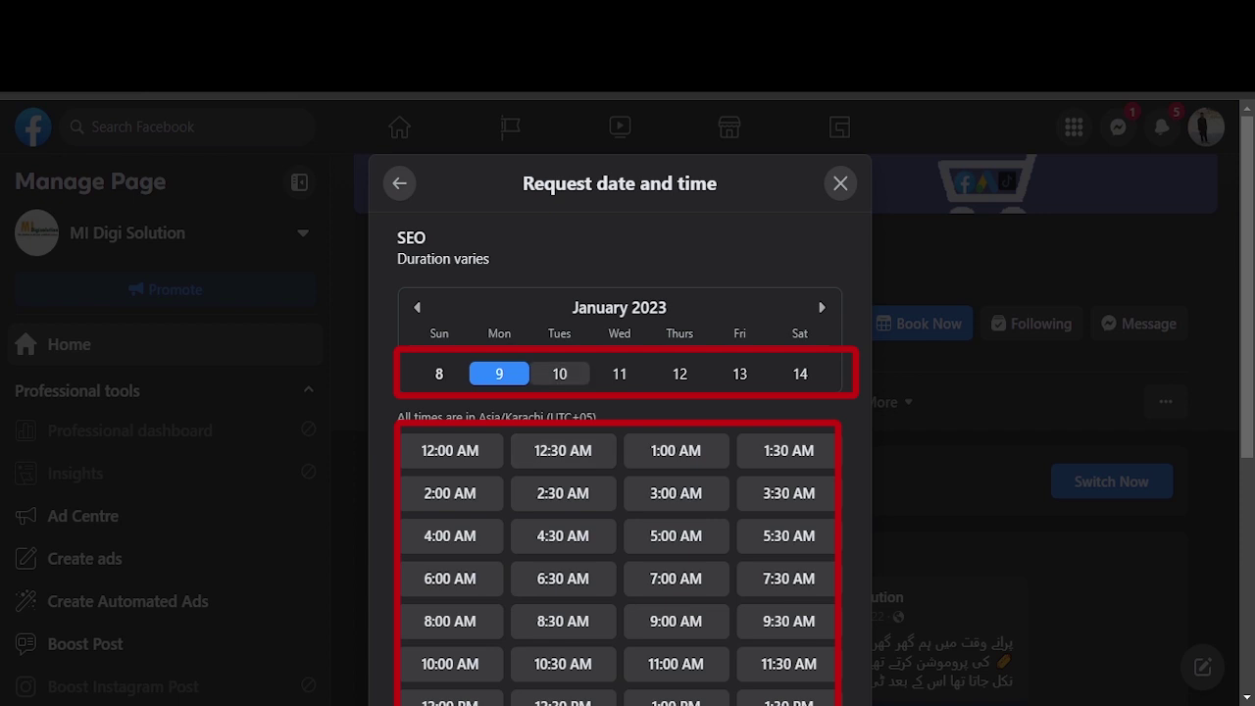
Step: Choose Tuesday 10 January 2023 at 12:30 PM and continue to the review step
{"action": "left_click", "coordinate": [560, 373]}
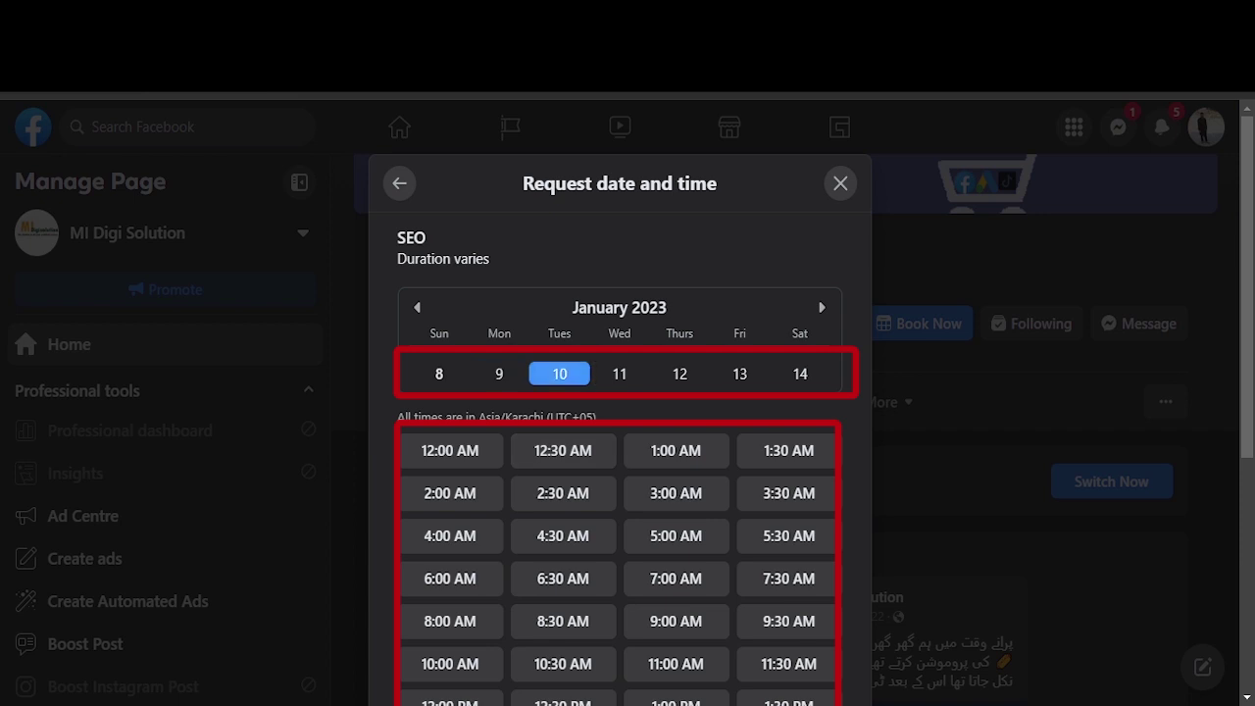
{"action": "left_click", "coordinate": [677, 495]}
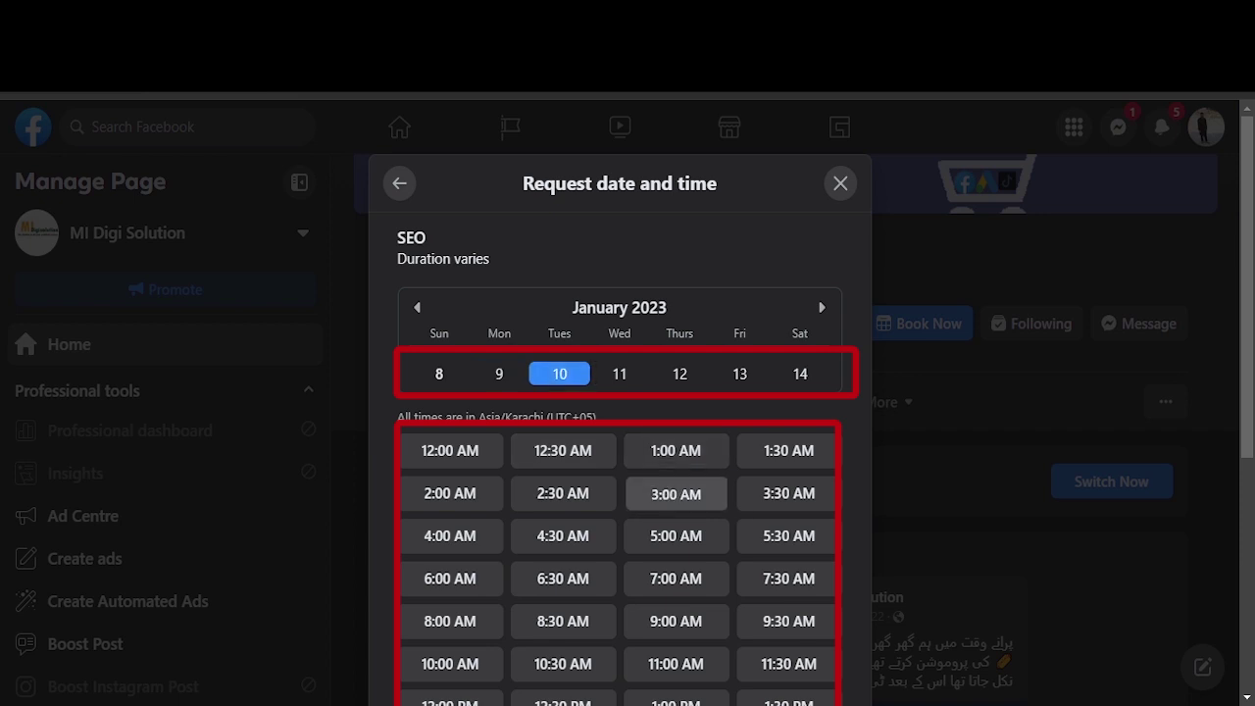
{"action": "scroll", "coordinate": [620, 412], "scroll_direction": "down", "scroll_amount": 1}
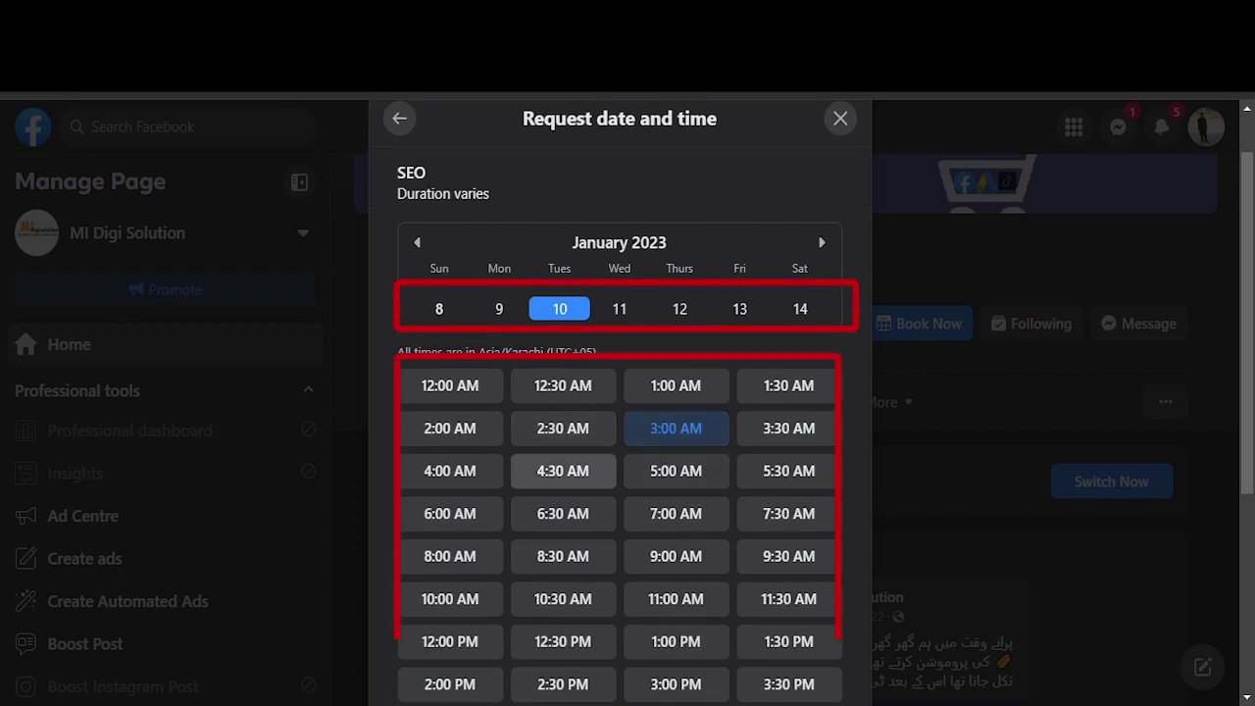
{"action": "scroll", "coordinate": [563, 549], "scroll_direction": "down", "scroll_amount": 1}
{"action": "left_click", "coordinate": [563, 578]}
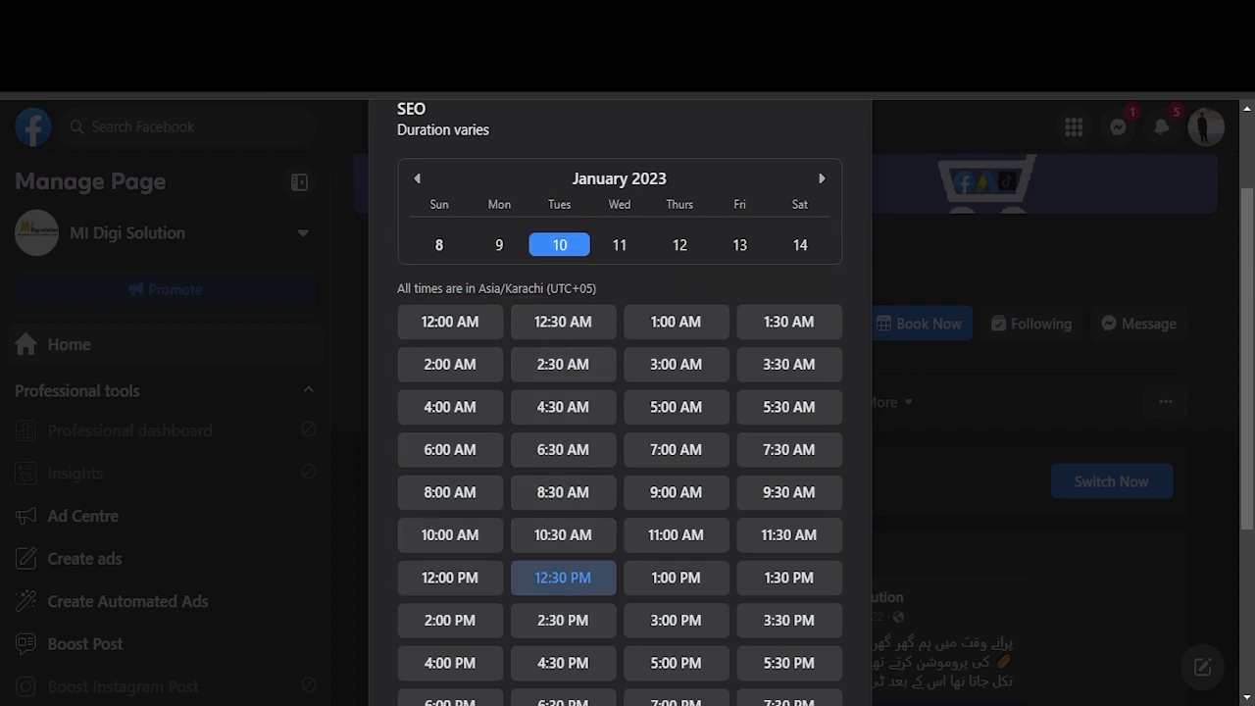
{"action": "scroll", "coordinate": [563, 577], "scroll_direction": "down", "scroll_amount": 1}
{"action": "scroll", "coordinate": [620, 402], "scroll_direction": "down", "scroll_amount": 2}
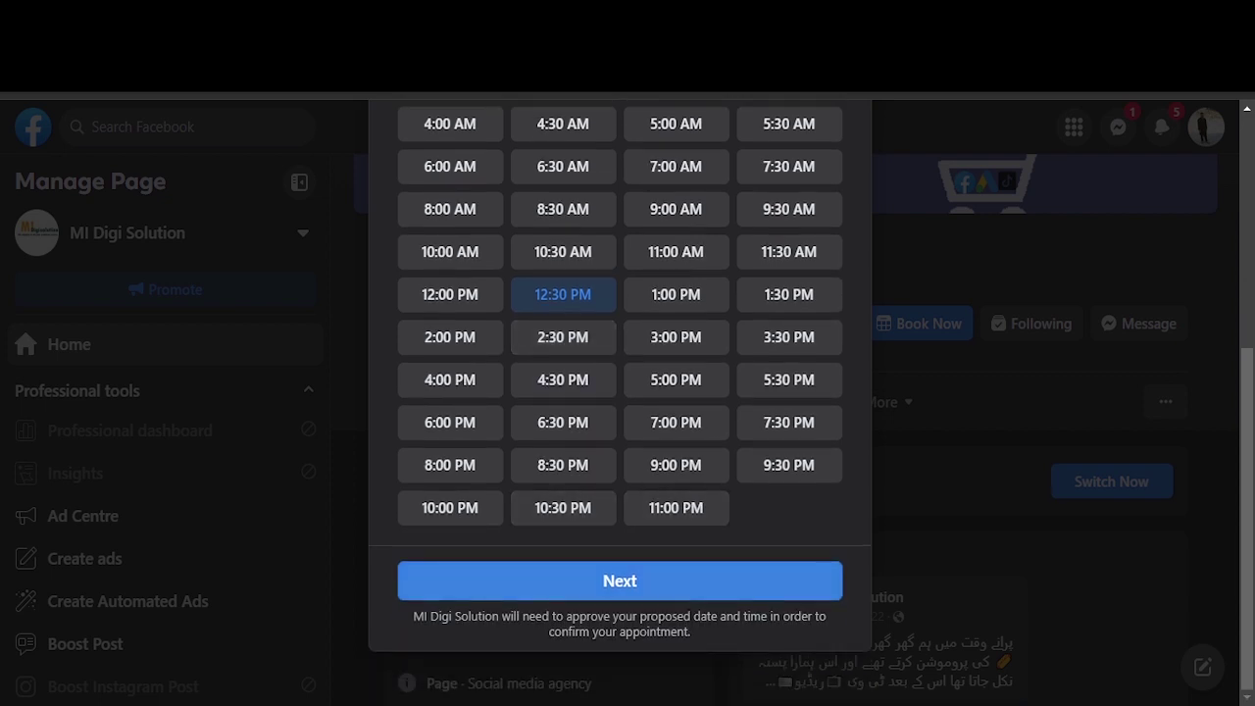
{"action": "left_click", "coordinate": [620, 580]}
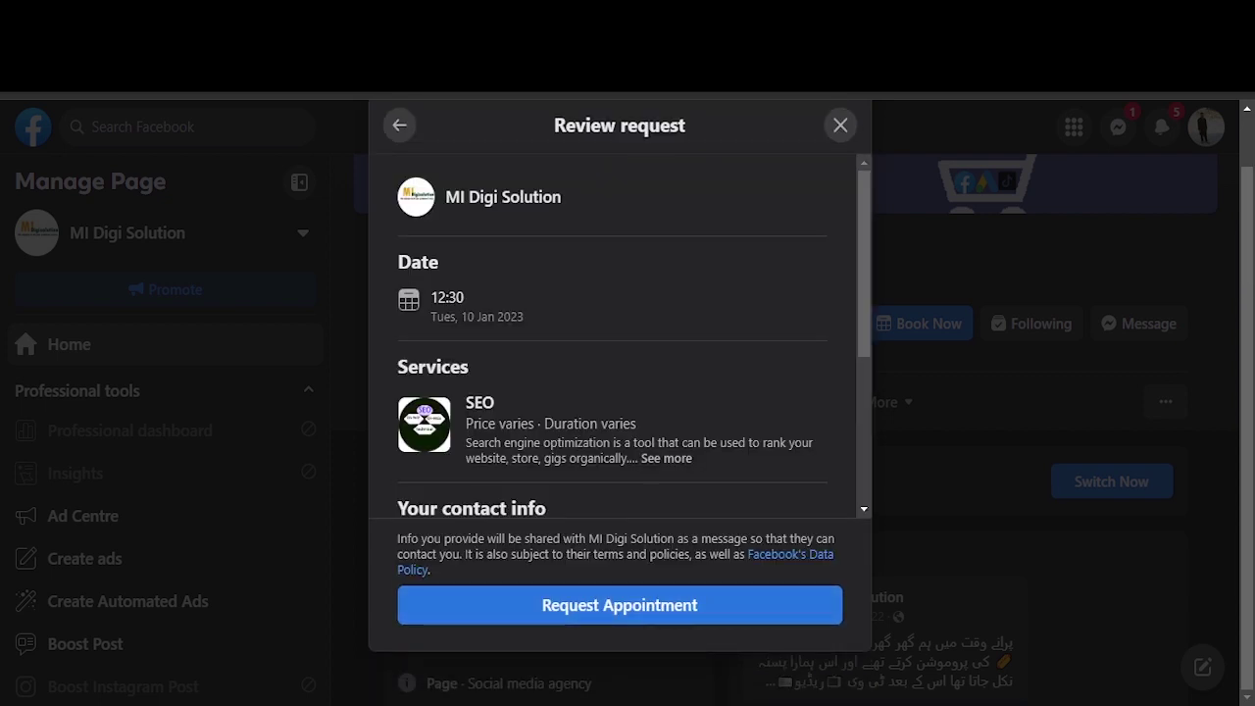
Step: Enter the customer's full name and a phone number in the booking form
{"action": "scroll", "coordinate": [632, 336], "scroll_direction": "down", "scroll_amount": 1}
{"action": "left_click_drag", "start_coordinate": [532, 312], "coordinate": [409, 312]}
{"action": "type", "text": "R"}
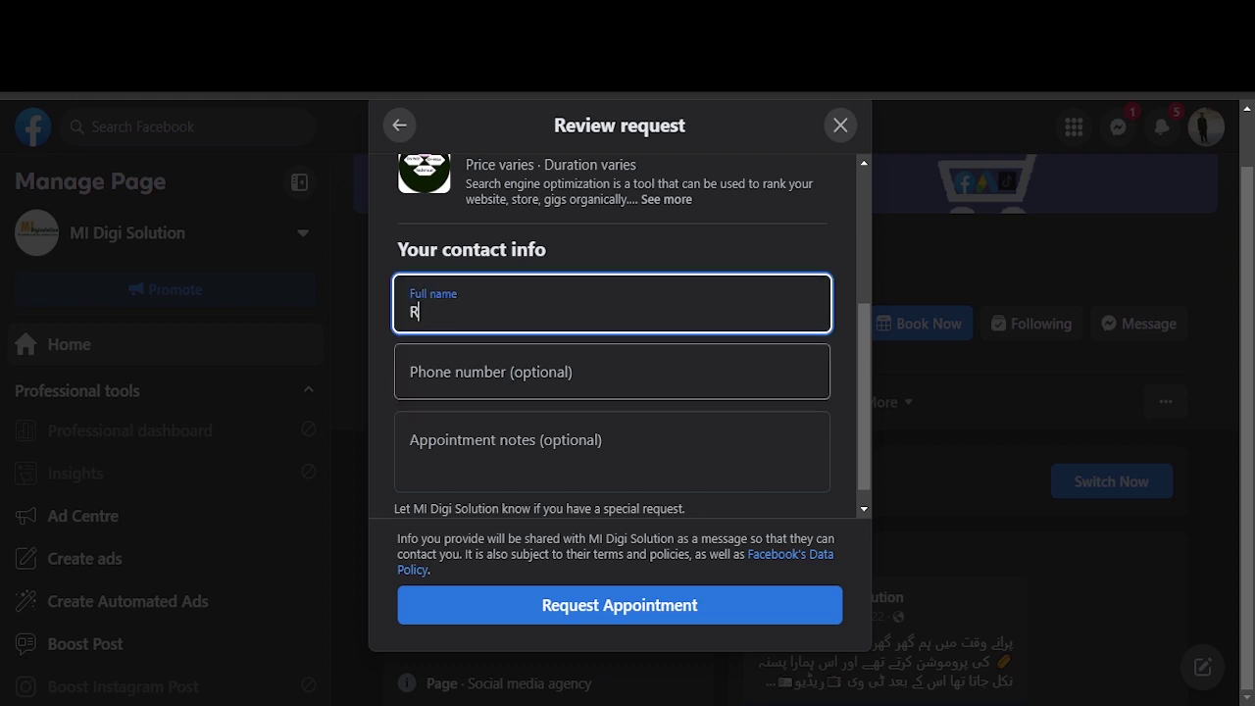
{"action": "type", "text": "ashid"}
{"action": "key", "text": "Tab"}
{"action": "type", "text": "123456"}
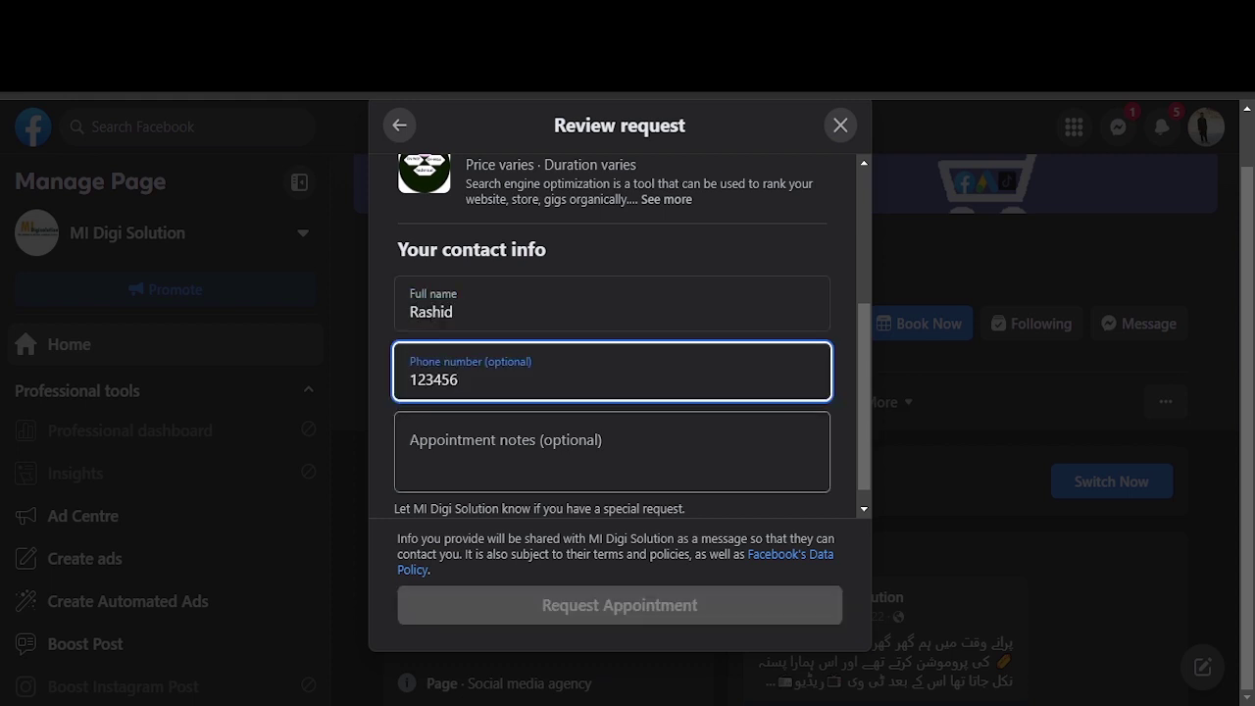
{"action": "key", "text": "Tab"}
{"action": "left_click", "coordinate": [459, 380]}
{"action": "key", "text": "ctrl+a"}
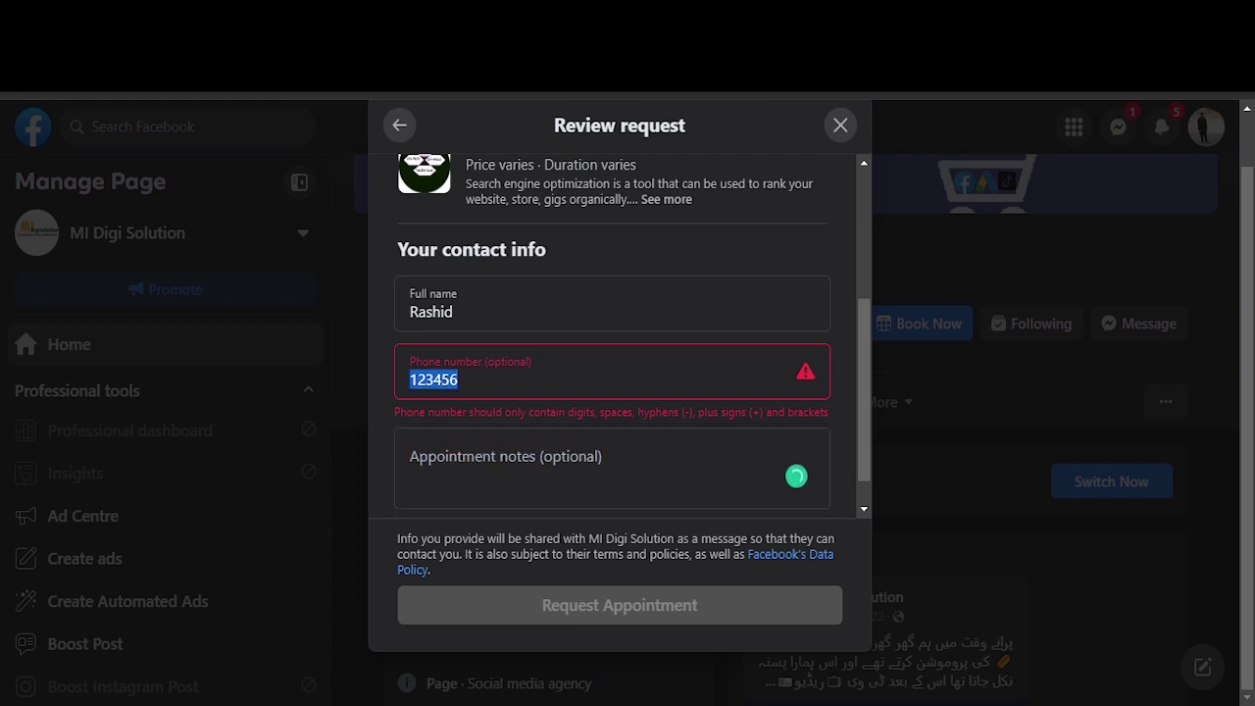
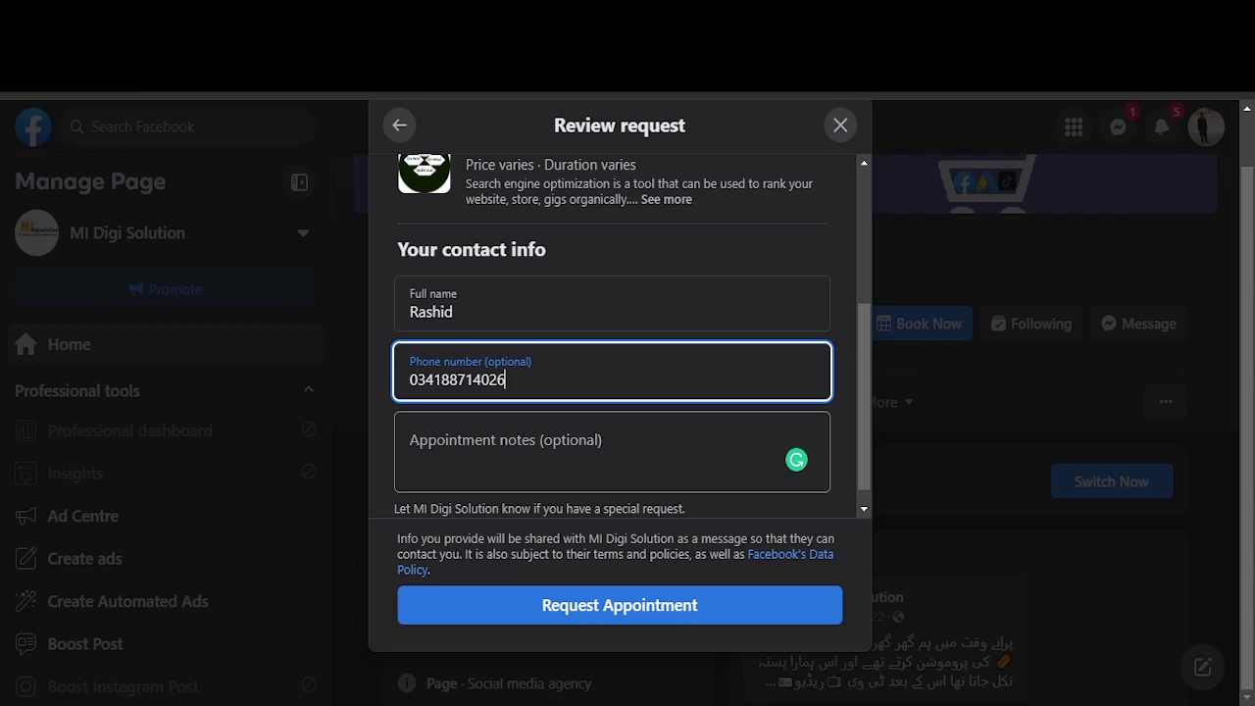
{"action": "key", "text": "Tab"}
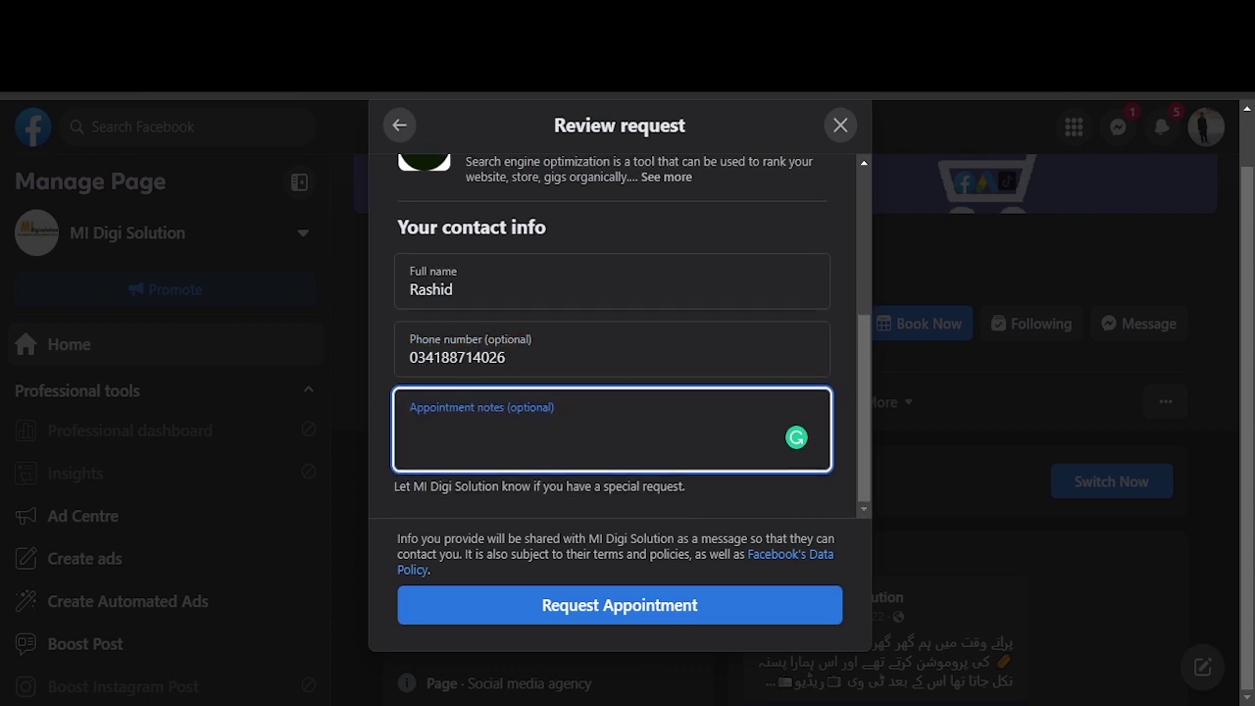
Step: Submit the request, clear the rejected phone number, resubmit and close the confirmation
{"action": "left_click", "coordinate": [620, 605]}
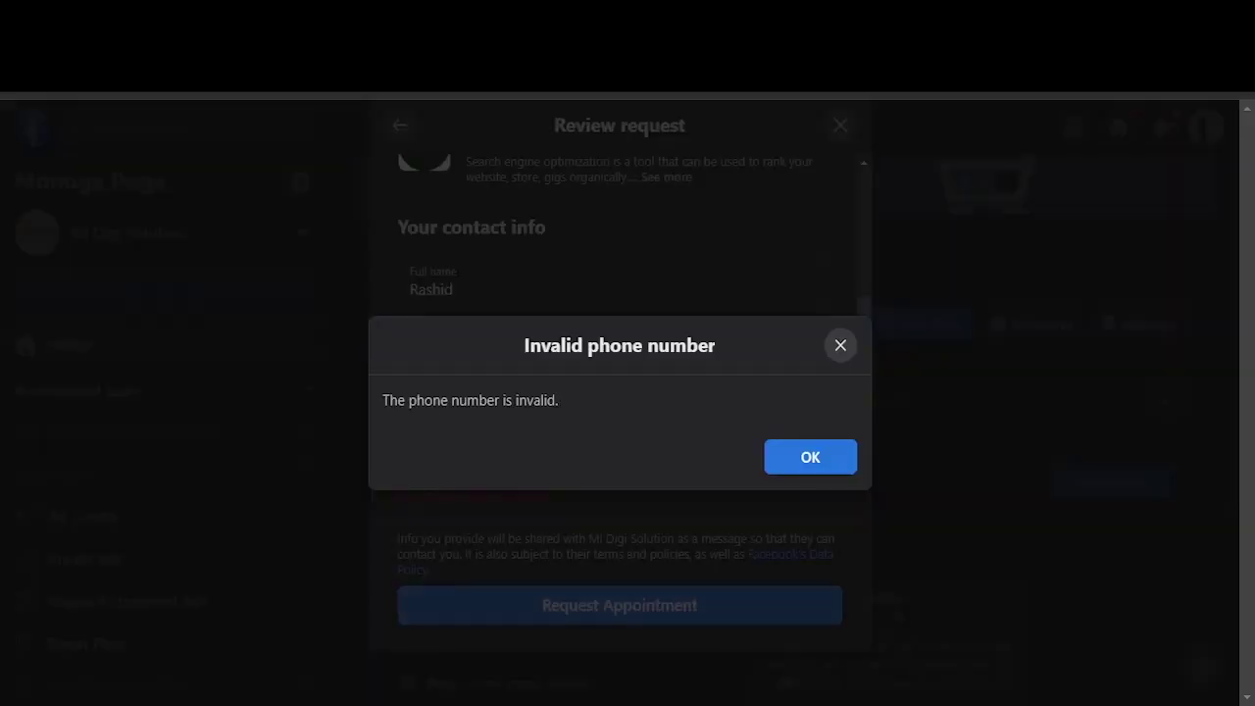
{"action": "left_click", "coordinate": [840, 345]}
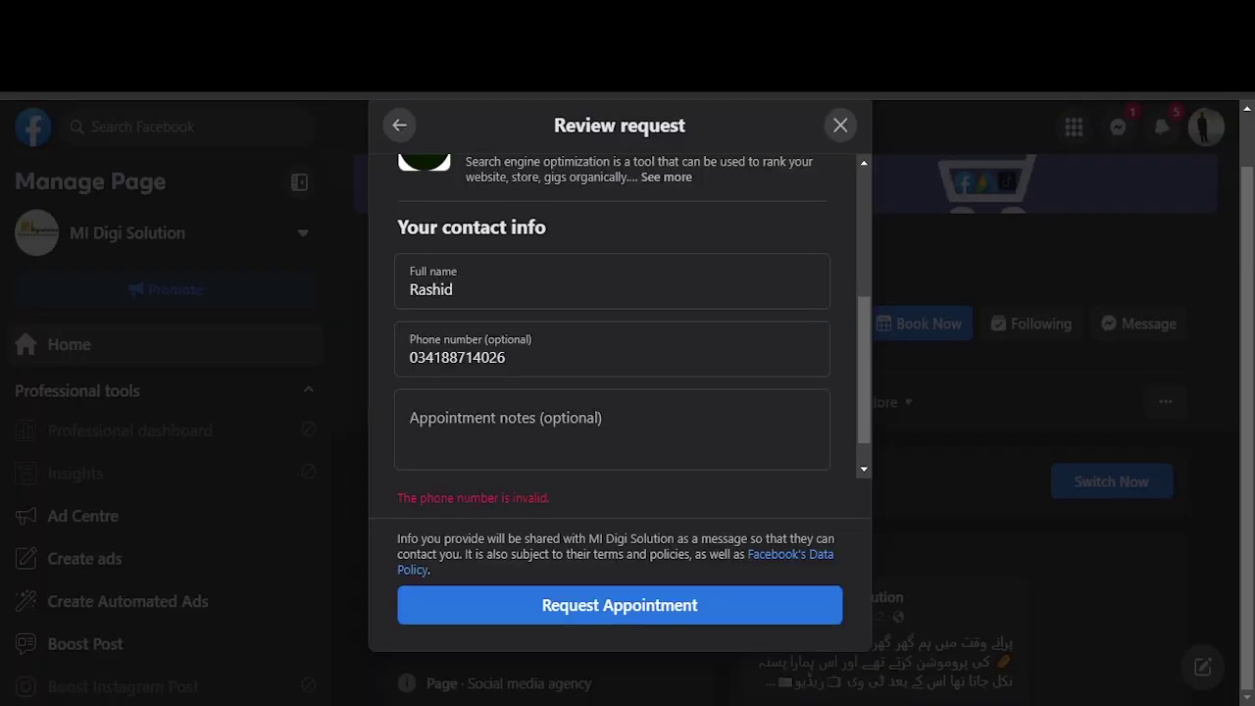
{"action": "key", "text": "ctrl+a"}
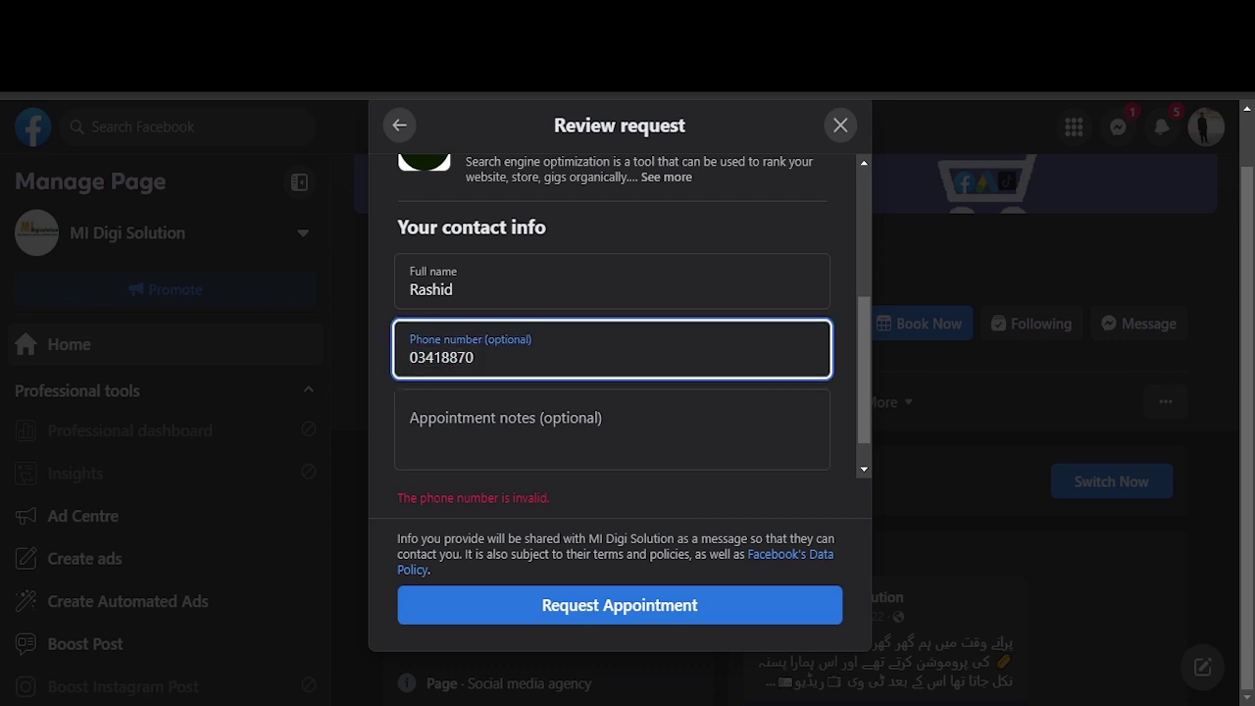
{"action": "key", "text": "ctrl+a"}
{"action": "key", "text": "BackSpace"}
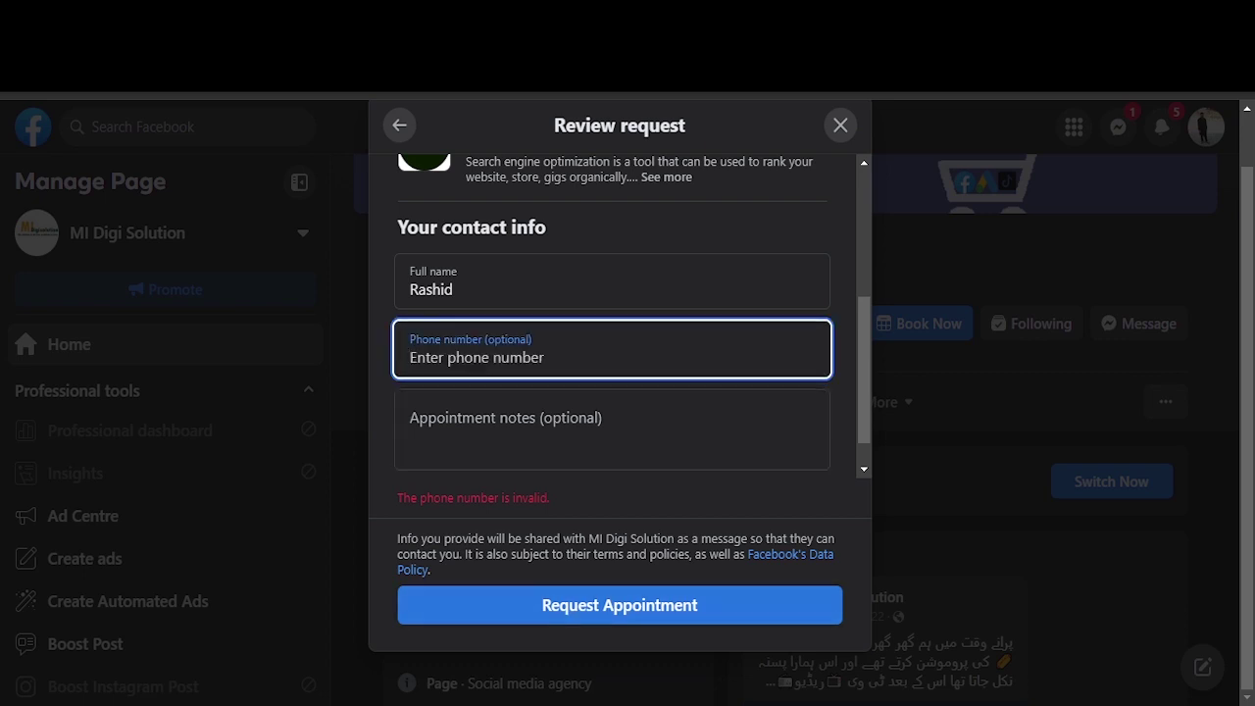
{"action": "key", "text": "Return"}
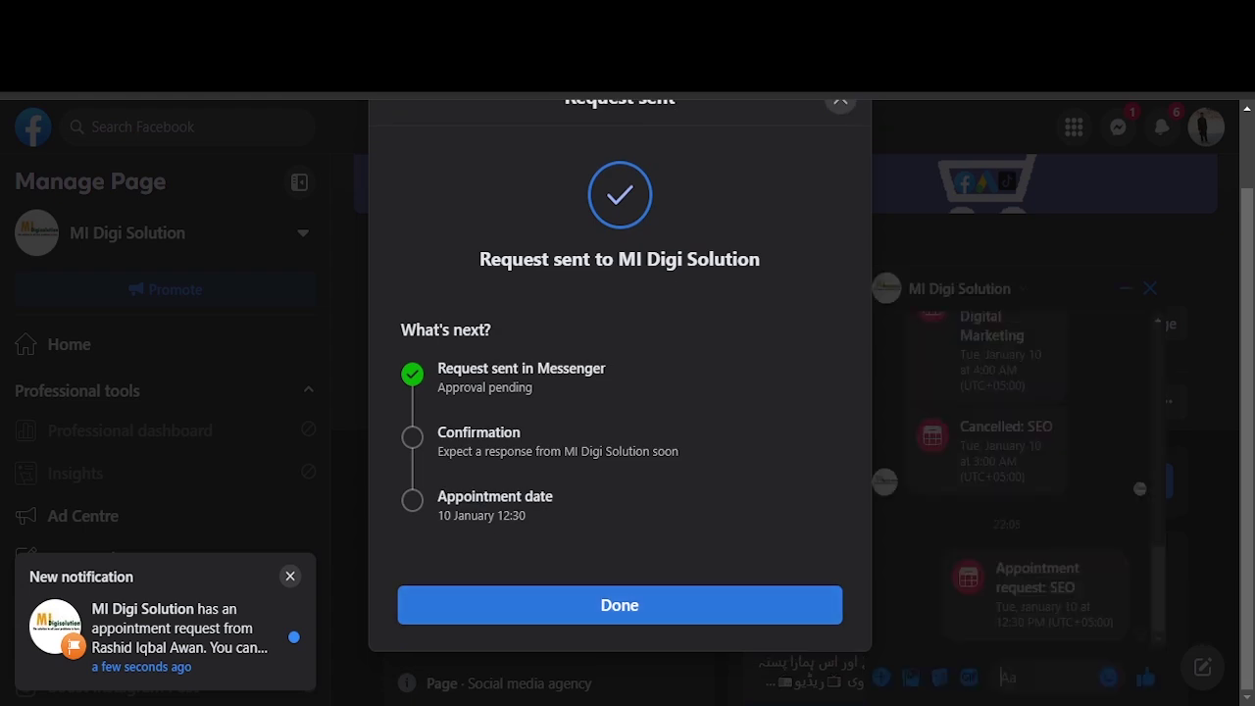
{"action": "left_click", "coordinate": [619, 605]}
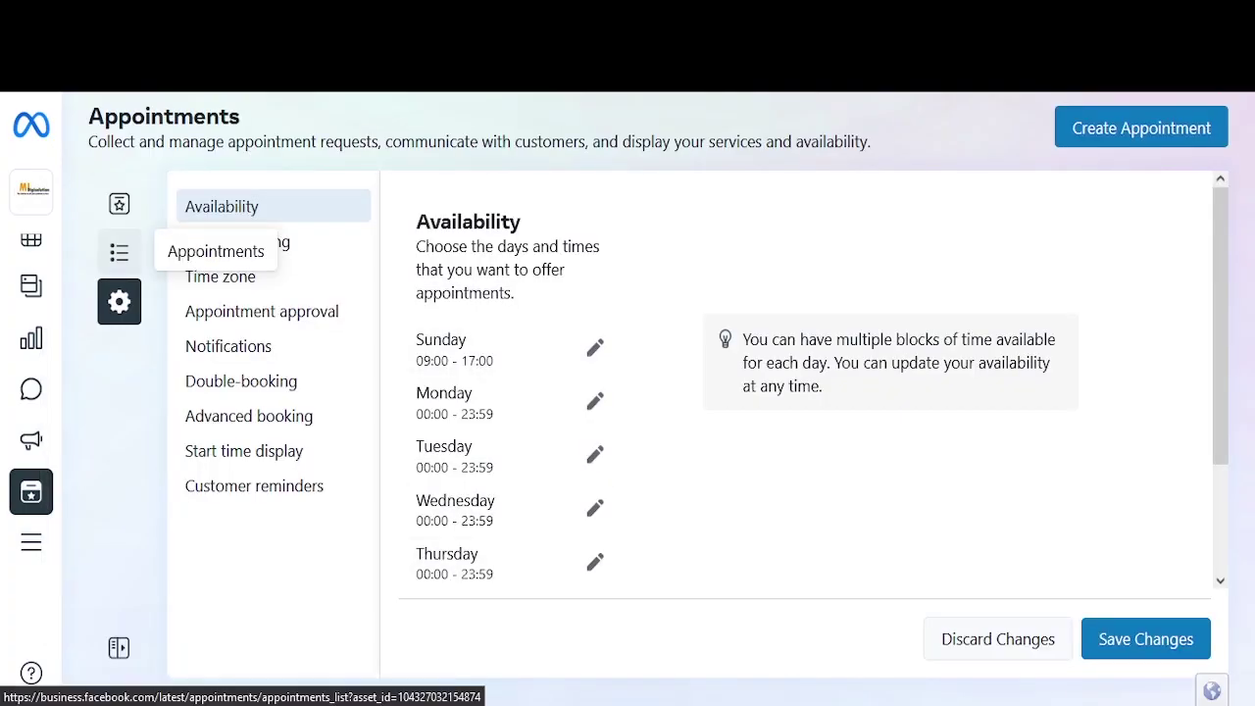
Step: Filter appointments to pending requests and approve the SEO request for 10 Jan at 12:30
{"action": "left_click", "coordinate": [119, 253]}
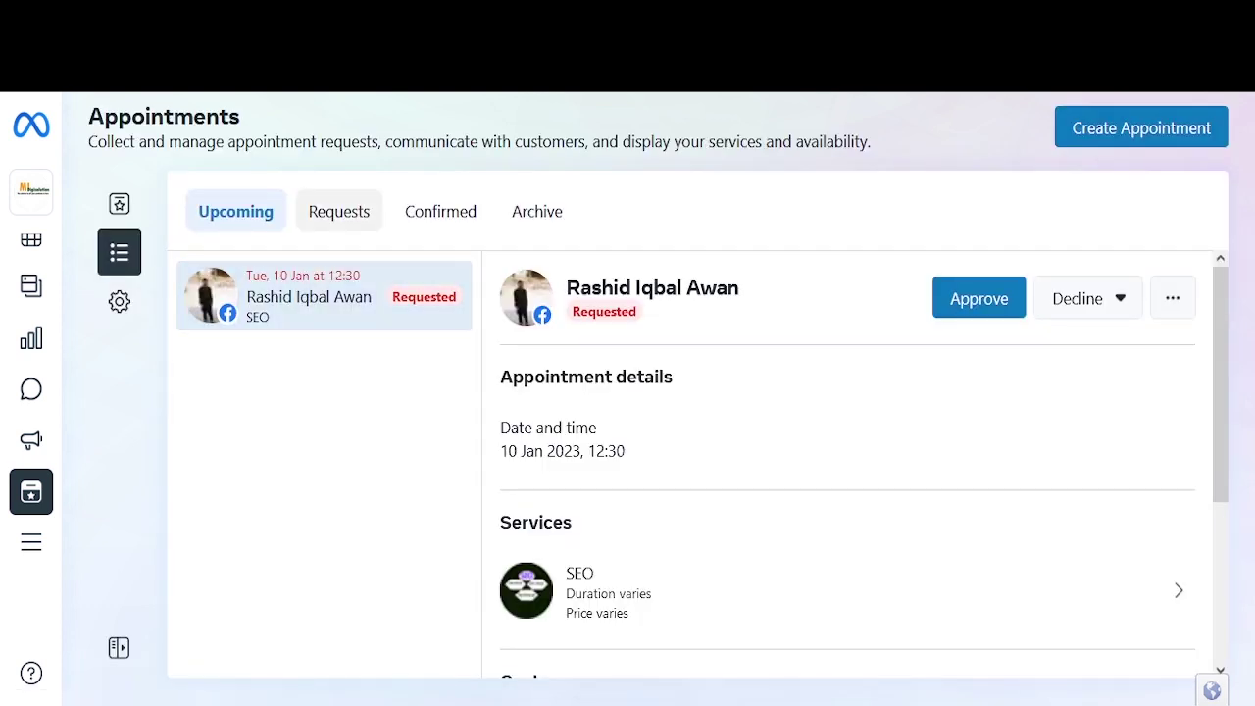
{"action": "left_click", "coordinate": [339, 211]}
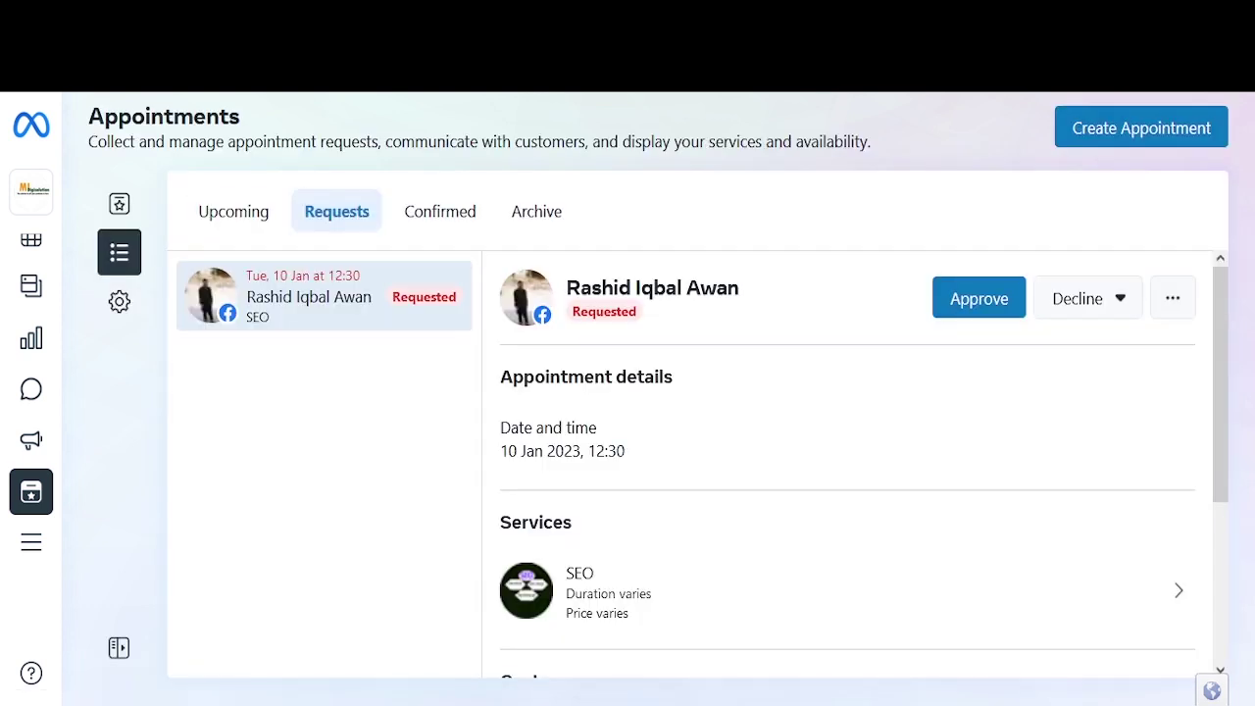
{"action": "scroll", "coordinate": [843, 529], "scroll_direction": "down", "scroll_amount": 1}
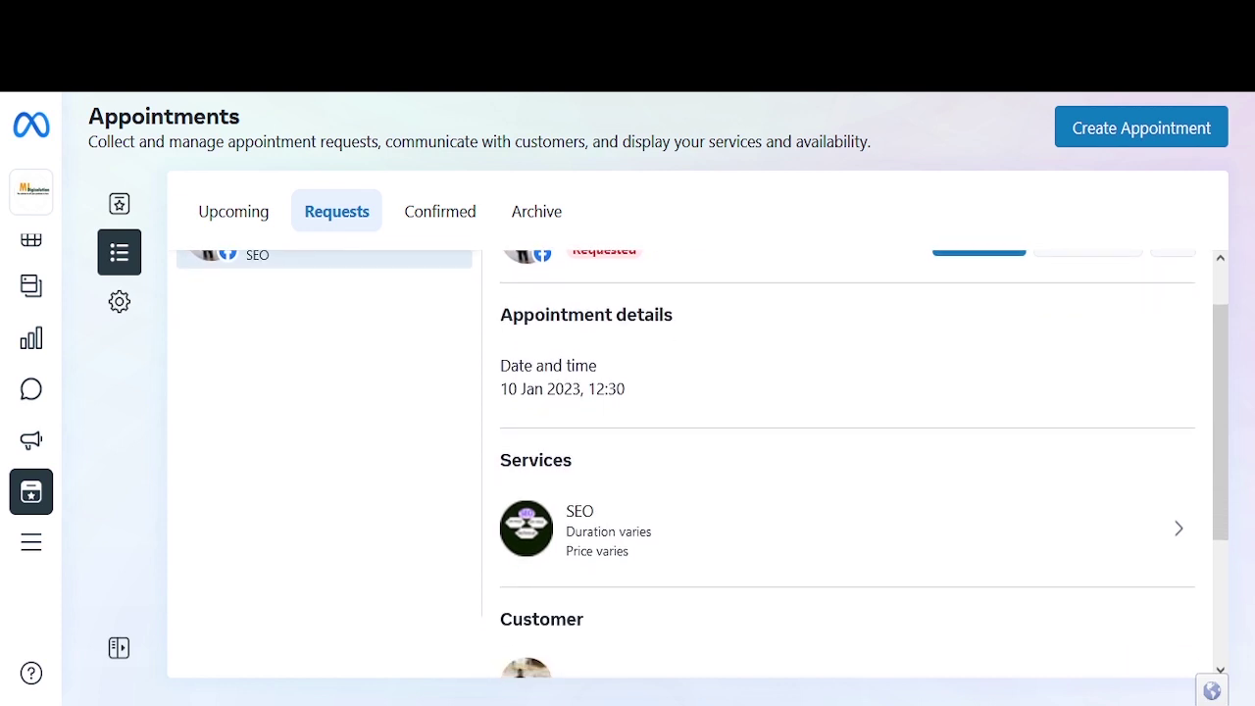
{"action": "scroll", "coordinate": [844, 530], "scroll_direction": "down", "scroll_amount": 3}
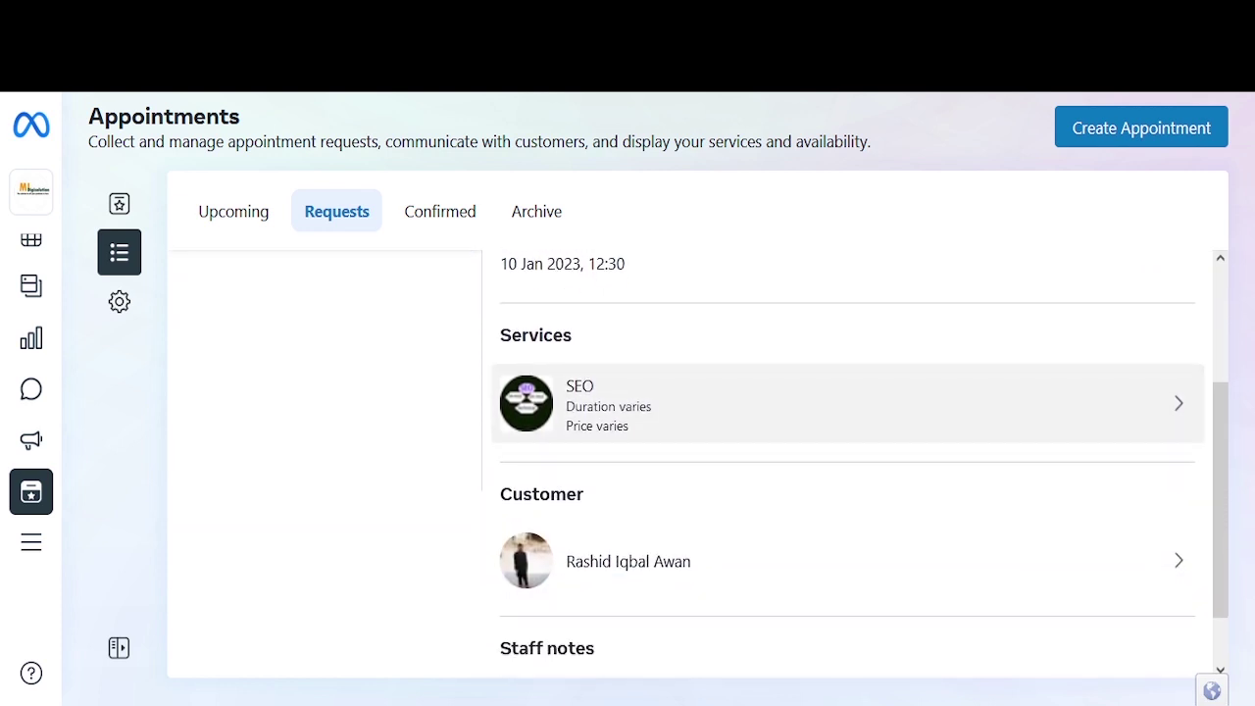
{"action": "scroll", "coordinate": [843, 470], "scroll_direction": "up", "scroll_amount": 5}
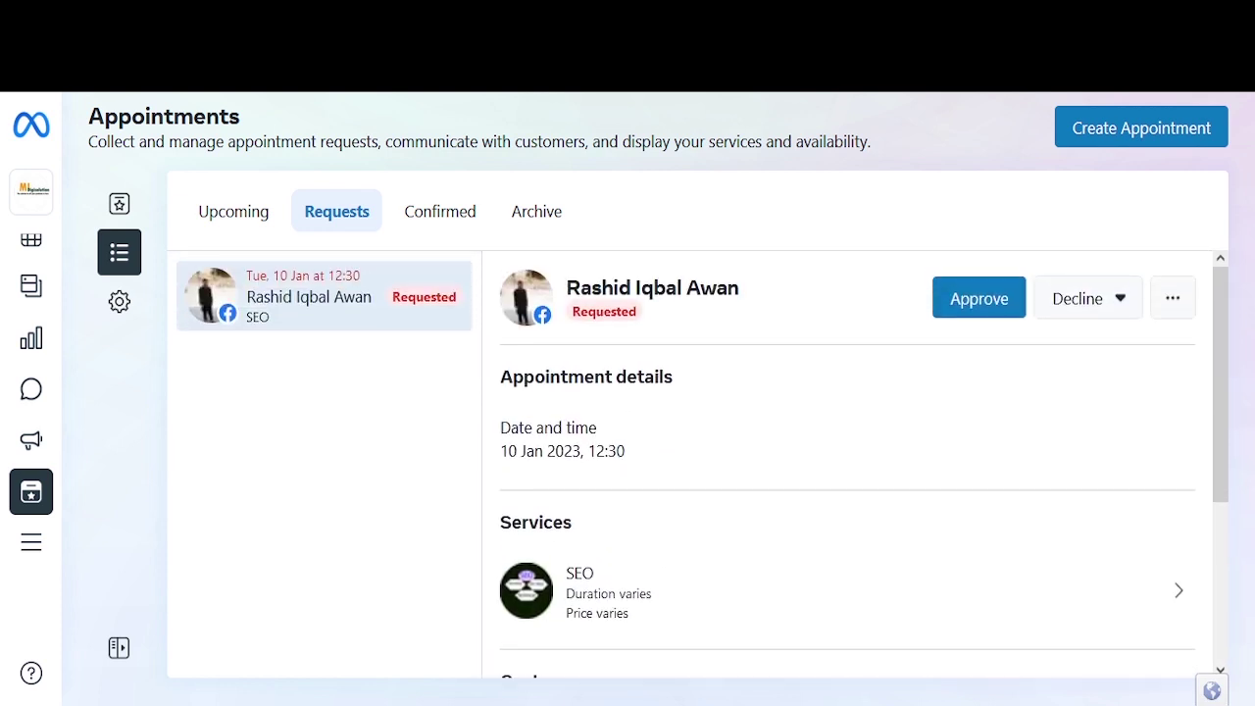
{"action": "scroll", "coordinate": [843, 471], "scroll_direction": "down", "scroll_amount": 3}
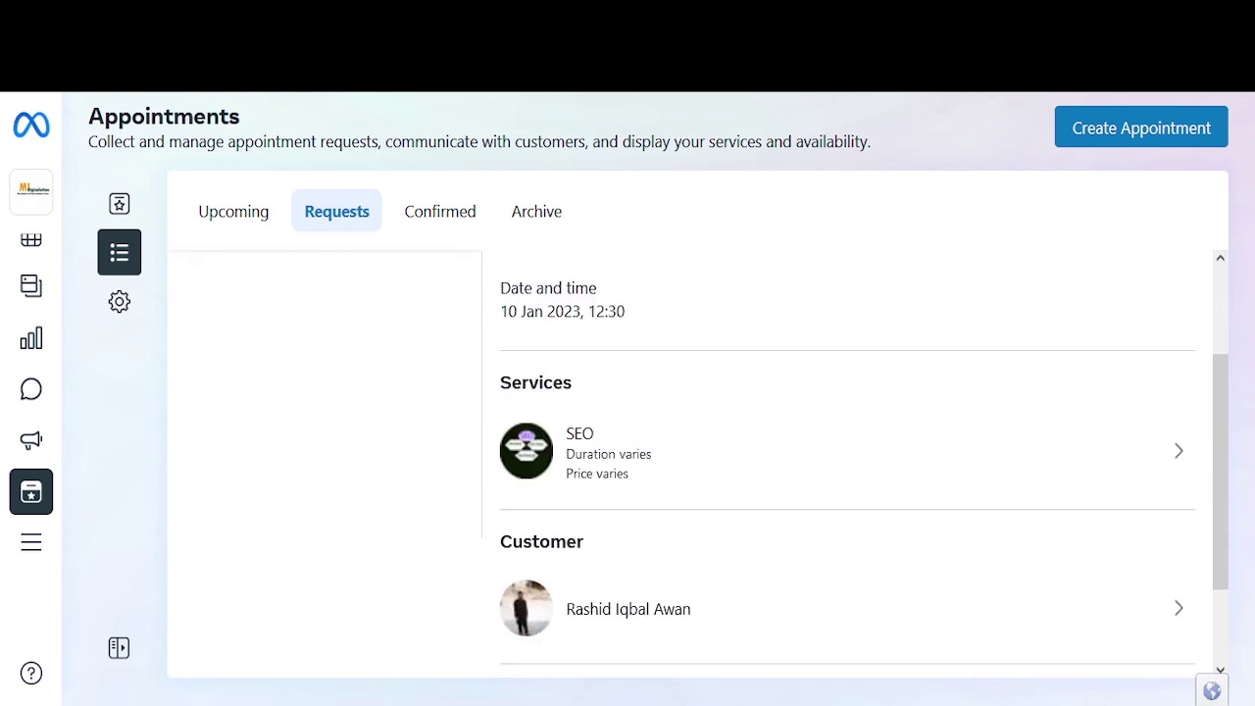
{"action": "scroll", "coordinate": [843, 471], "scroll_direction": "up", "scroll_amount": 3}
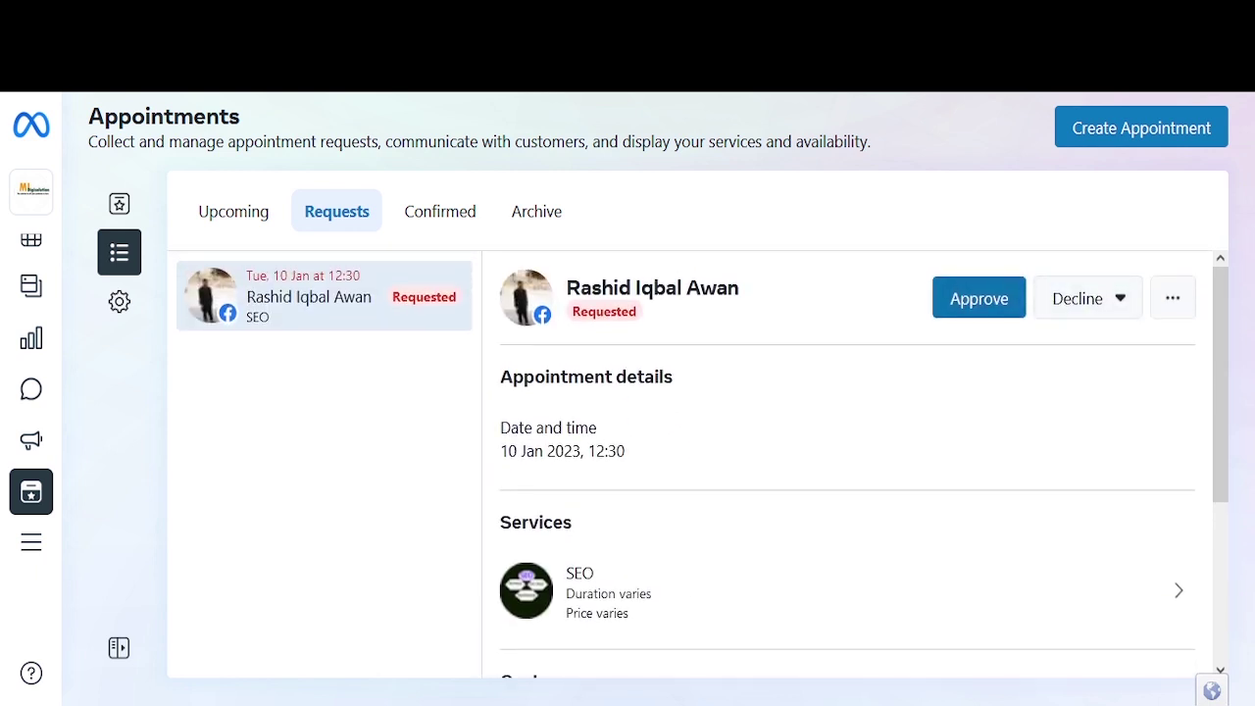
{"action": "left_click", "coordinate": [1088, 298]}
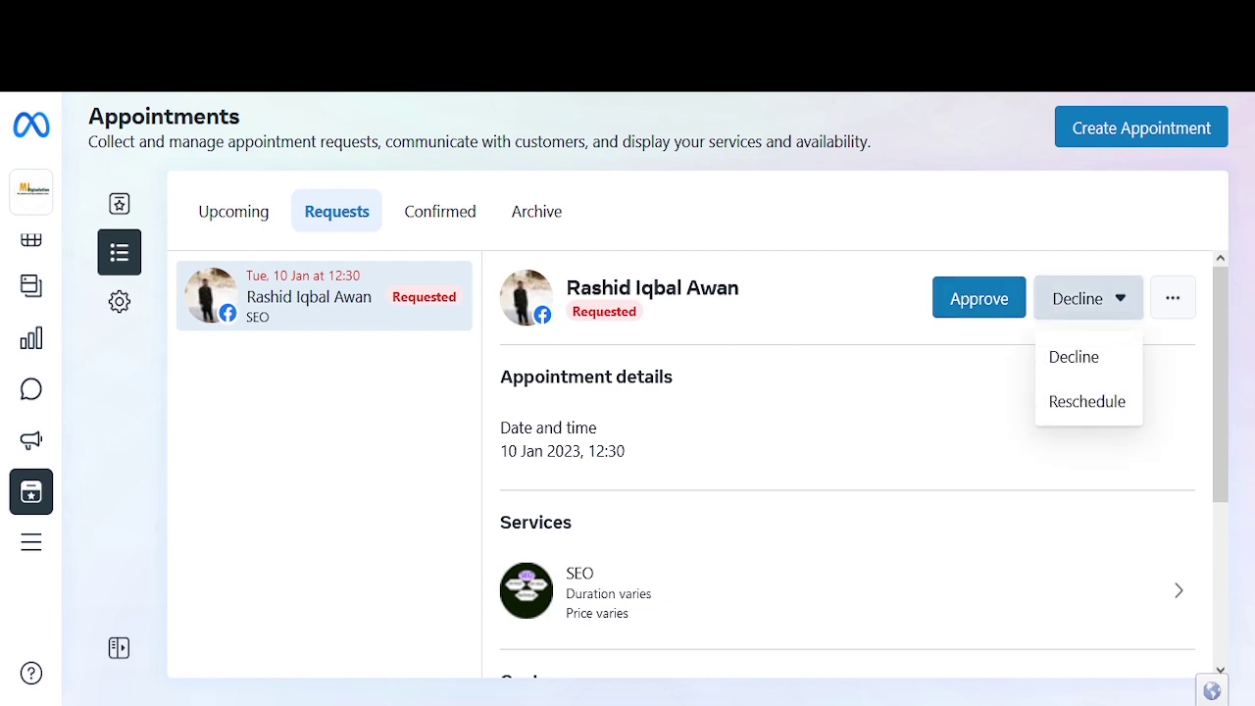
{"action": "left_click", "coordinate": [957, 402]}
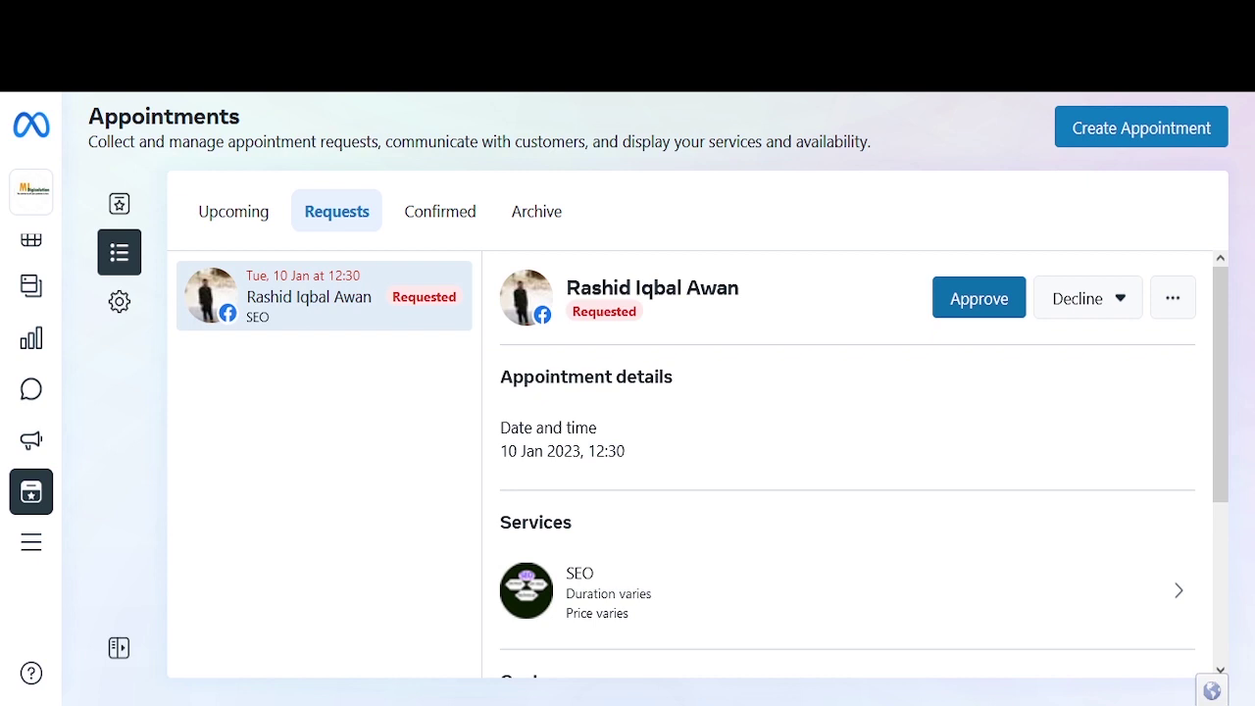
{"action": "left_click", "coordinate": [949, 298]}
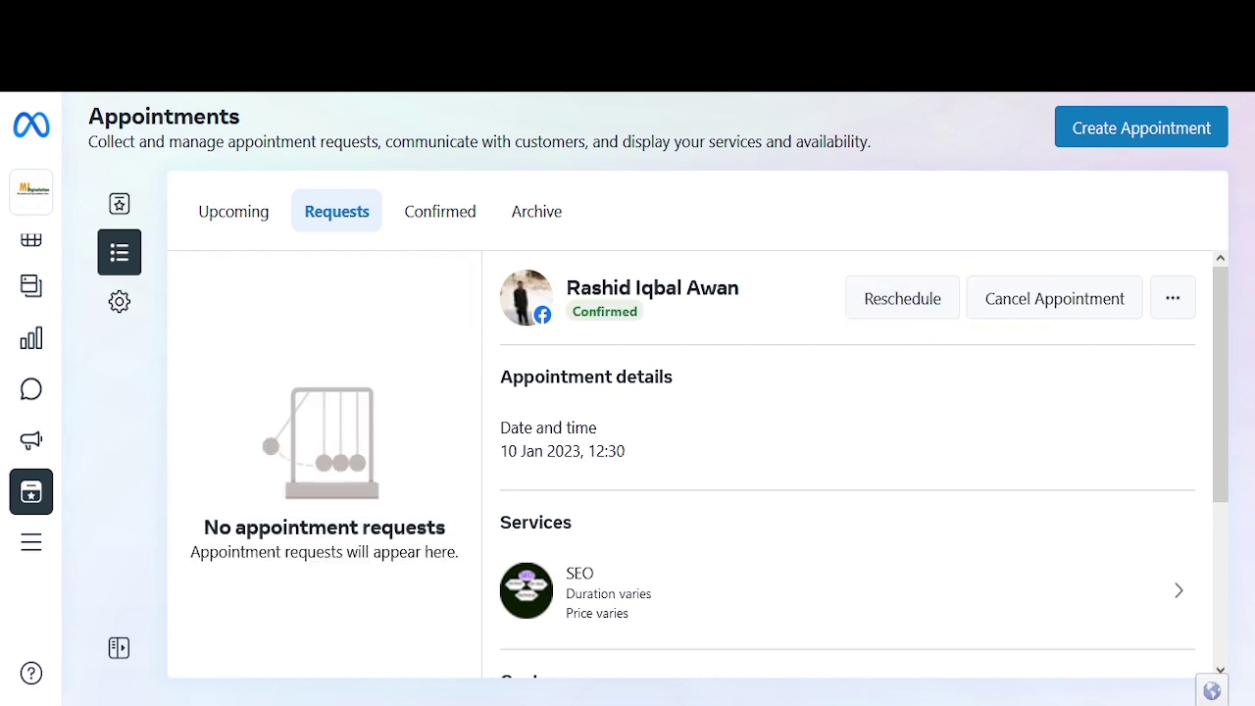
Step: Open Double-booking settings, then return to Upcoming appointments and highlight the 10 Jan booking
{"action": "left_click", "coordinate": [119, 301]}
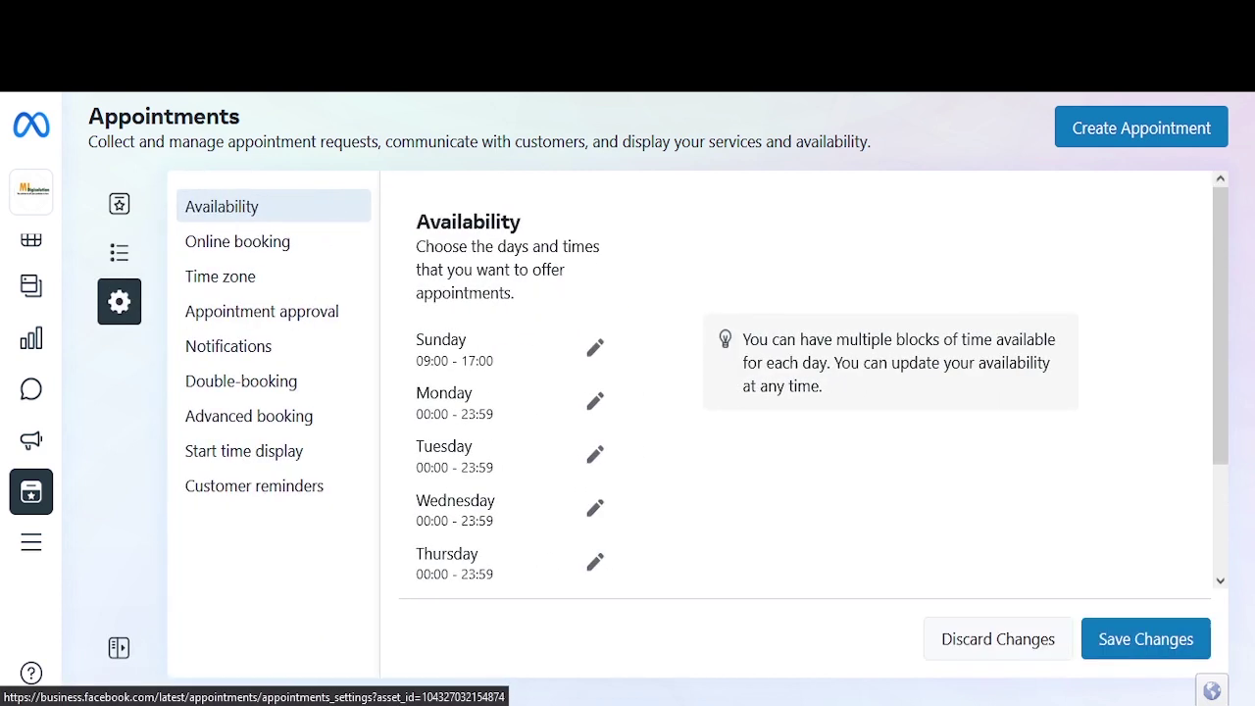
{"action": "left_click", "coordinate": [241, 380]}
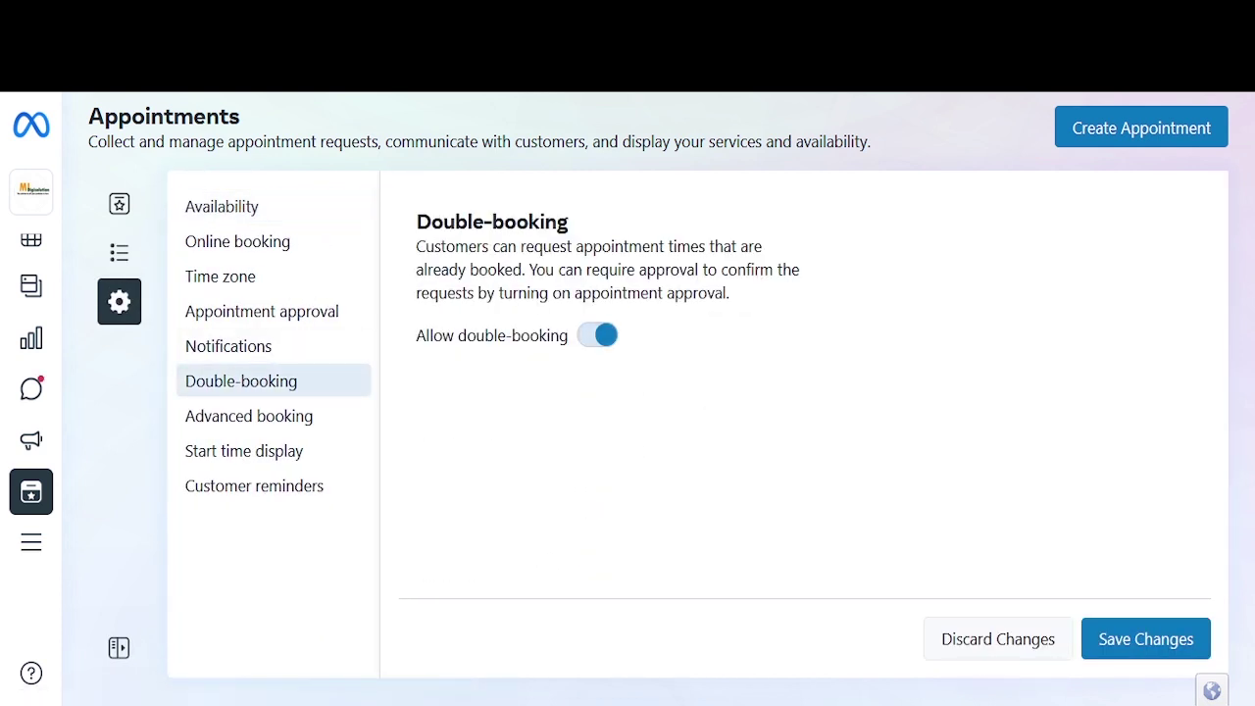
{"action": "left_click", "coordinate": [119, 252]}
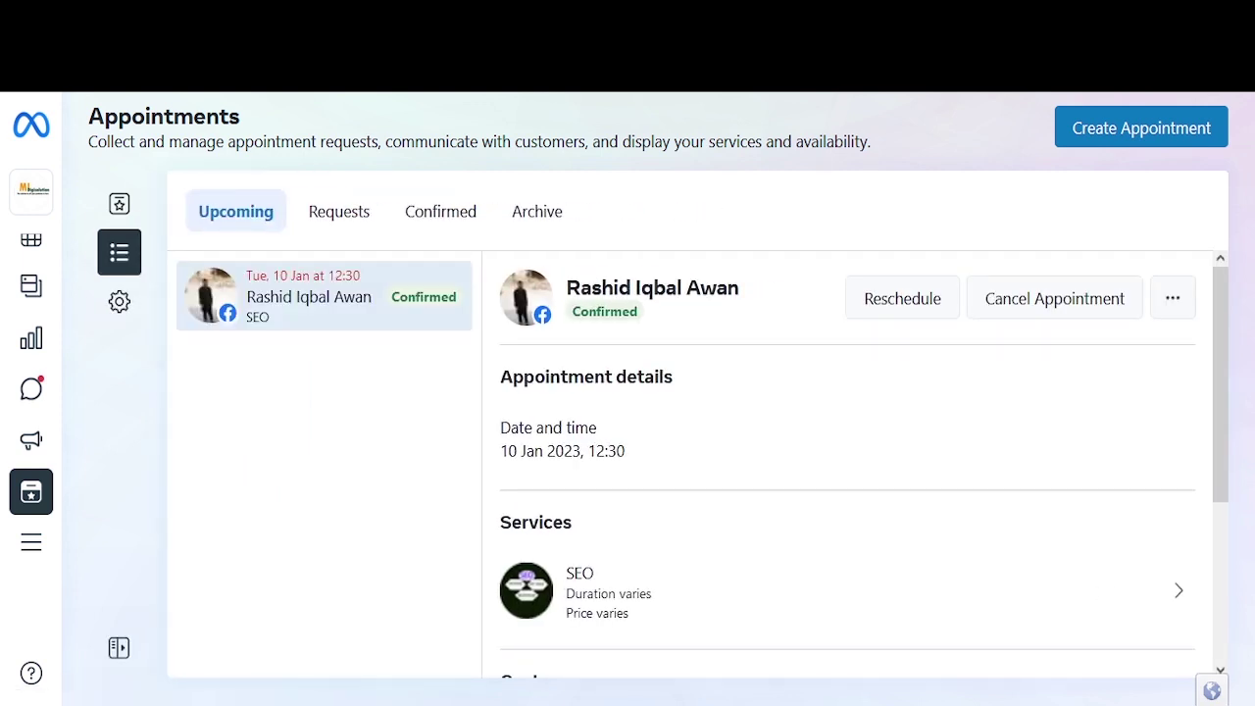
{"action": "left_click_drag", "start_coordinate": [500, 428], "coordinate": [597, 428]}
{"action": "left_click_drag", "start_coordinate": [508, 451], "coordinate": [624, 451]}
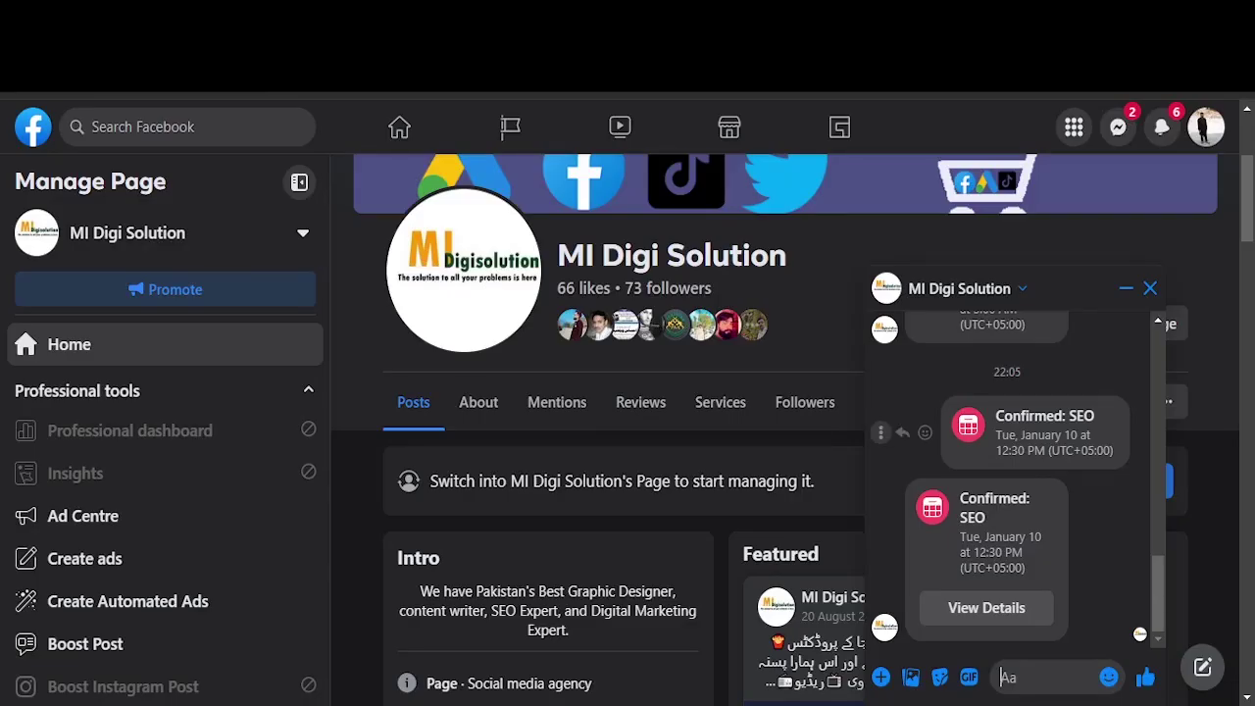
{"action": "scroll", "coordinate": [1010, 490], "scroll_direction": "up", "scroll_amount": 3}
{"action": "scroll", "coordinate": [785, 392], "scroll_direction": "up", "scroll_amount": 2}
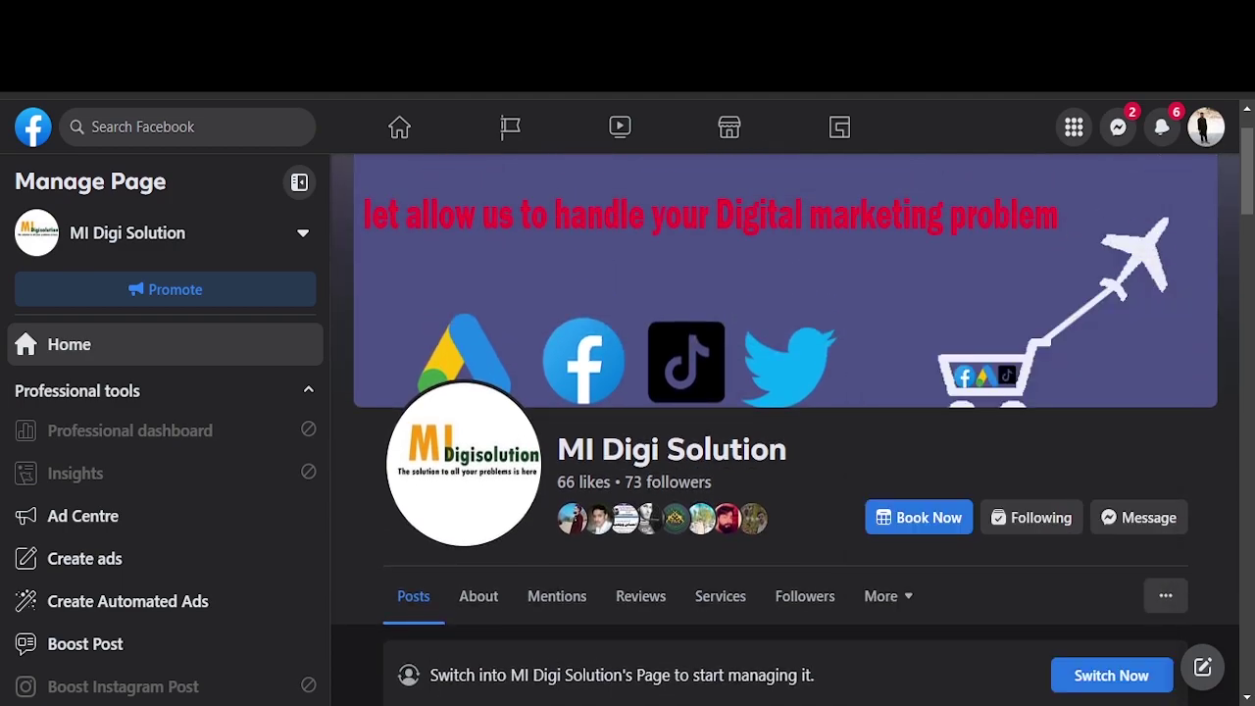
Step: Book Digital Marketing from the page for Tuesday 10 January at 12:30 PM
{"action": "left_click", "coordinate": [919, 518]}
{"action": "left_click", "coordinate": [831, 322]}
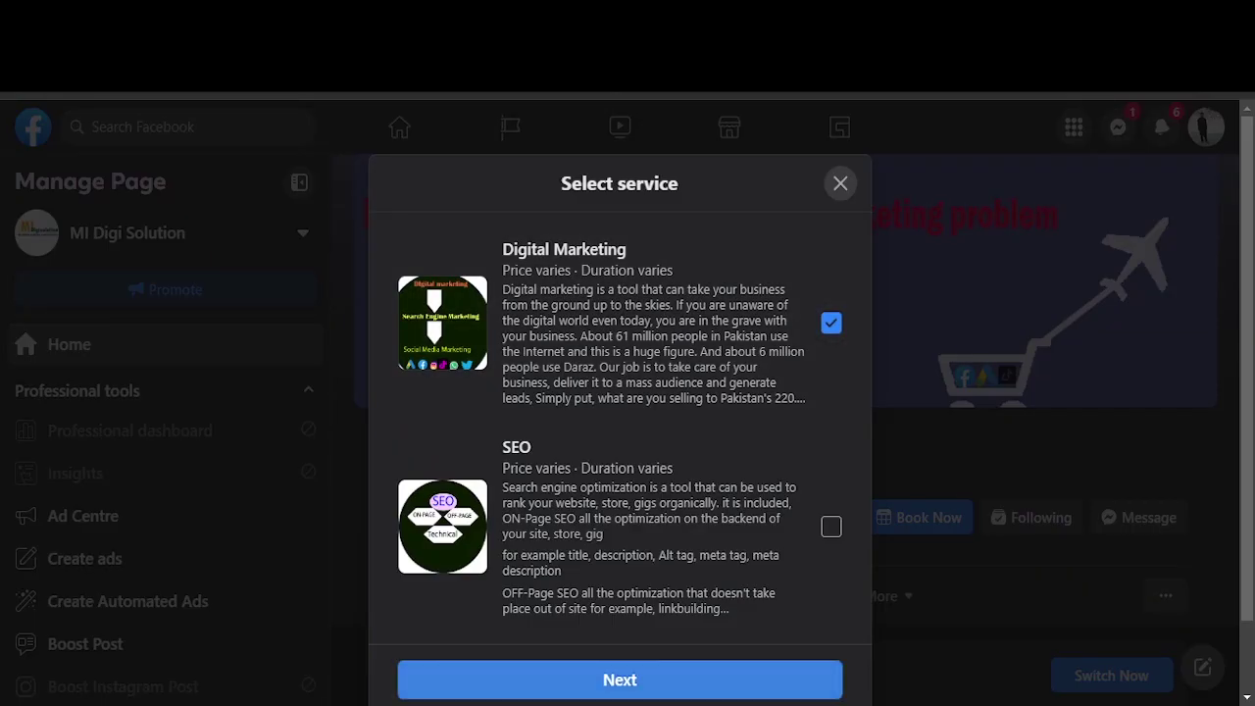
{"action": "left_click", "coordinate": [653, 679]}
{"action": "left_click", "coordinate": [560, 374]}
{"action": "scroll", "coordinate": [563, 374], "scroll_direction": "down", "scroll_amount": 3}
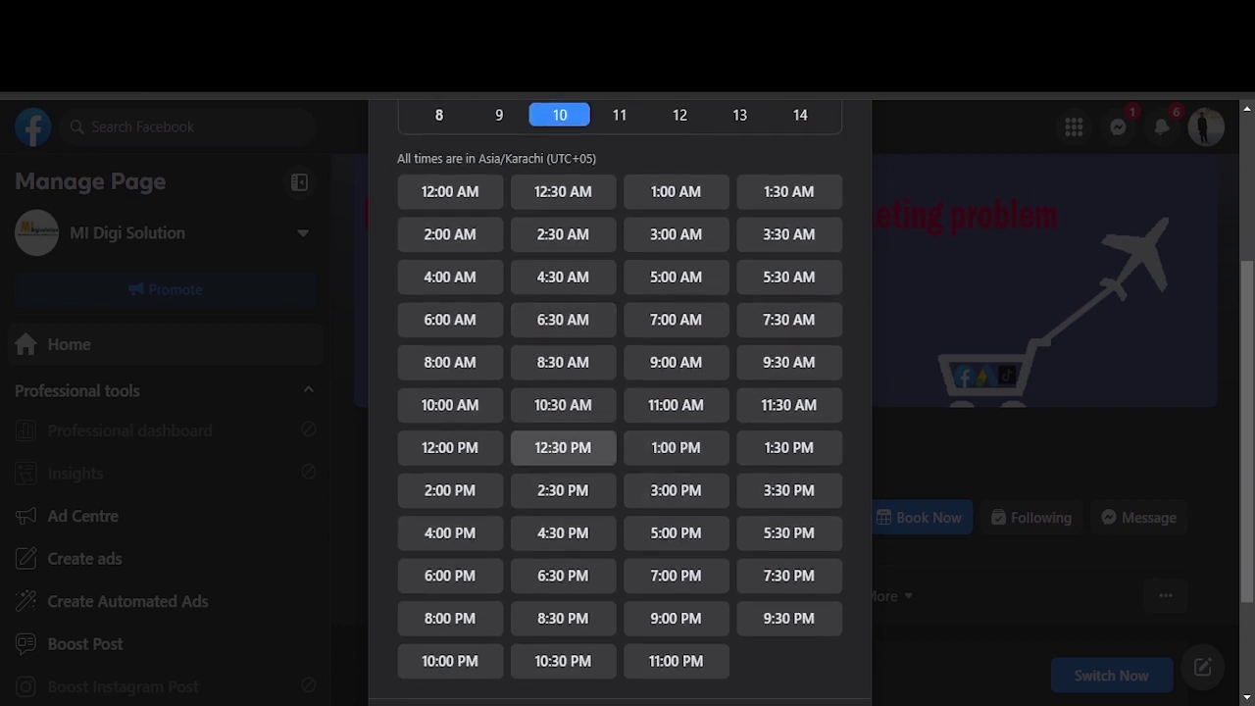
{"action": "left_click", "coordinate": [563, 447]}
{"action": "left_click", "coordinate": [620, 580]}
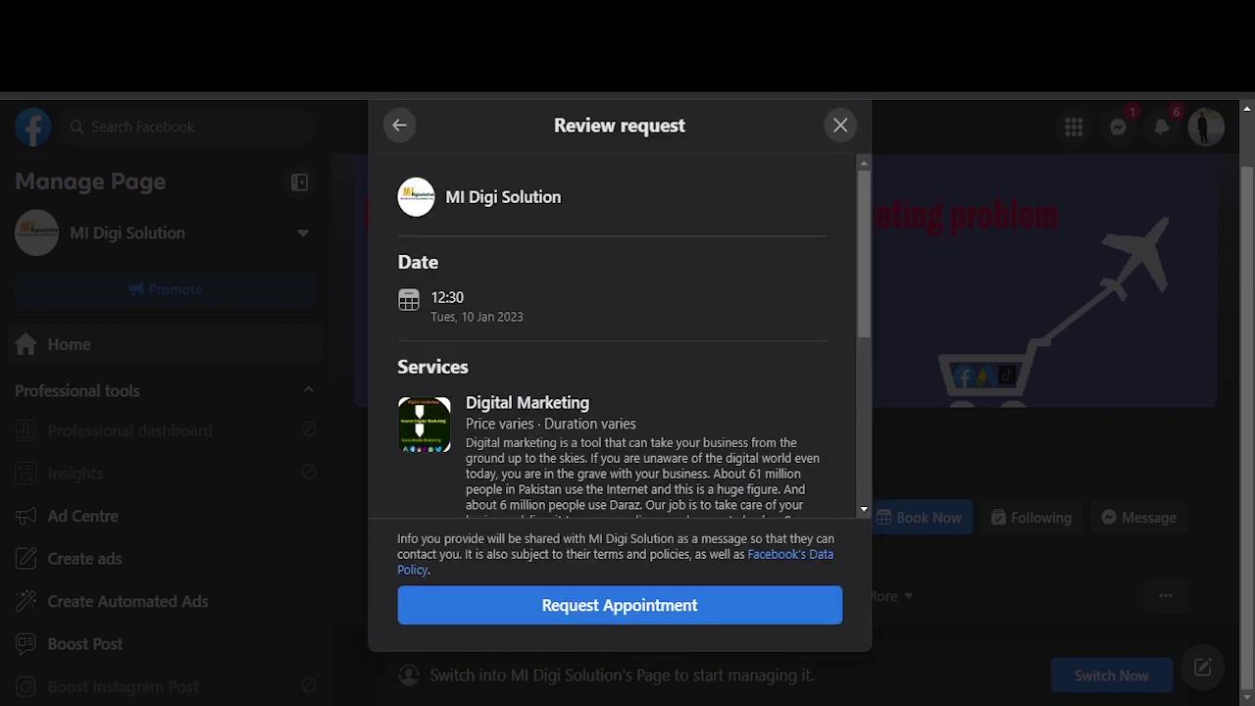
Step: Replace the prefilled full name with the customer's name and submit the appointment request
{"action": "scroll", "coordinate": [620, 343], "scroll_direction": "down", "scroll_amount": 5}
{"action": "left_click_drag", "start_coordinate": [531, 290], "coordinate": [408, 291]}
{"action": "type", "text": "mak"}
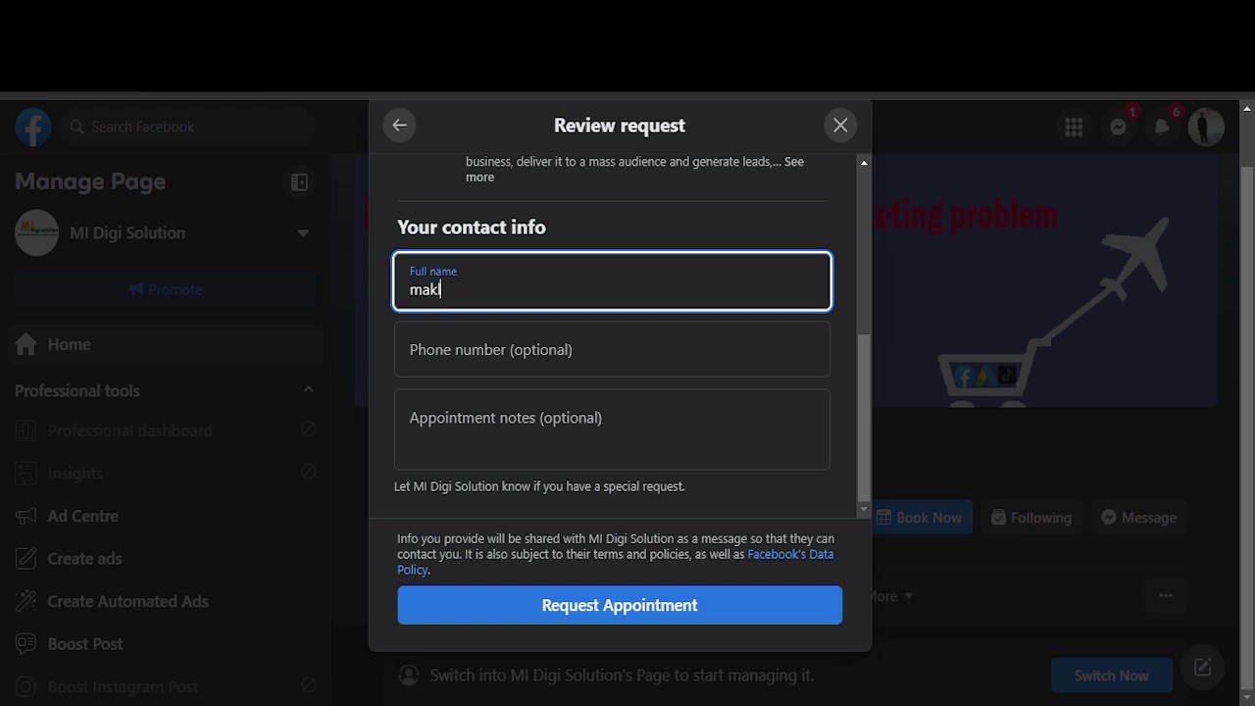
{"action": "key", "text": "BackSpace"}
{"action": "type", "text": "lik"}
{"action": "left_click", "coordinate": [647, 228]}
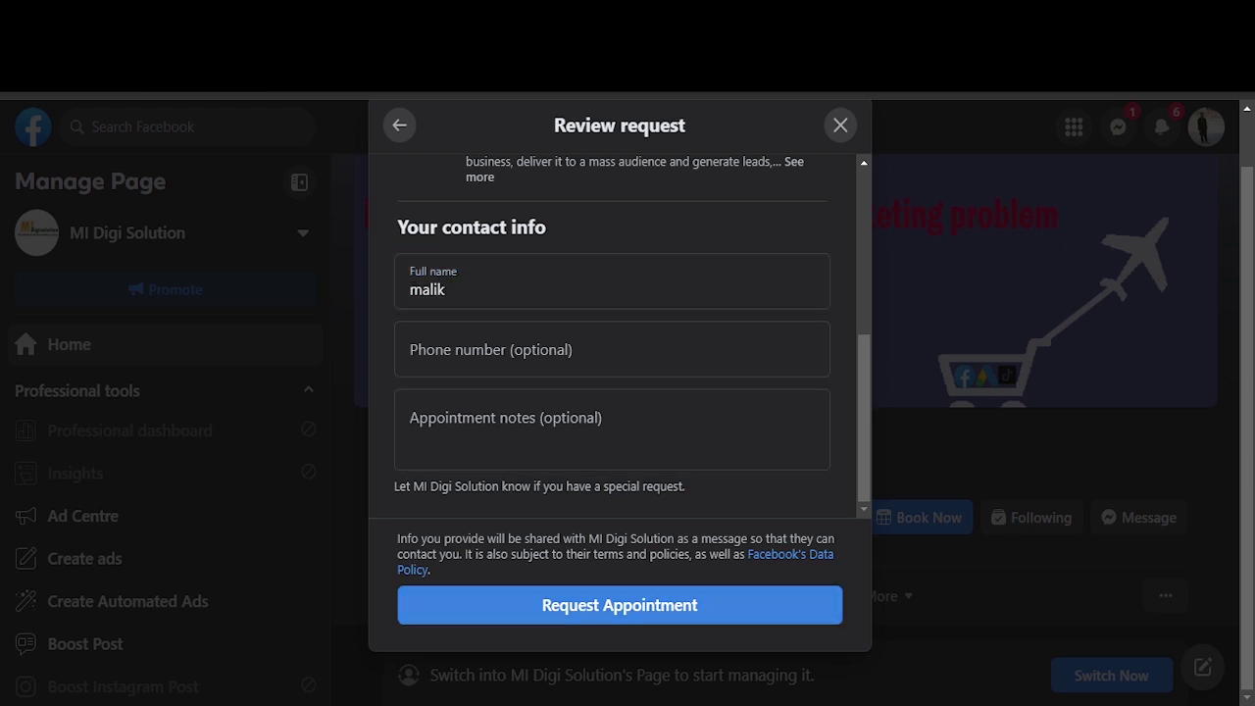
{"action": "left_click", "coordinate": [619, 605]}
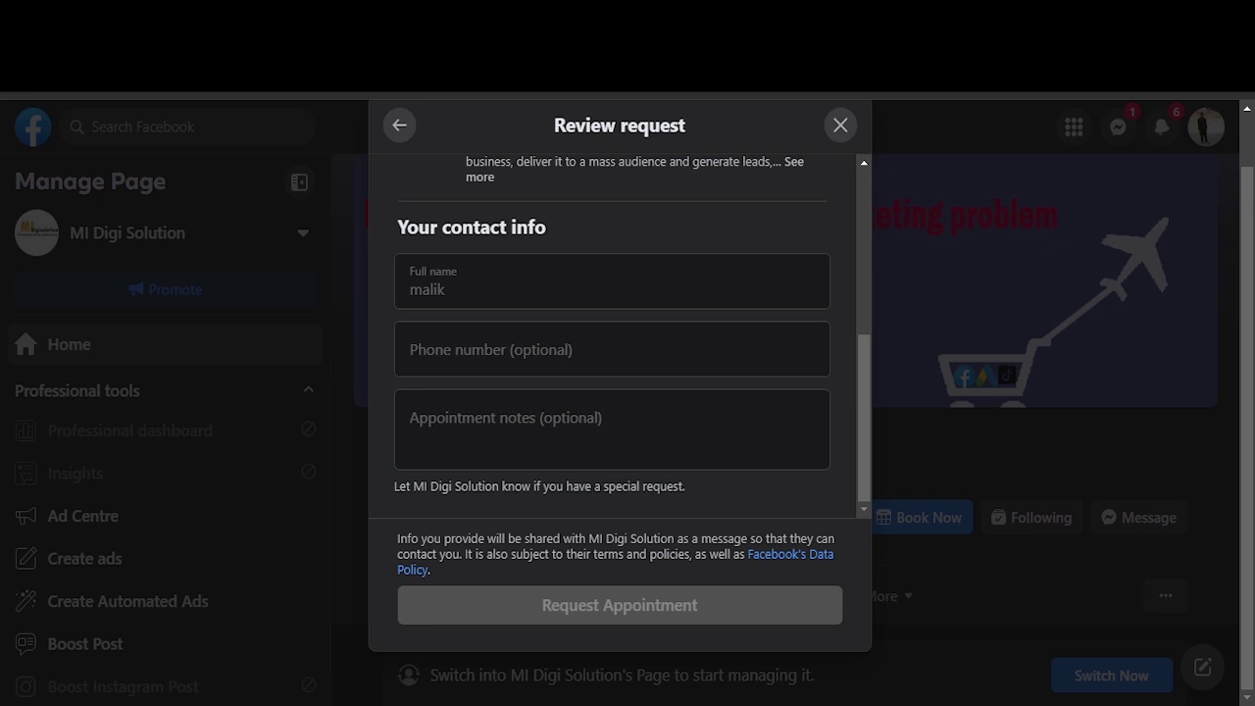
Step: Close the confirmation, approve the Digital Marketing request for 10 Jan 12:30, and view the calendar
{"action": "left_click", "coordinate": [620, 634]}
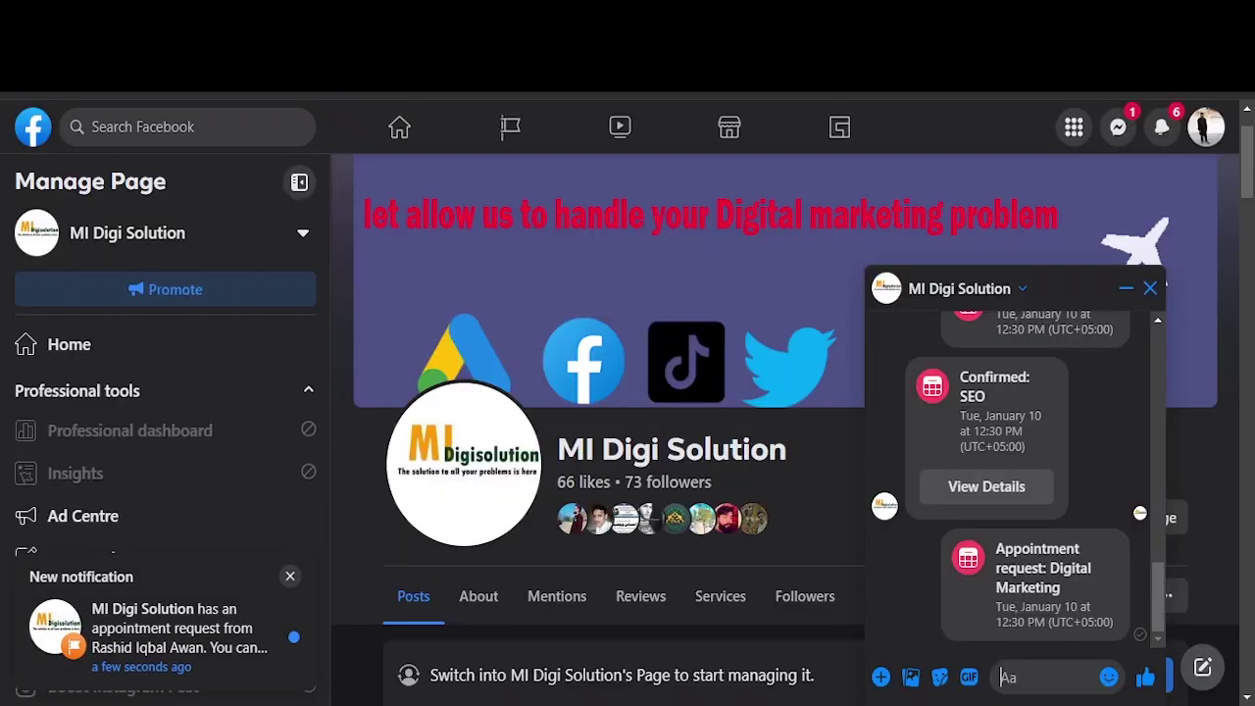
{"action": "double_click", "coordinate": [605, 451]}
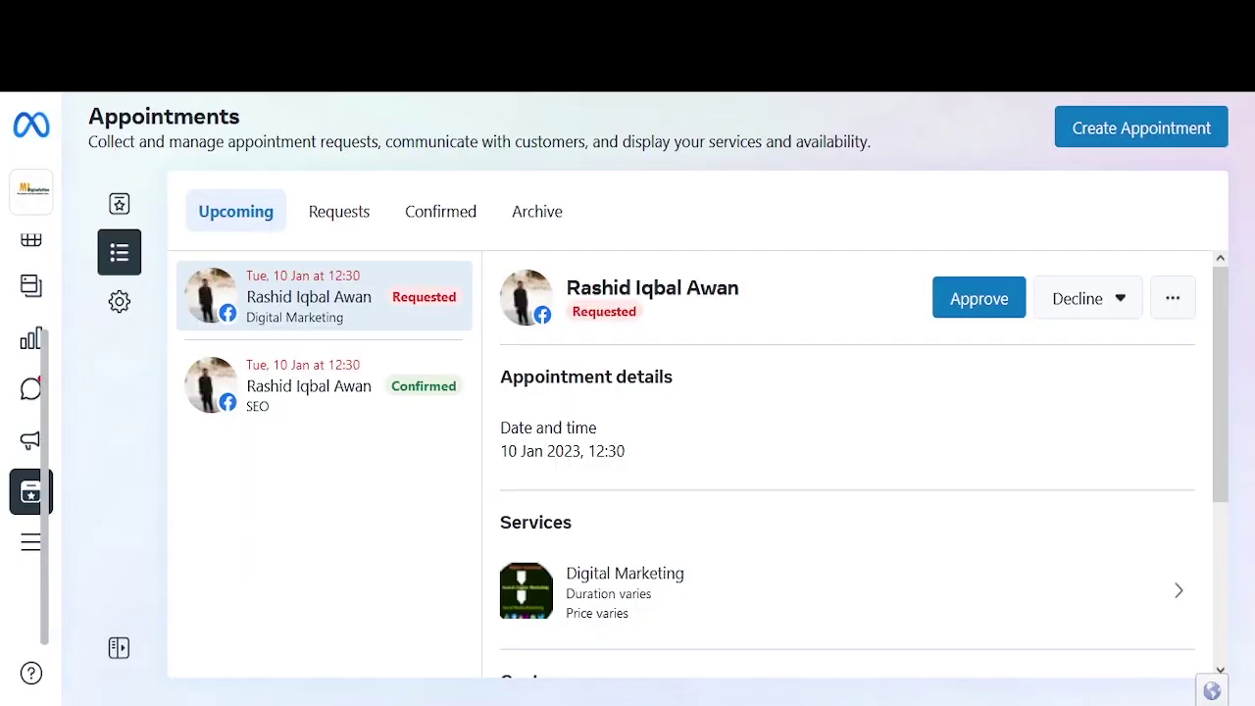
{"action": "left_click", "coordinate": [947, 299]}
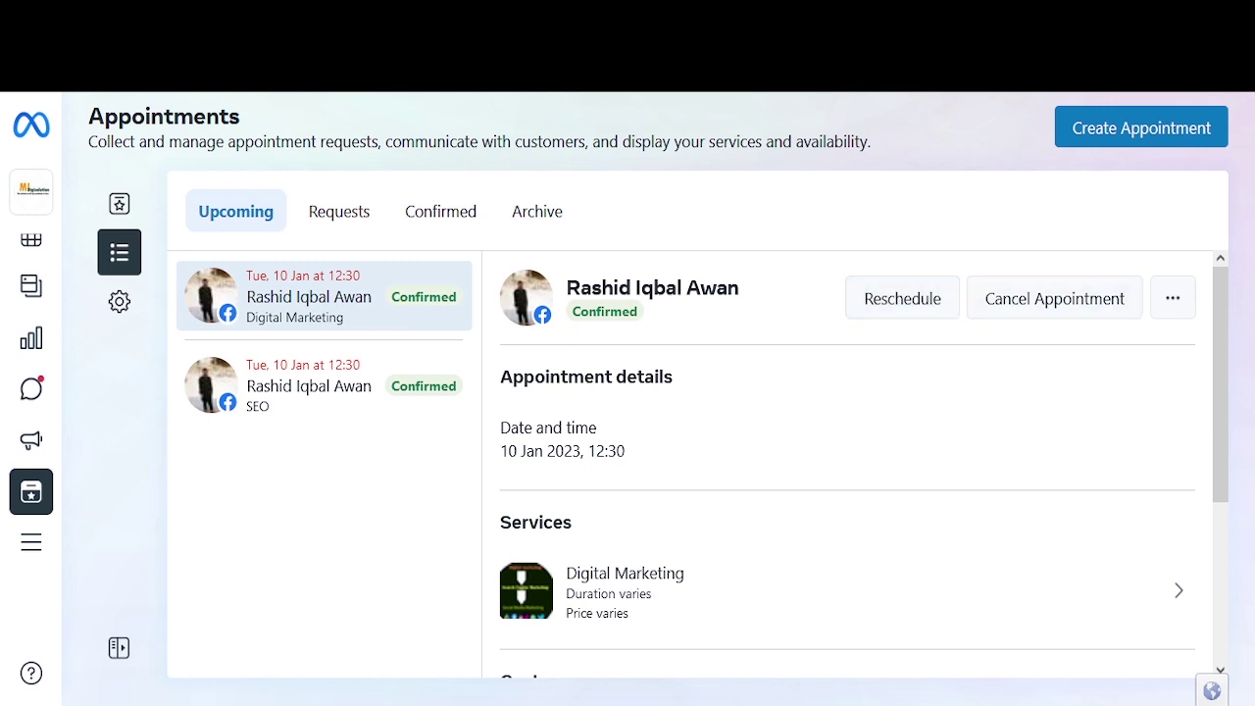
{"action": "left_click", "coordinate": [119, 203]}
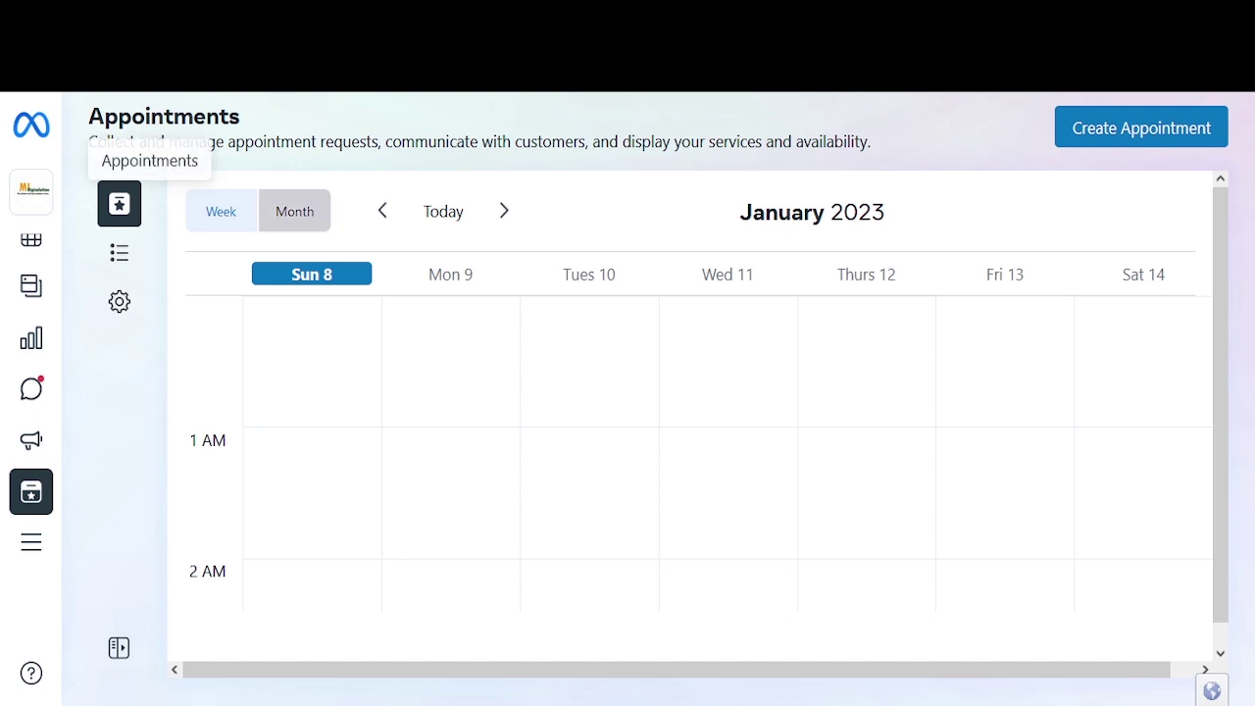
Step: Switch the calendar to Month view for January 2023, then go to appointment settings
{"action": "left_click", "coordinate": [295, 211]}
{"action": "scroll", "coordinate": [686, 461], "scroll_direction": "down", "scroll_amount": 2}
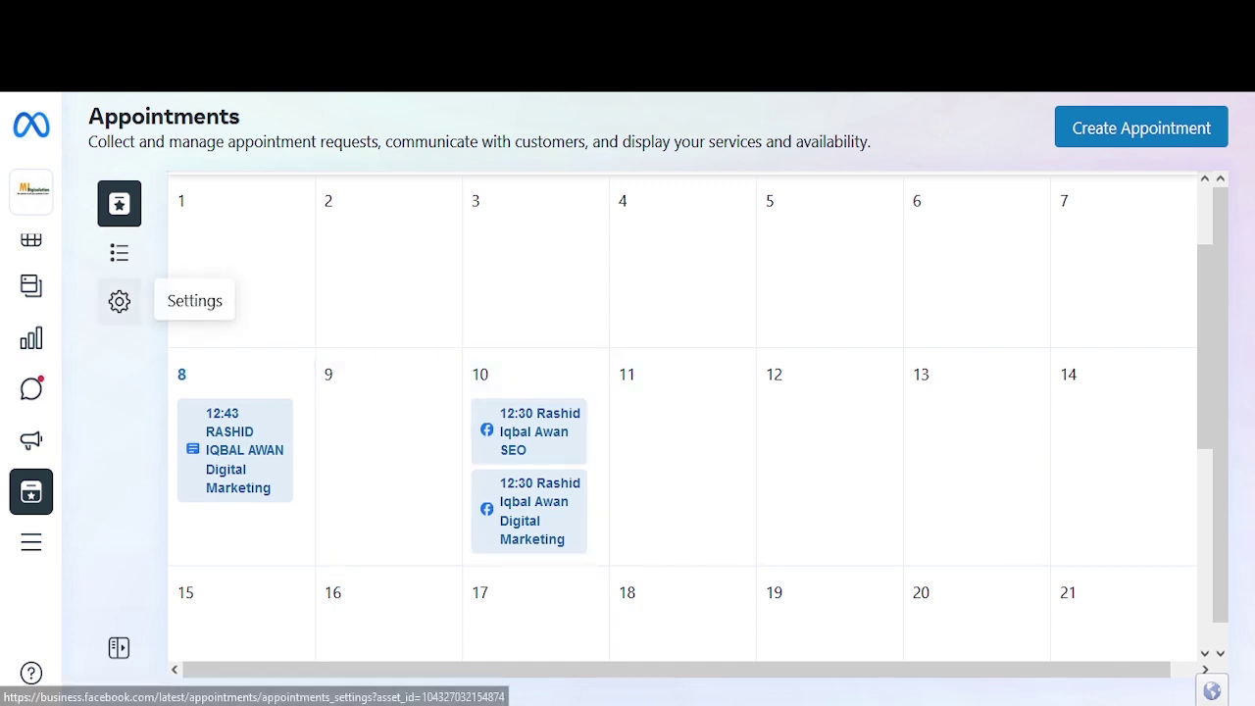
{"action": "left_click", "coordinate": [118, 301]}
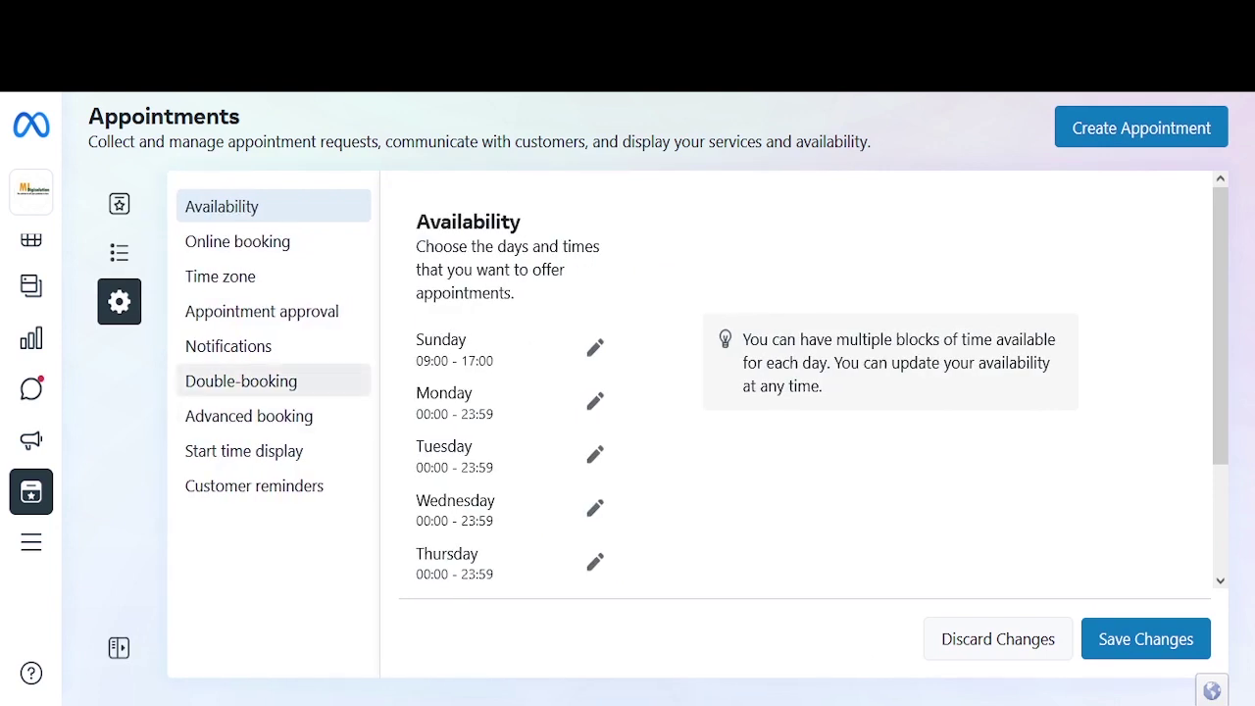
Step: Turn off Allow double-booking in the appointment settings and save the change
{"action": "left_click", "coordinate": [241, 381]}
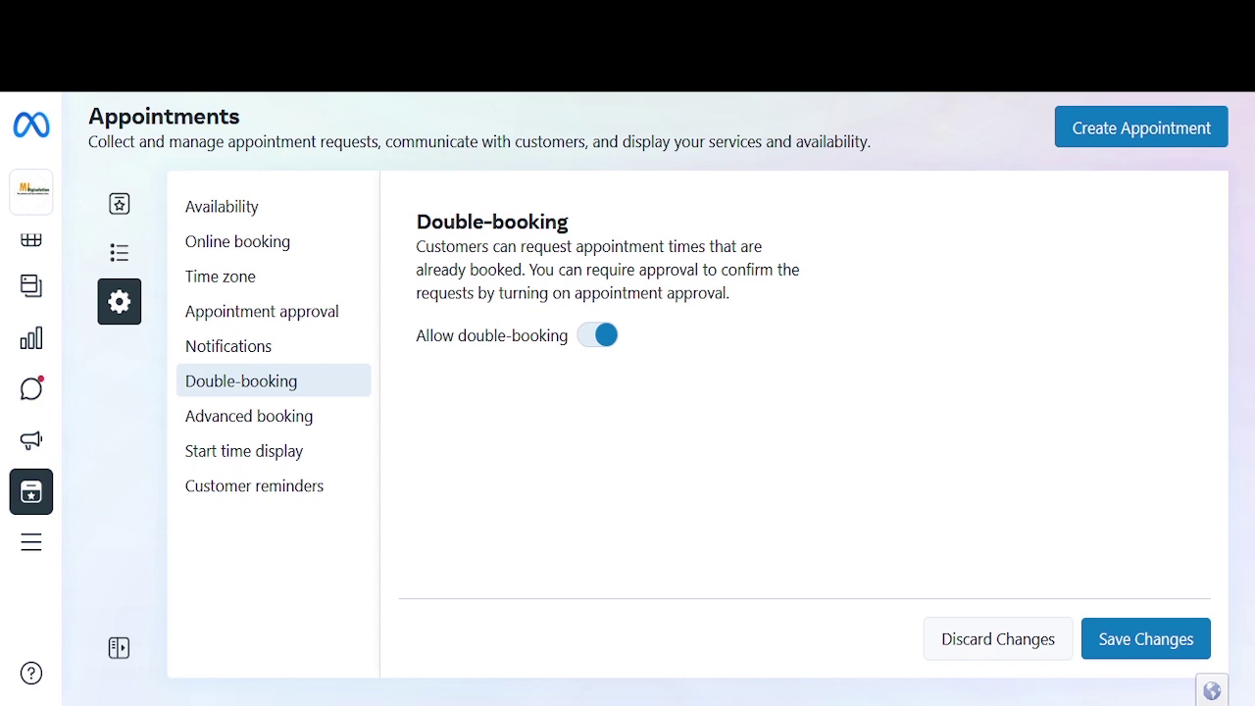
{"action": "left_click", "coordinate": [598, 335]}
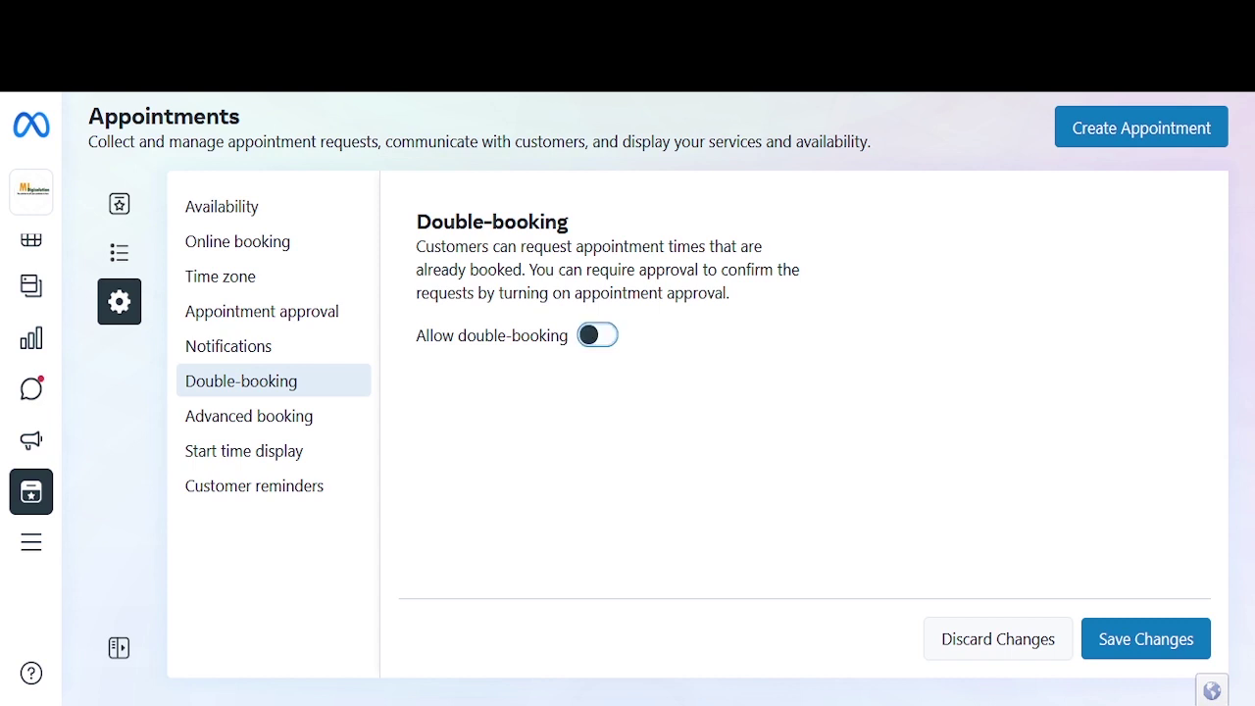
{"action": "left_click", "coordinate": [1145, 639]}
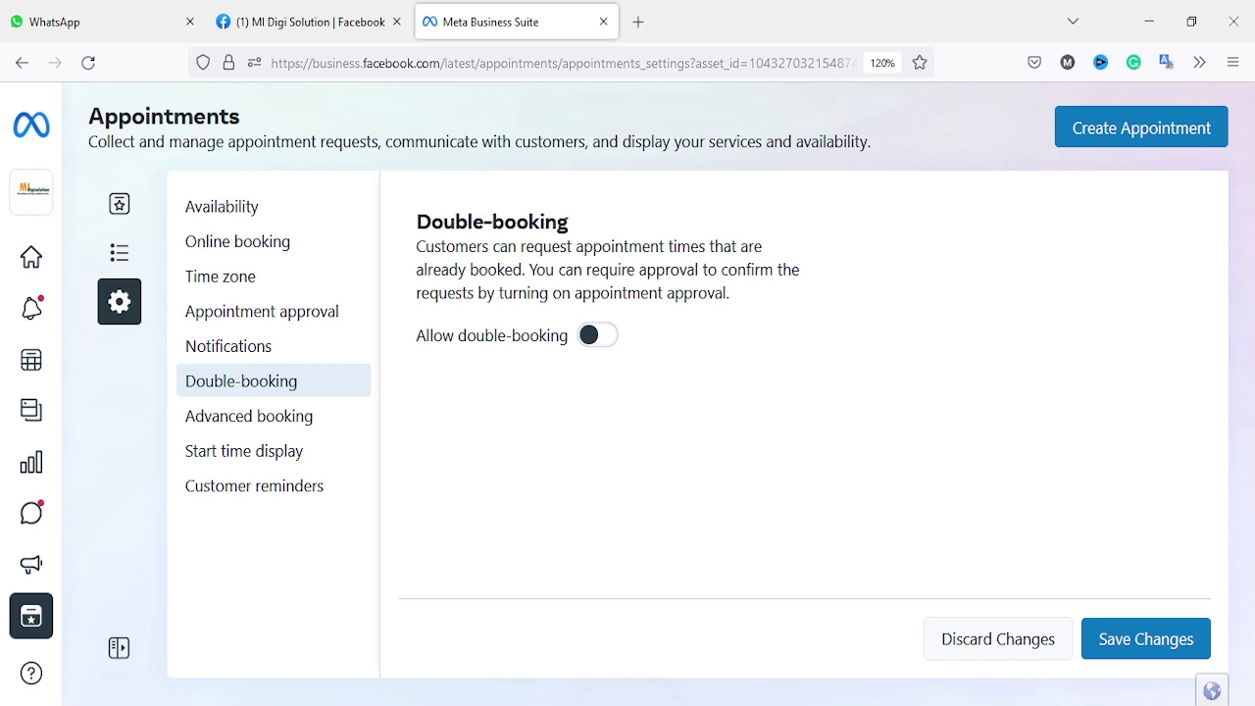
{"action": "left_click", "coordinate": [1145, 639]}
Step: Return to the Upcoming list and check the SEO appointment's date and time, 10 Jan 2023 at 12:30
{"action": "left_click", "coordinate": [119, 203]}
{"action": "left_click", "coordinate": [118, 253]}
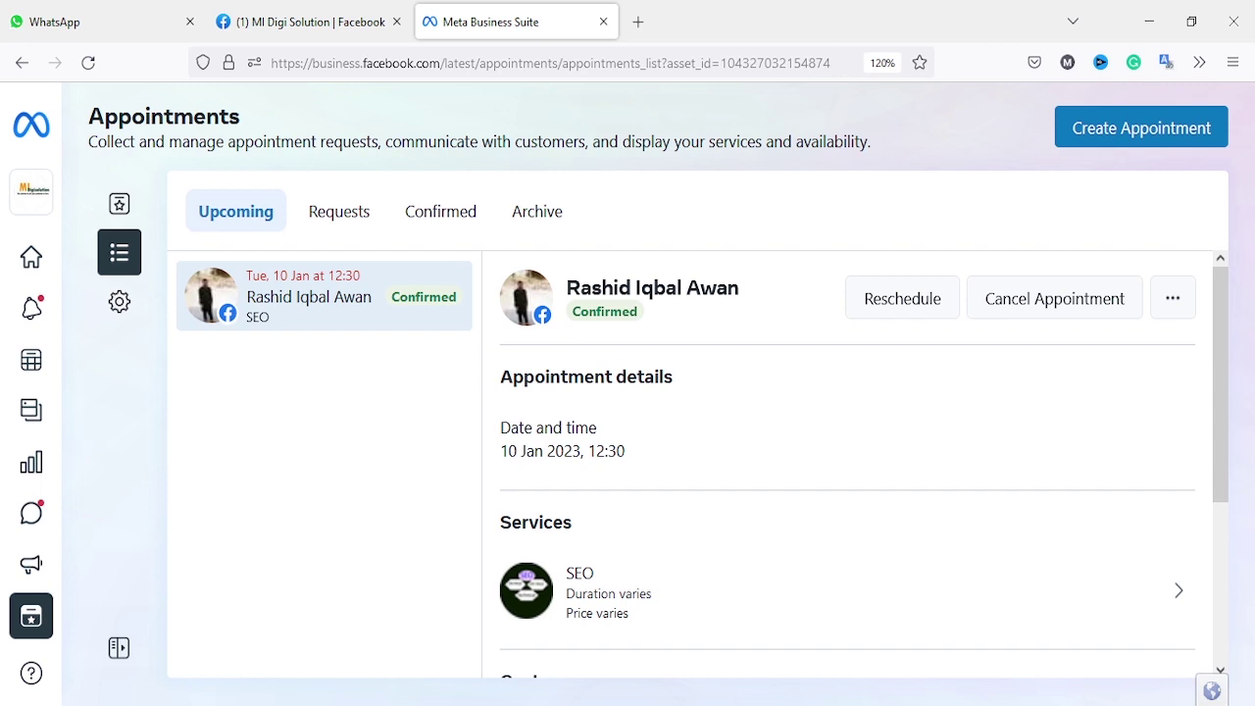
{"action": "left_click_drag", "start_coordinate": [625, 451], "coordinate": [597, 452]}
{"action": "left_click", "coordinate": [596, 451]}
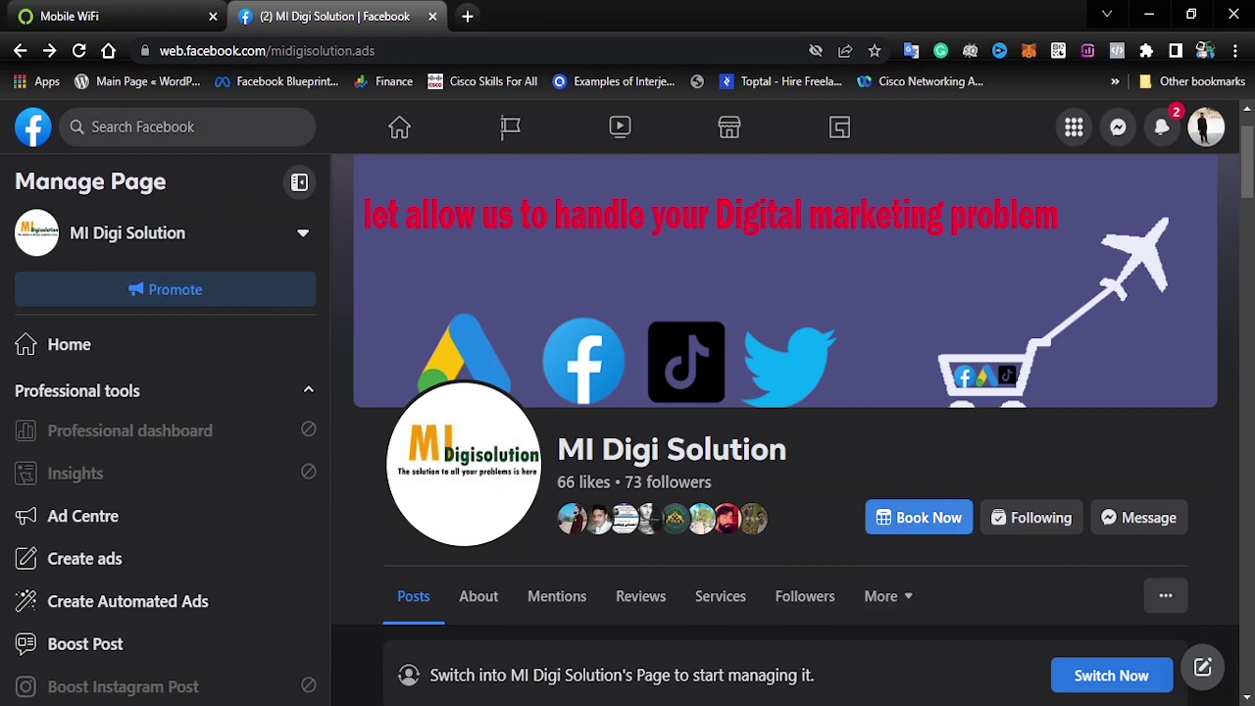
Step: Start a Book Now request for SEO as a customer and review Tuesday 10 January's time slots
{"action": "left_click", "coordinate": [922, 517]}
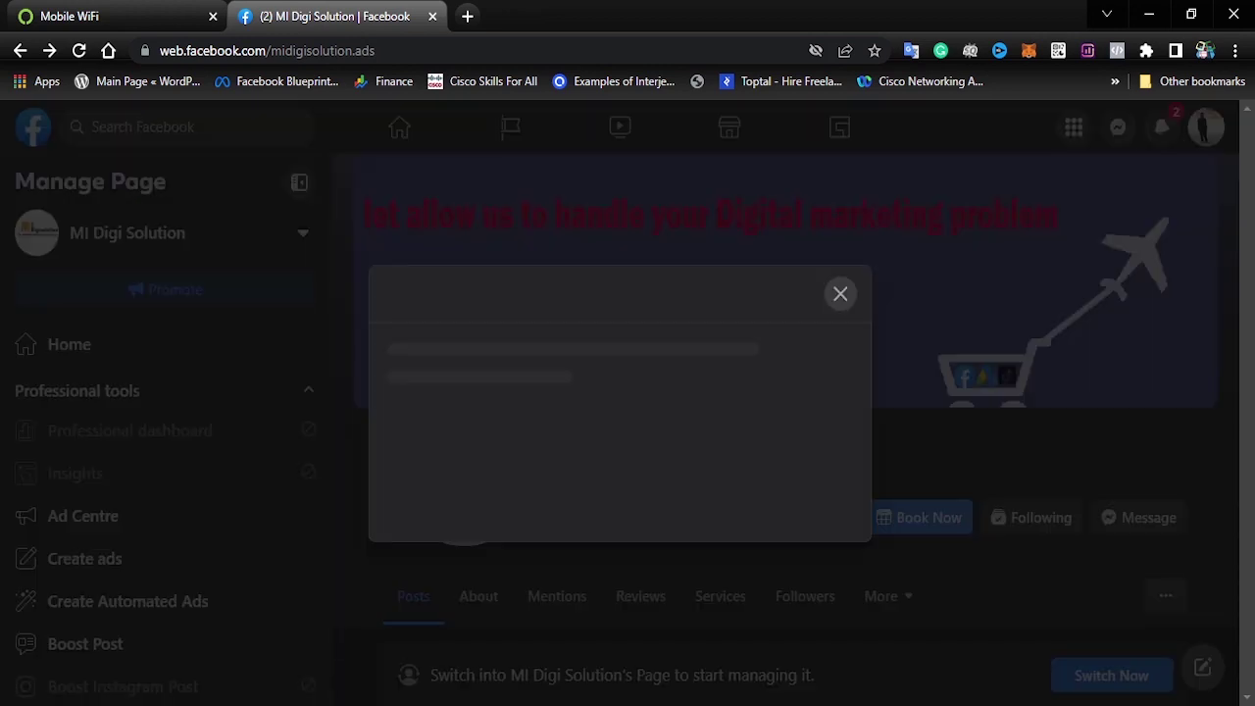
{"action": "left_click", "coordinate": [833, 526]}
{"action": "left_click", "coordinate": [620, 679]}
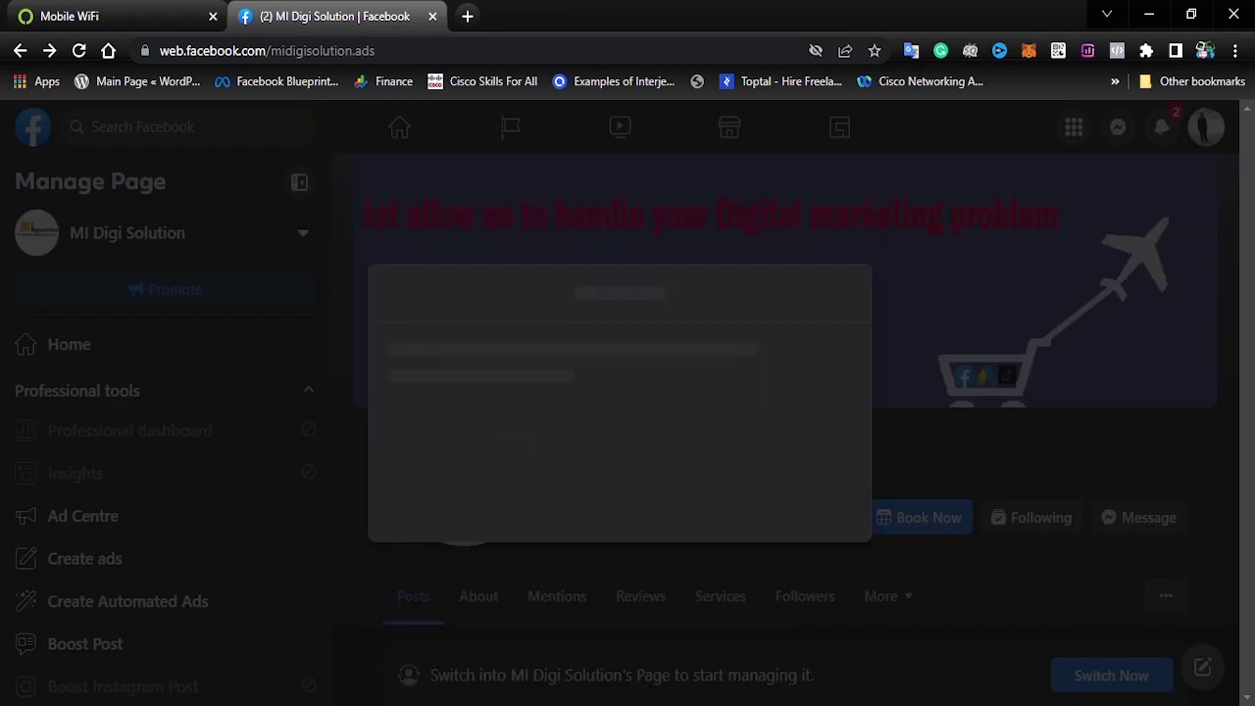
{"action": "left_click", "coordinate": [559, 374]}
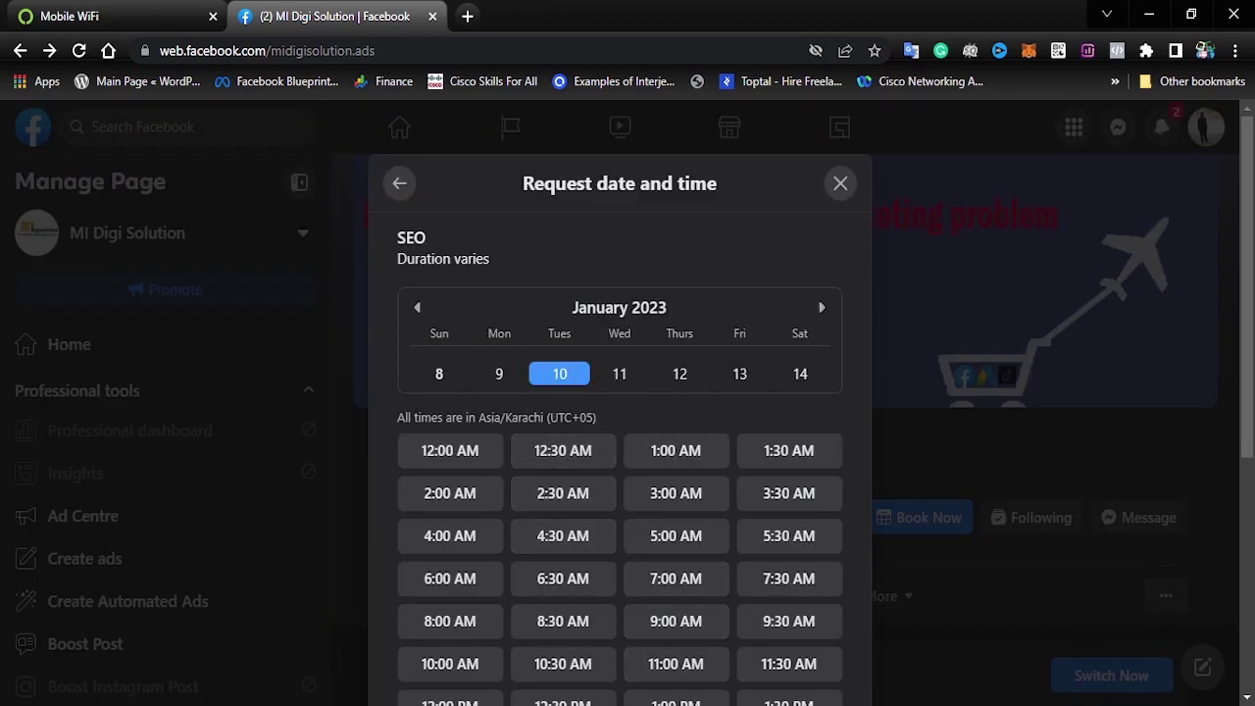
{"action": "scroll", "coordinate": [563, 383], "scroll_direction": "down", "scroll_amount": 2}
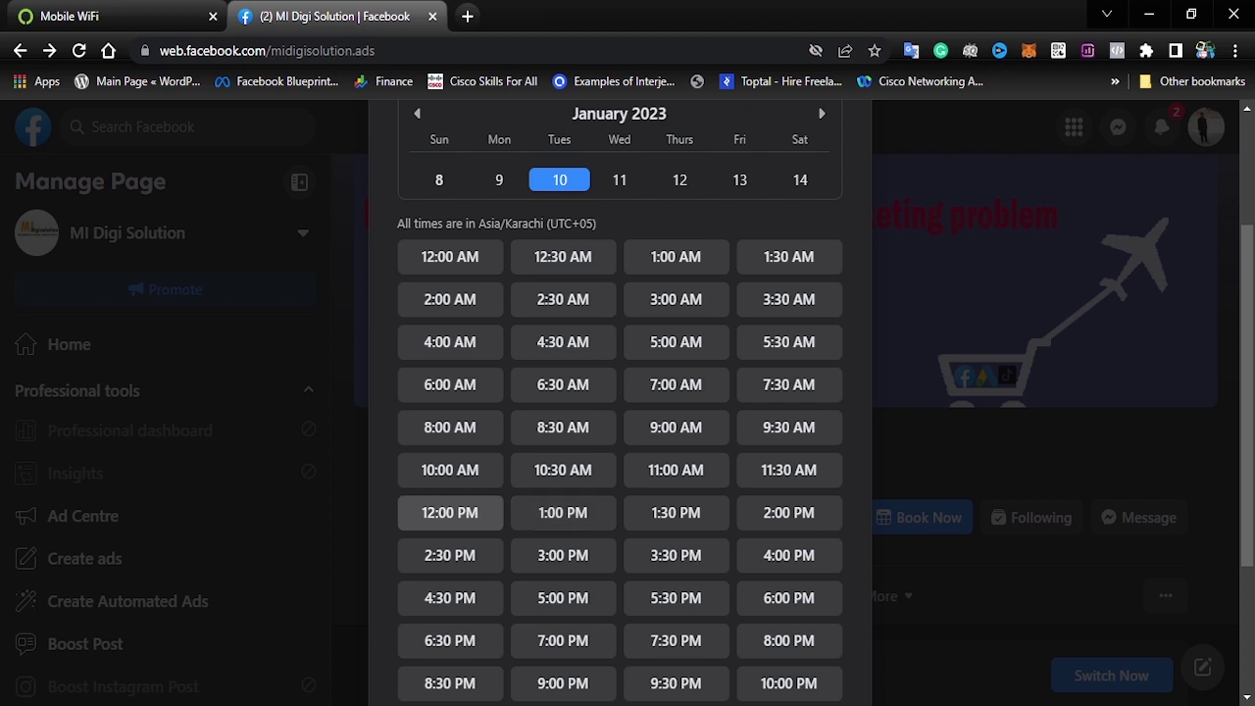
{"action": "scroll", "coordinate": [563, 512], "scroll_direction": "up", "scroll_amount": 1}
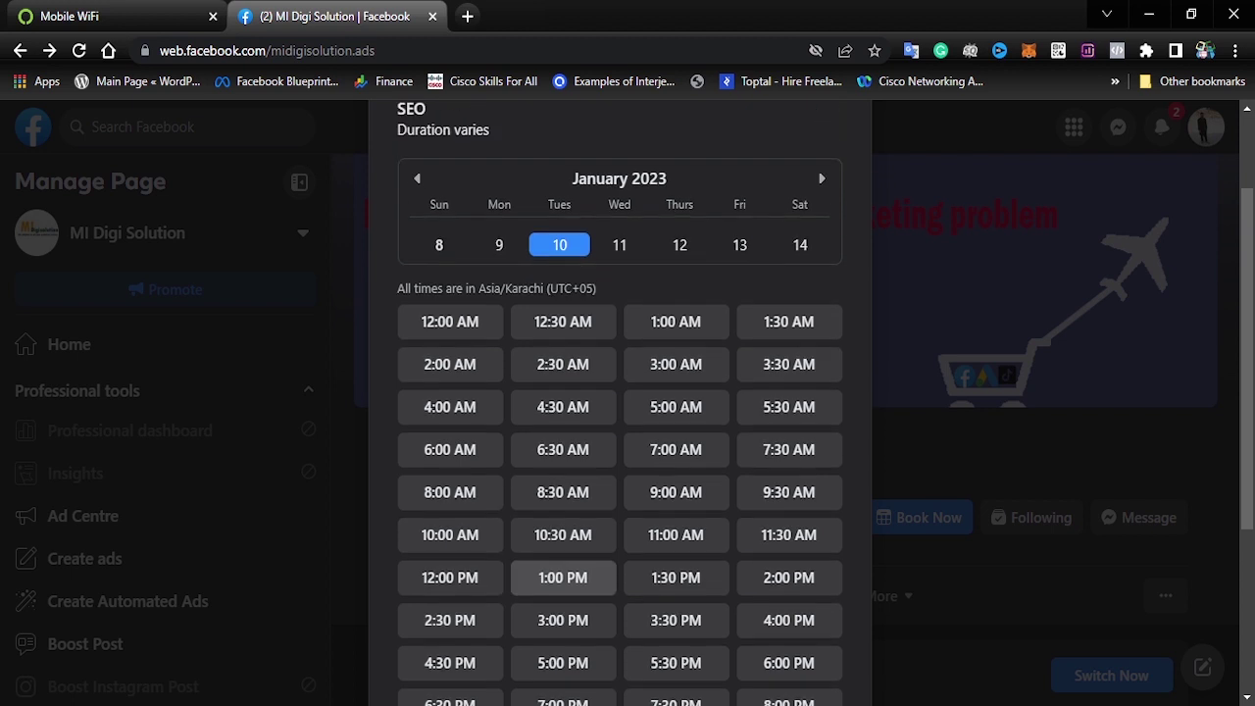
Step: Compare Monday 9 January's slots with 10 January's, where 12:30 PM is missing
{"action": "left_click", "coordinate": [499, 244]}
{"action": "scroll", "coordinate": [461, 269], "scroll_direction": "down", "scroll_amount": 2}
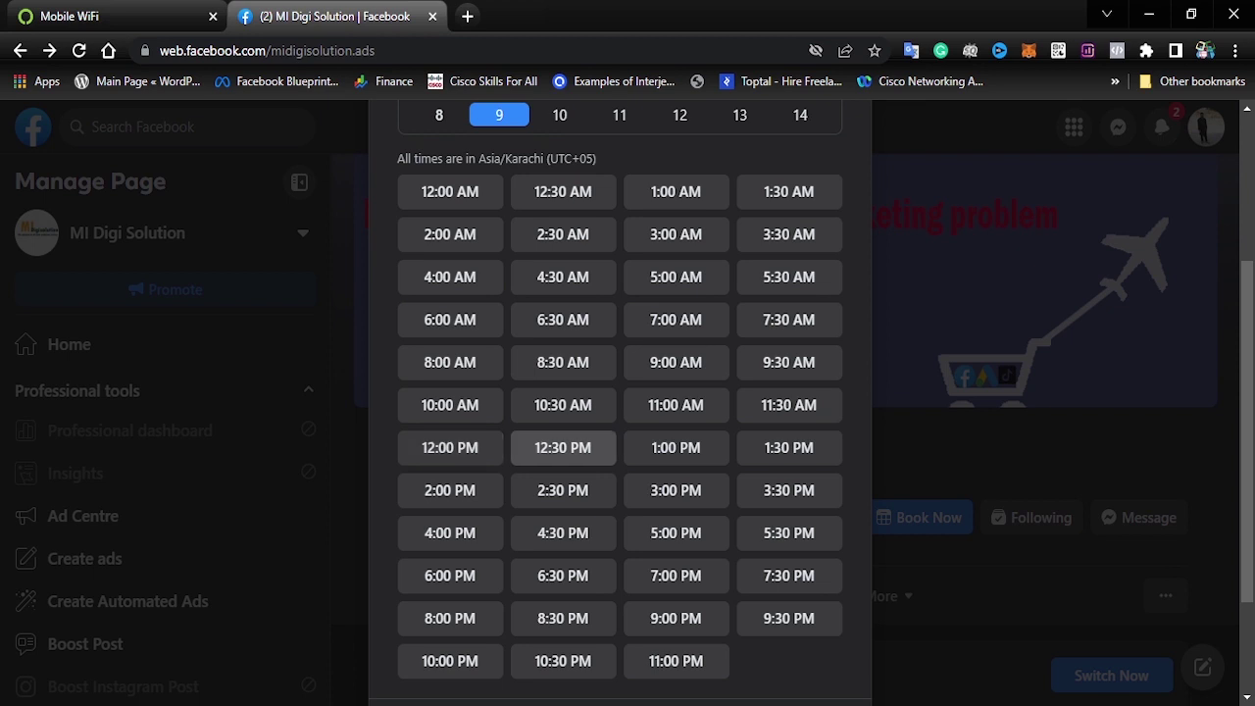
{"action": "scroll", "coordinate": [563, 448], "scroll_direction": "up", "scroll_amount": 3}
{"action": "left_click", "coordinate": [559, 309]}
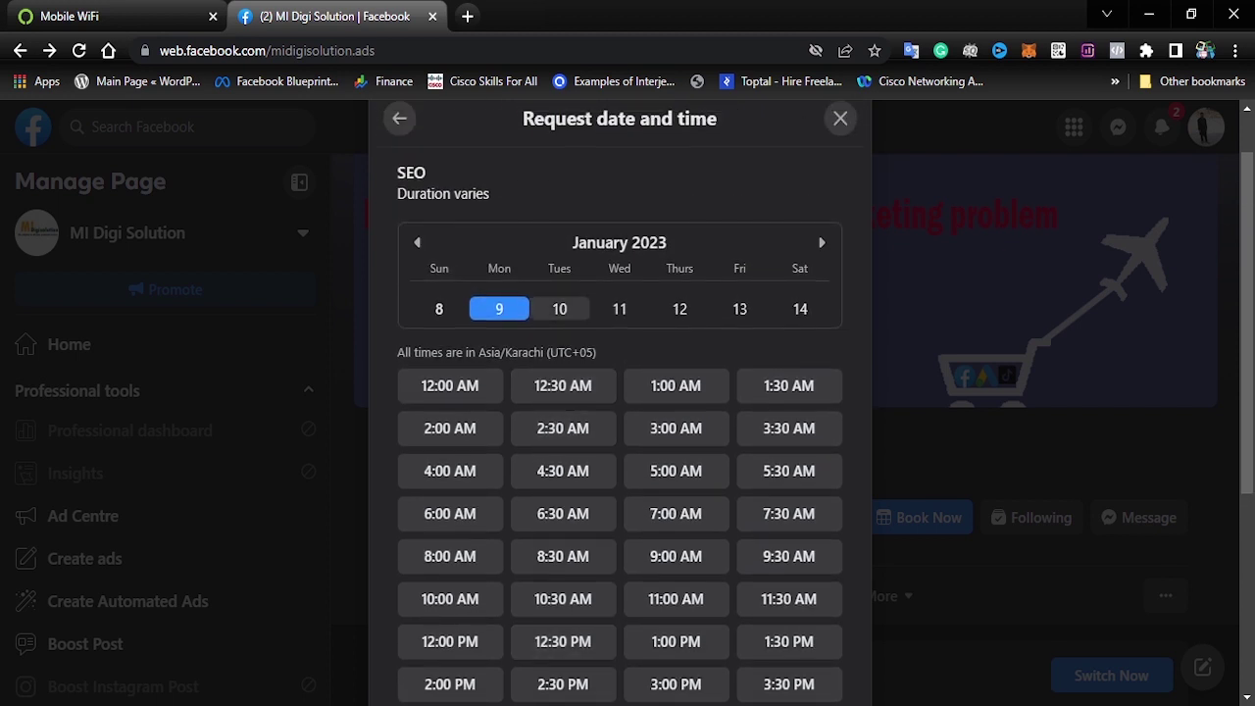
{"action": "scroll", "coordinate": [563, 432], "scroll_direction": "down", "scroll_amount": 2}
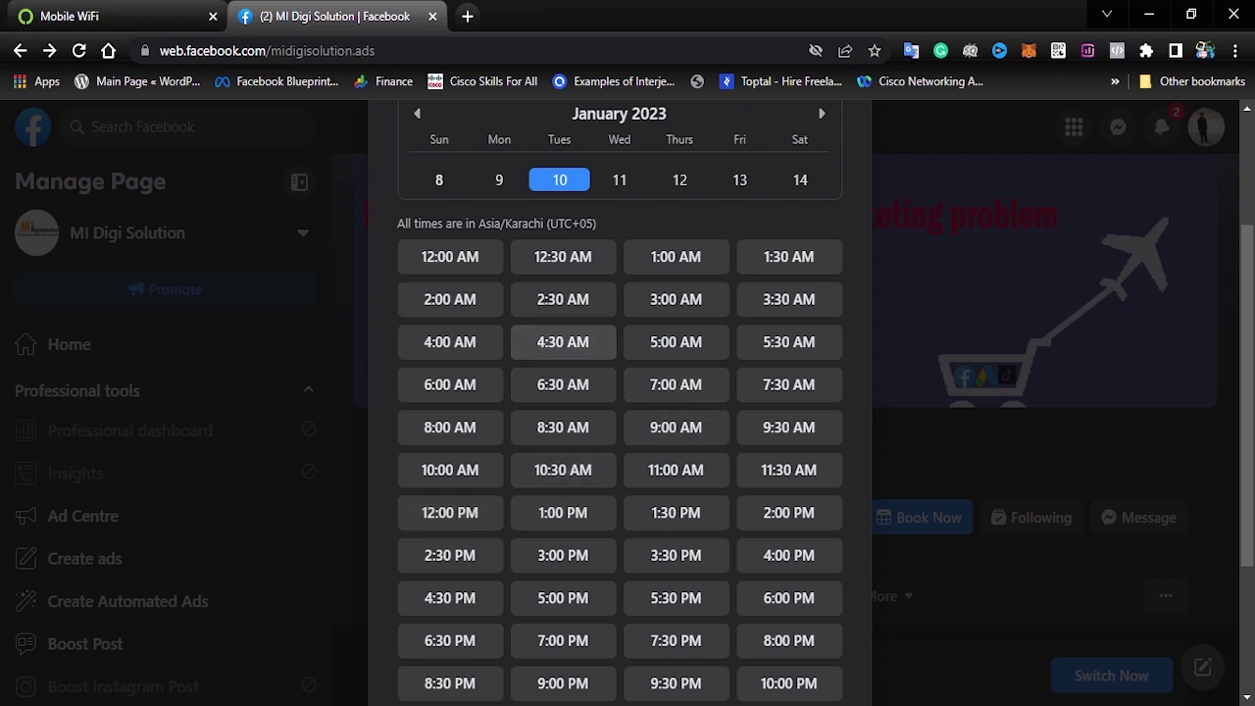
{"action": "scroll", "coordinate": [563, 428], "scroll_direction": "down", "scroll_amount": 4}
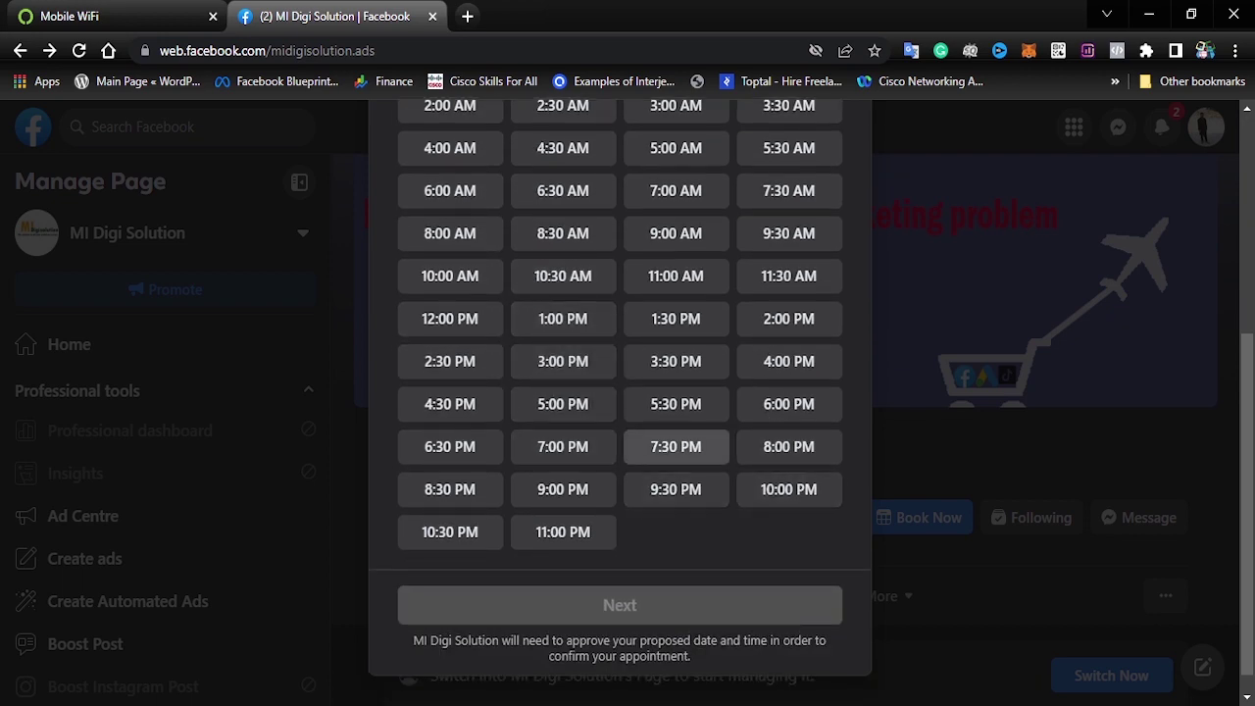
{"action": "scroll", "coordinate": [676, 412], "scroll_direction": "up", "scroll_amount": 5}
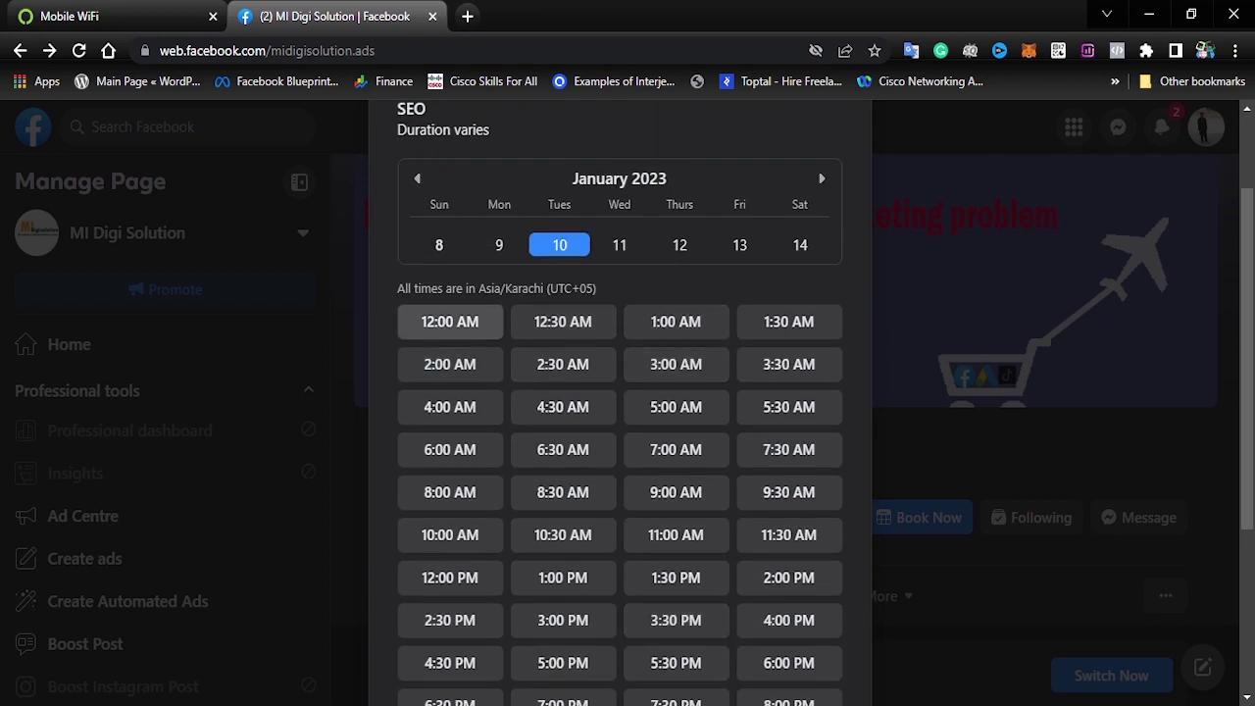
{"action": "scroll", "coordinate": [620, 407], "scroll_direction": "down", "scroll_amount": 1}
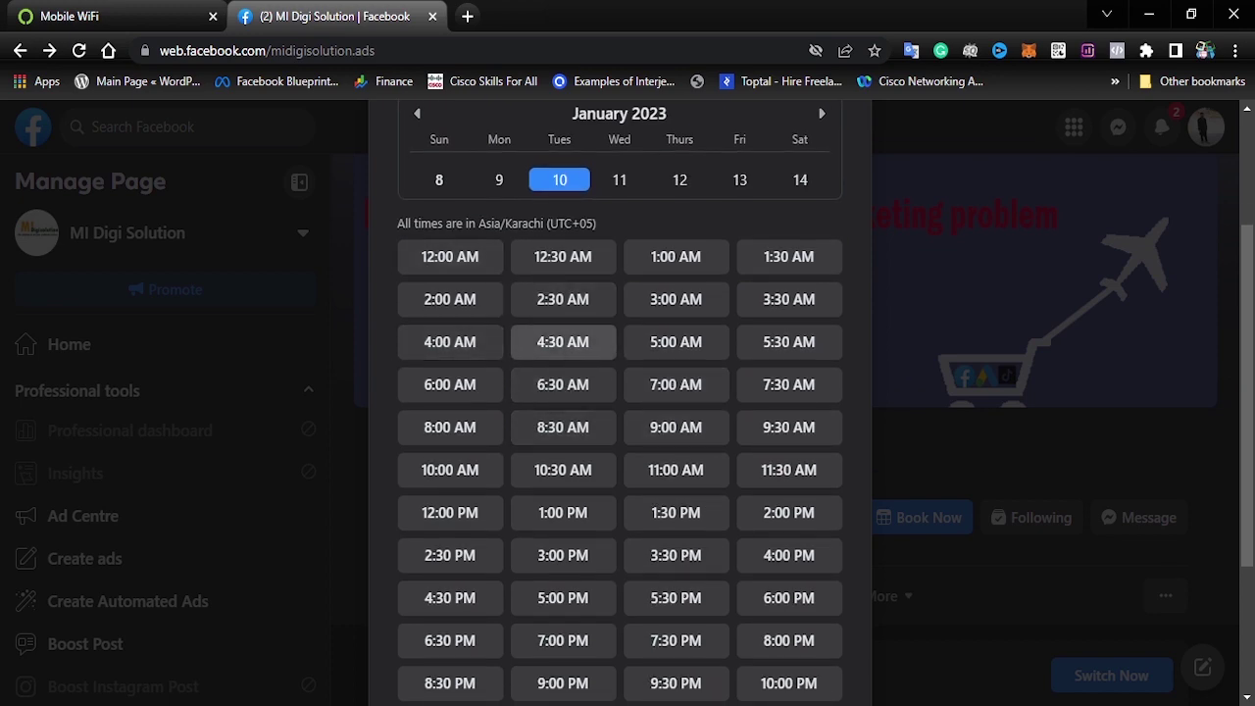
{"action": "scroll", "coordinate": [563, 341], "scroll_direction": "down", "scroll_amount": 3}
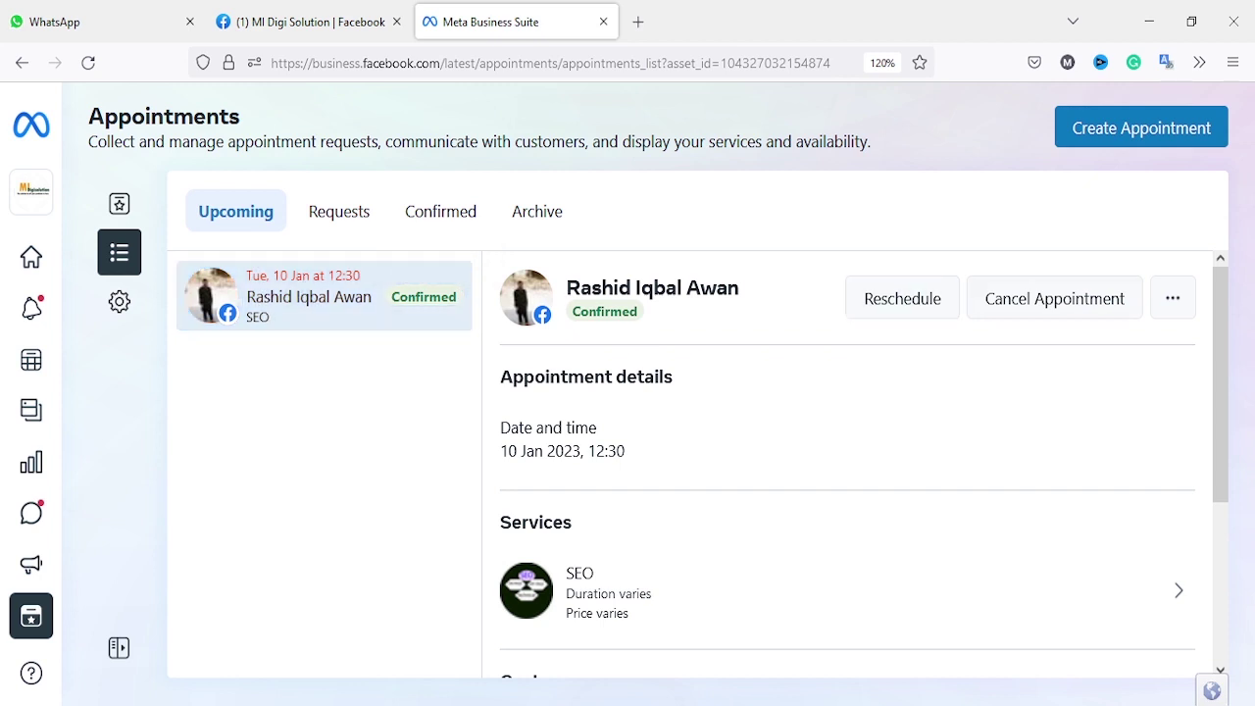
Step: Cancel the 10 Jan 12:30 SEO appointment with the message "we already booked"
{"action": "left_click", "coordinate": [1054, 298]}
{"action": "left_click", "coordinate": [890, 376]}
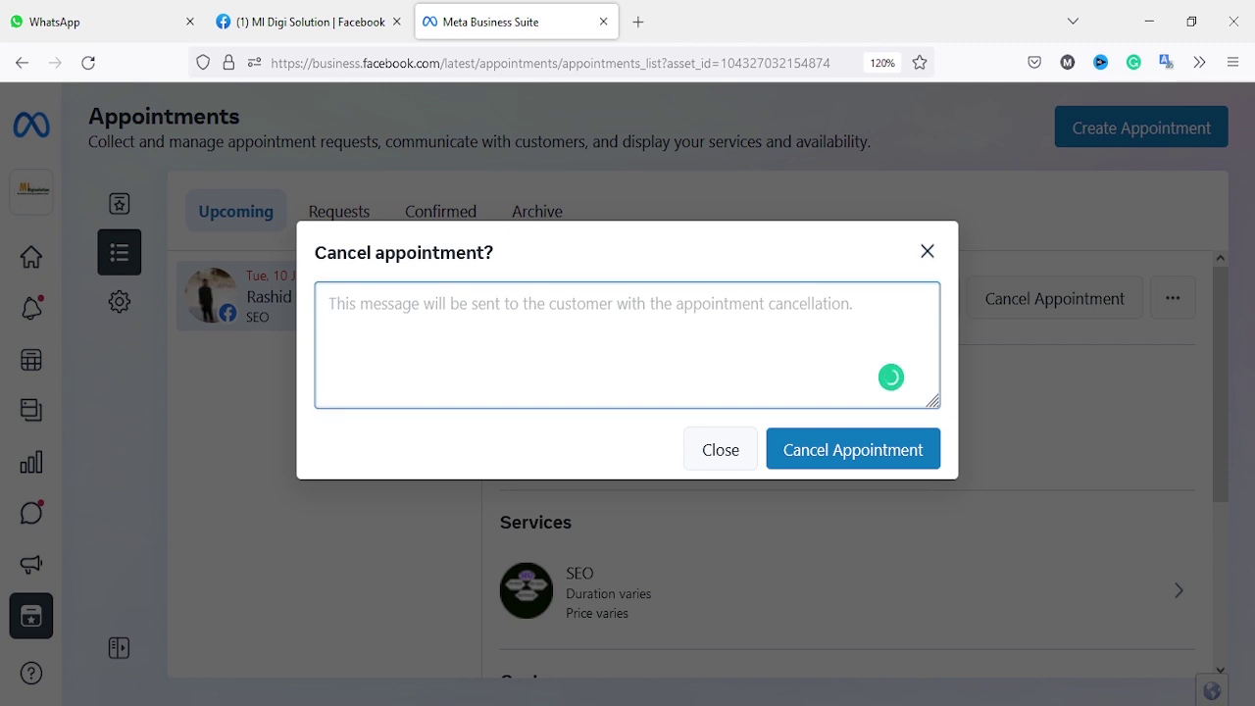
{"action": "type", "text": "we already boo"}
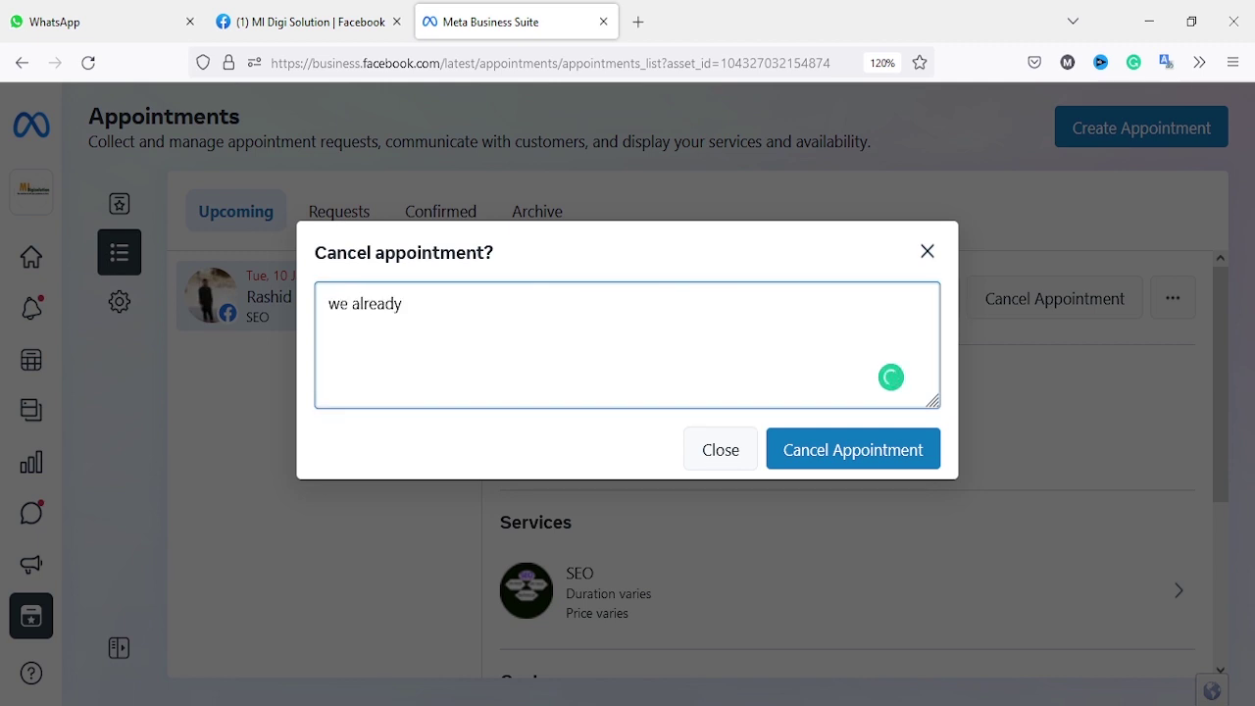
{"action": "type", "text": "k"}
{"action": "key", "text": "BackSpace"}
{"action": "type", "text": "oked"}
{"action": "left_click", "coordinate": [853, 449]}
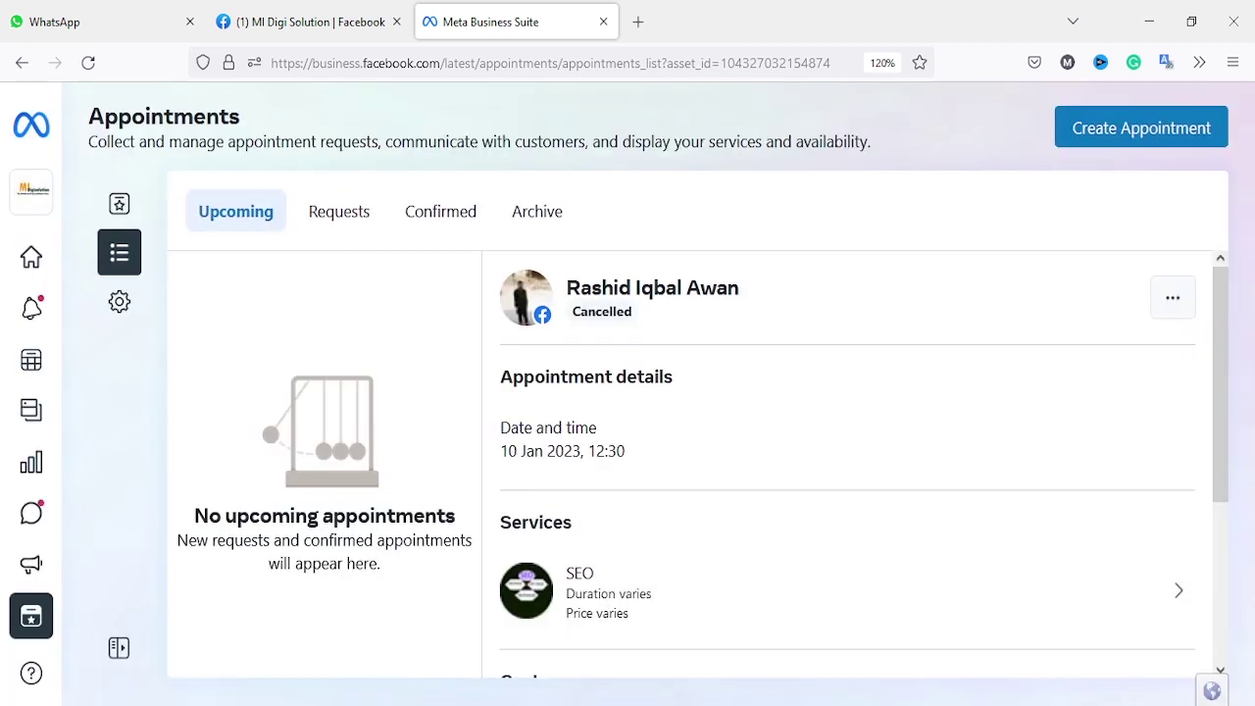
Step: Close the date and time request form, then read the SEO cancellation notice in the MI Digi Solution Messenger chat and close it
{"action": "left_click", "coordinate": [656, 704]}
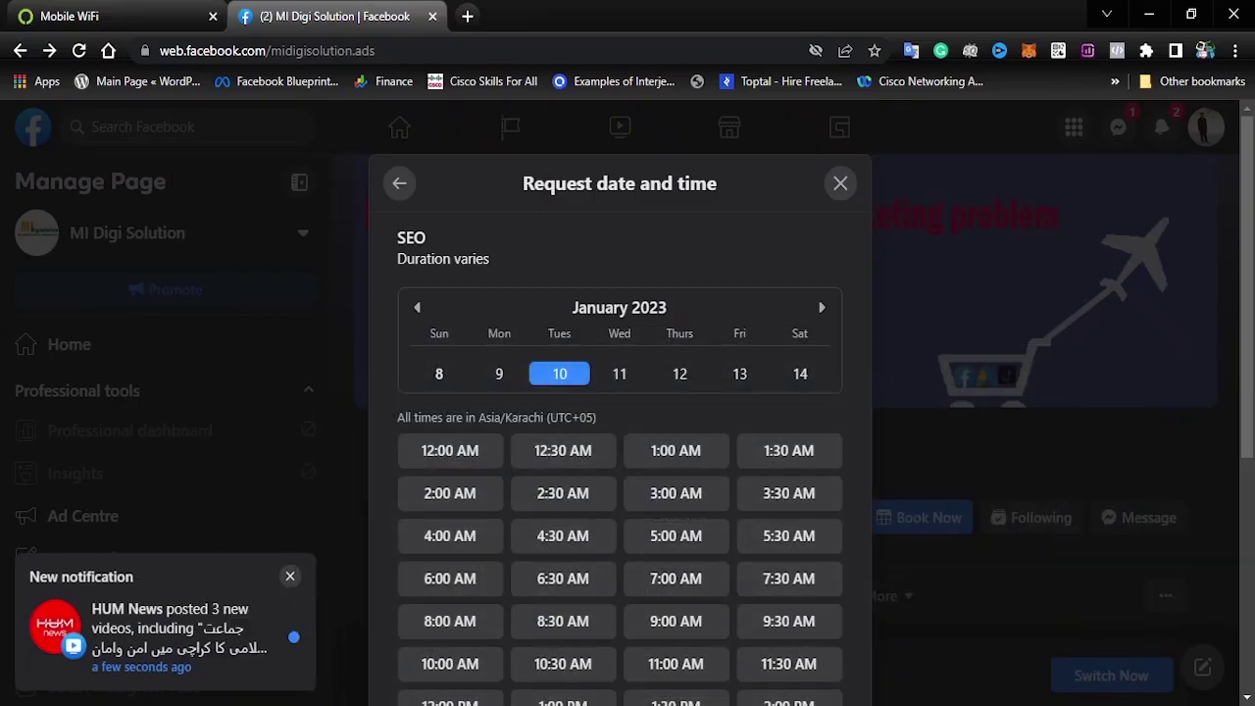
{"action": "left_click", "coordinate": [841, 184]}
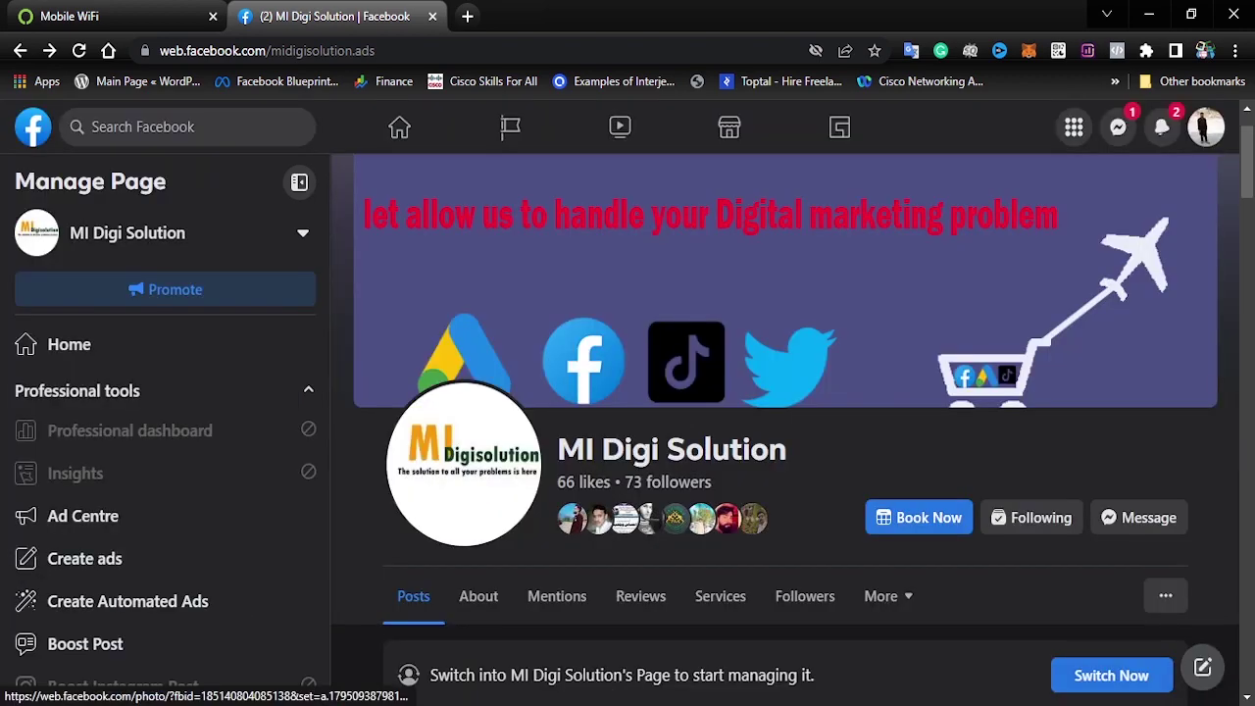
{"action": "left_click", "coordinate": [1118, 128]}
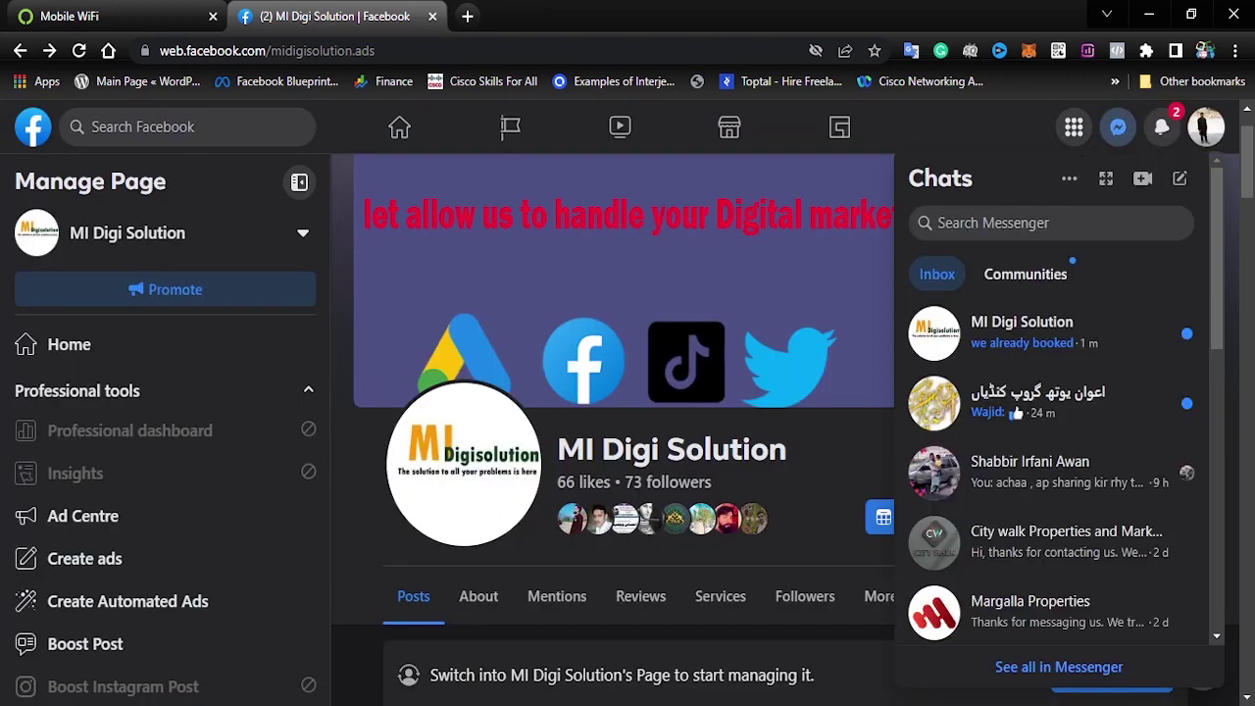
{"action": "left_click", "coordinate": [1030, 332]}
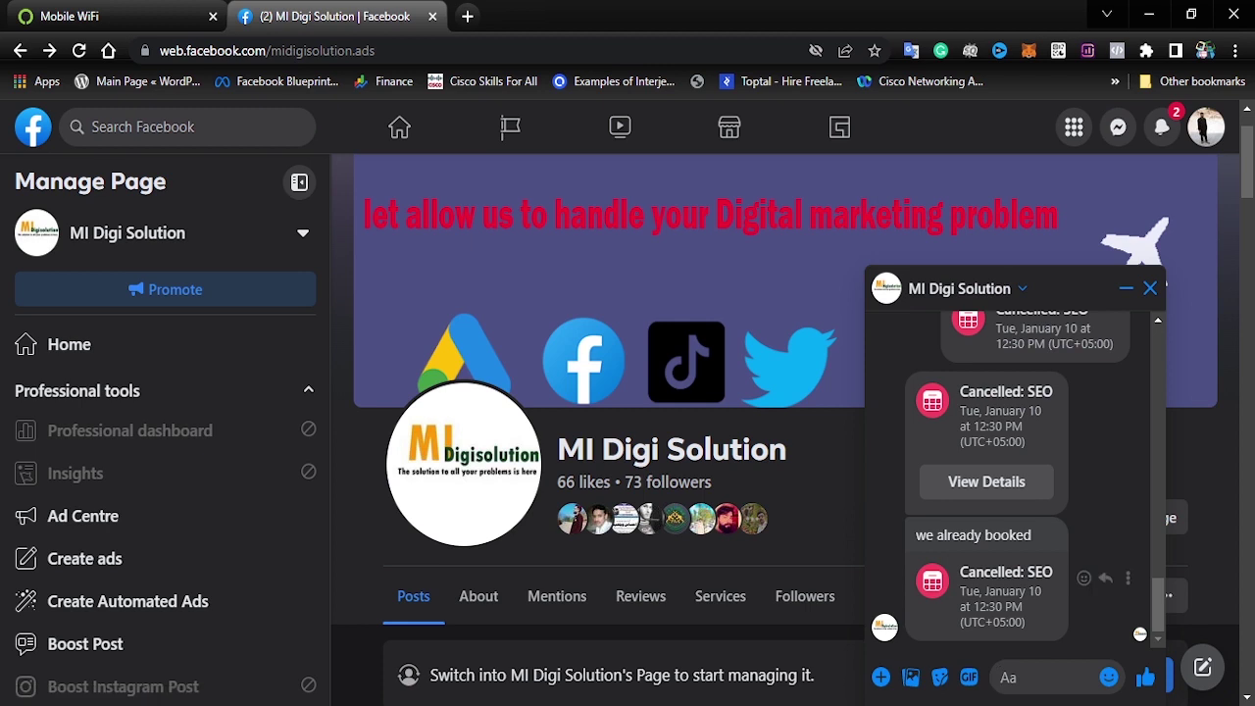
{"action": "left_click_drag", "start_coordinate": [960, 571], "coordinate": [1025, 622]}
{"action": "left_click", "coordinate": [1026, 643]}
{"action": "left_click", "coordinate": [1150, 288]}
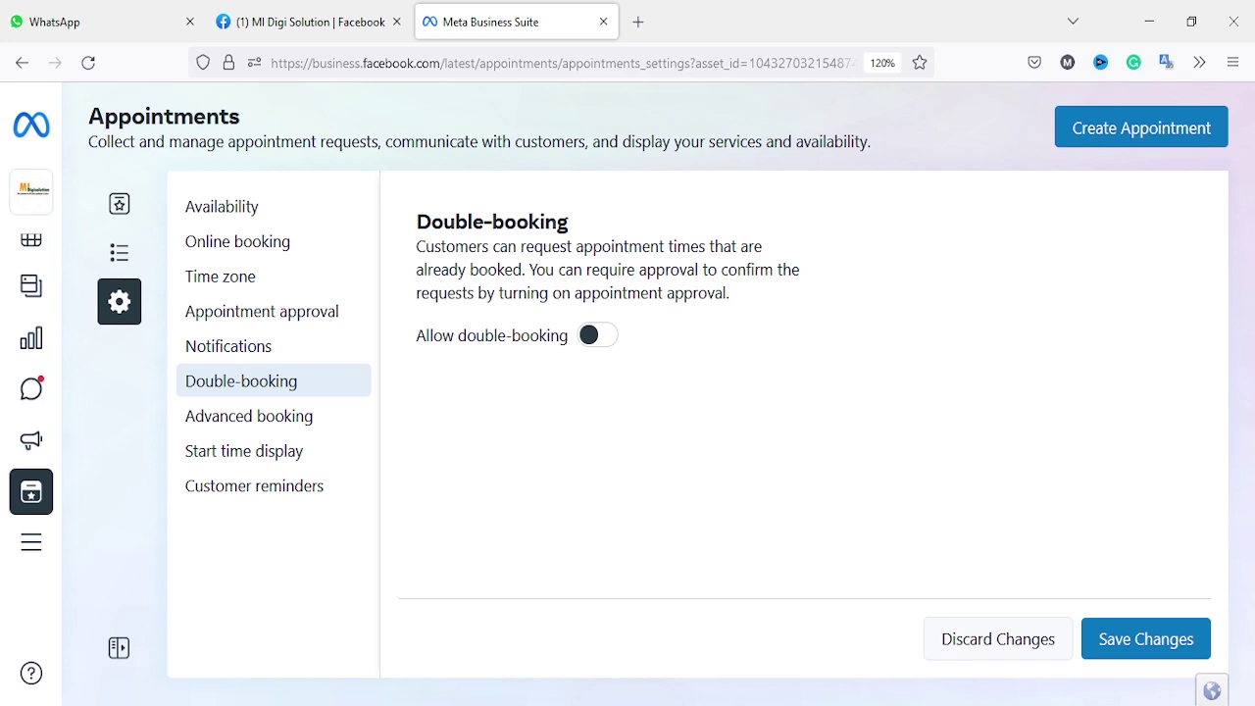
Step: Save double-booking as off, check January in the Month calendar, then return to the Upcoming list
{"action": "left_click", "coordinate": [1146, 640]}
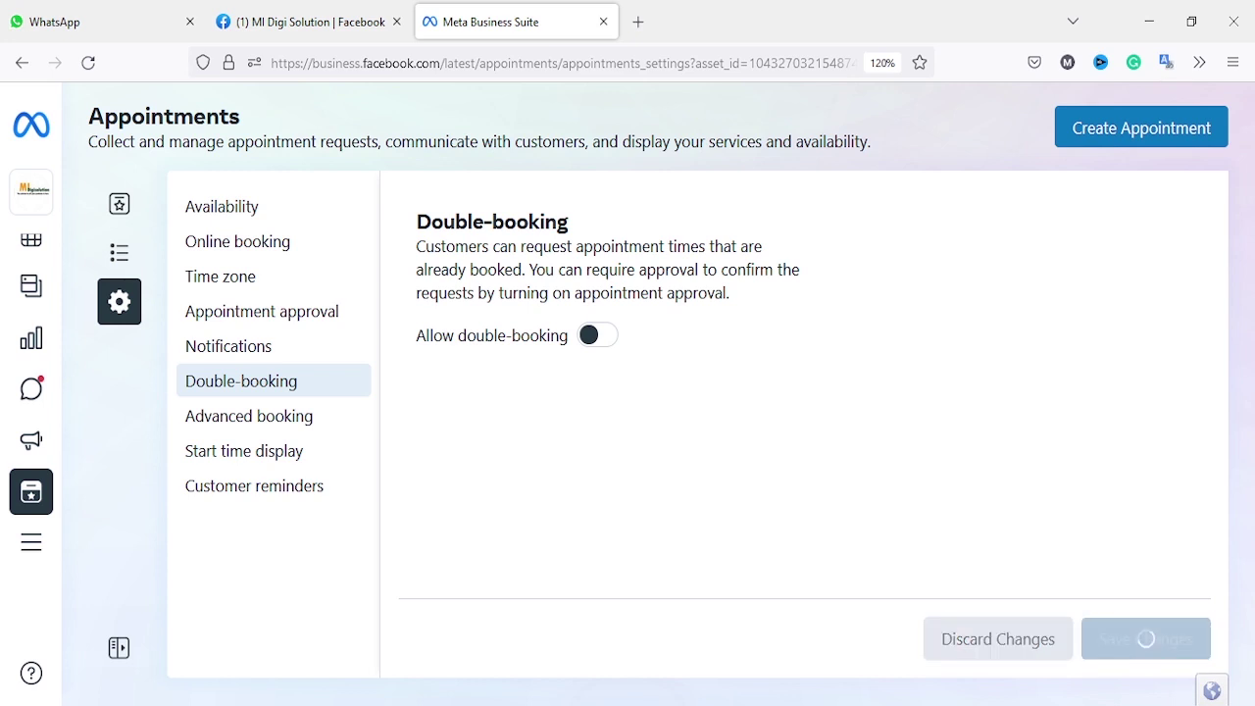
{"action": "left_click", "coordinate": [118, 204]}
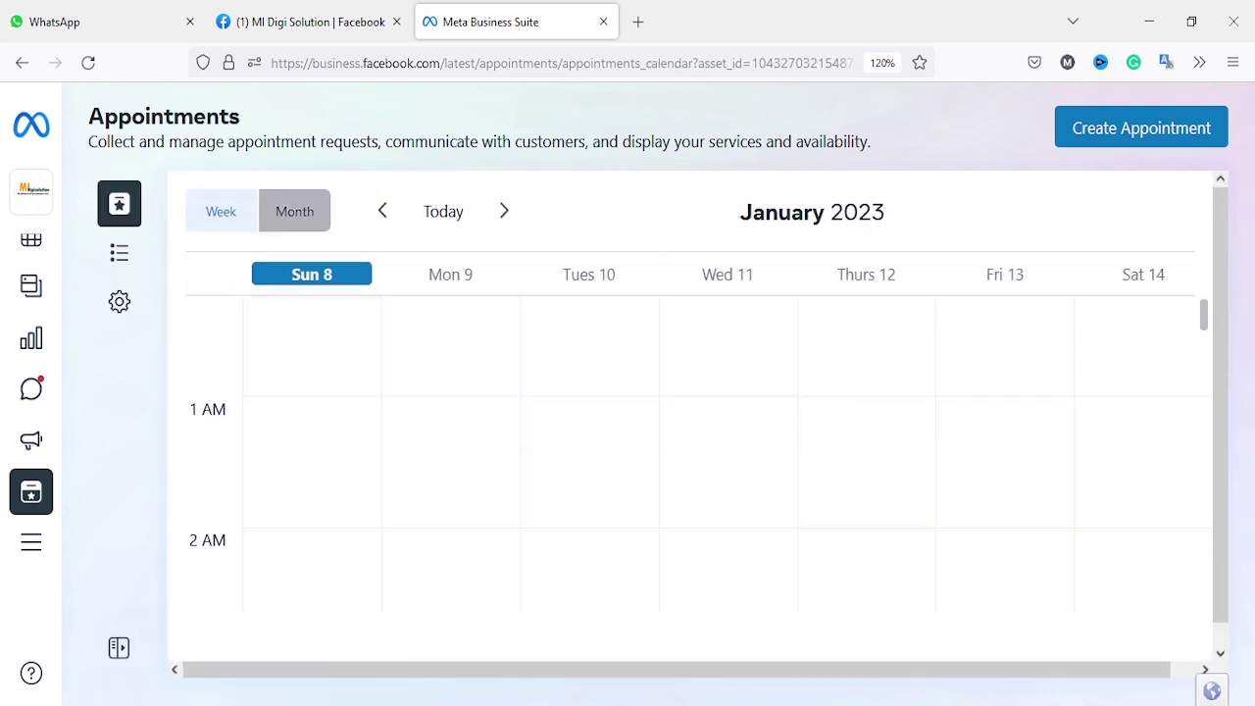
{"action": "left_click", "coordinate": [294, 210]}
{"action": "scroll", "coordinate": [535, 568], "scroll_direction": "down", "scroll_amount": 1}
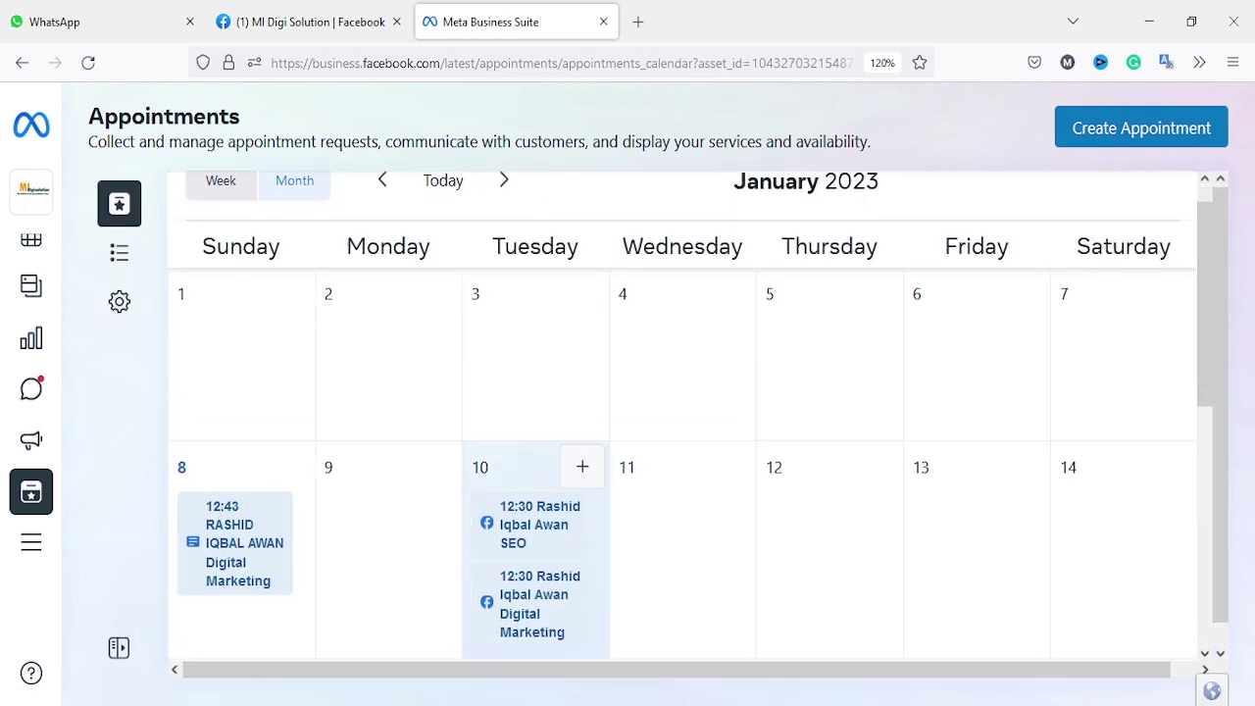
{"action": "scroll", "coordinate": [535, 549], "scroll_direction": "up", "scroll_amount": 1}
{"action": "left_click", "coordinate": [119, 253]}
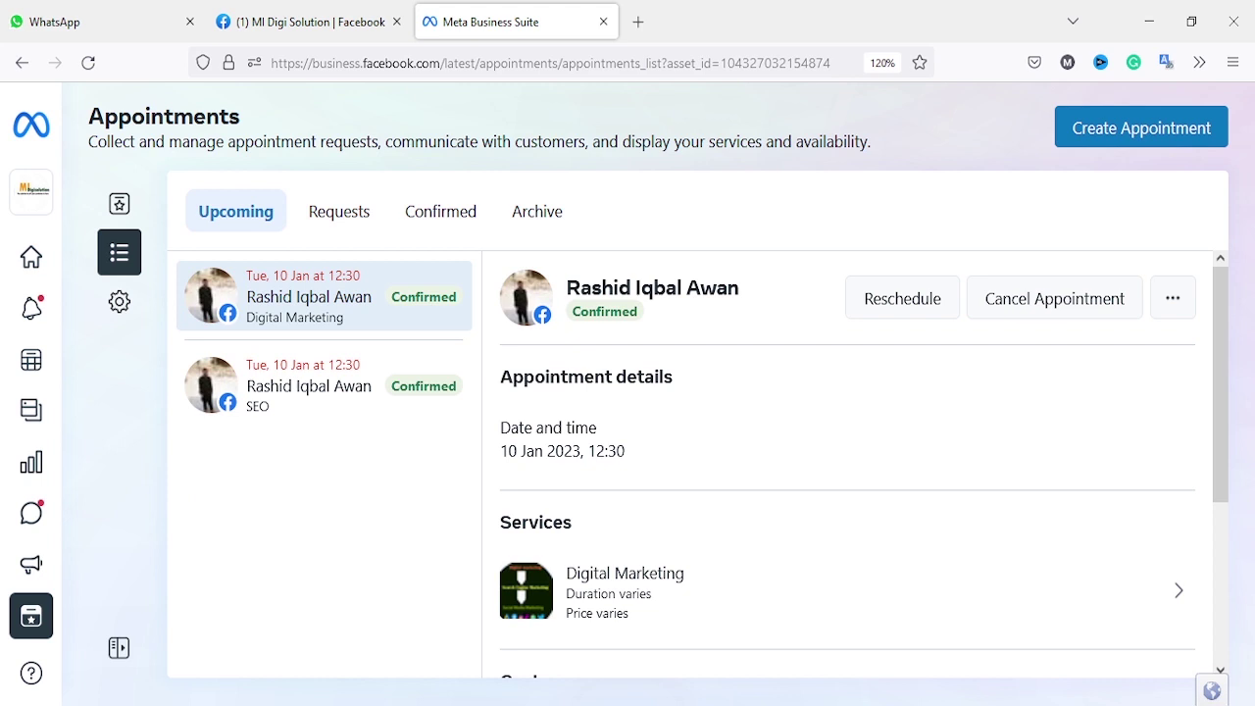